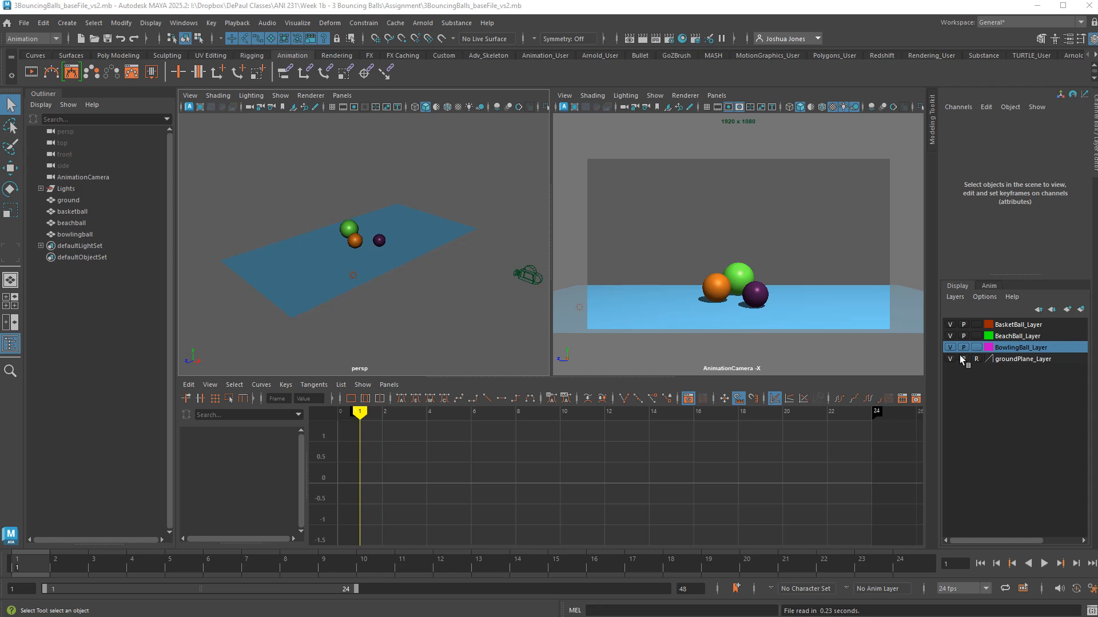
Step: Hide the BowlingBall_Layer and BeachBall_Layer display layers so only the basketball and ground stay in view
left_click(951, 348)
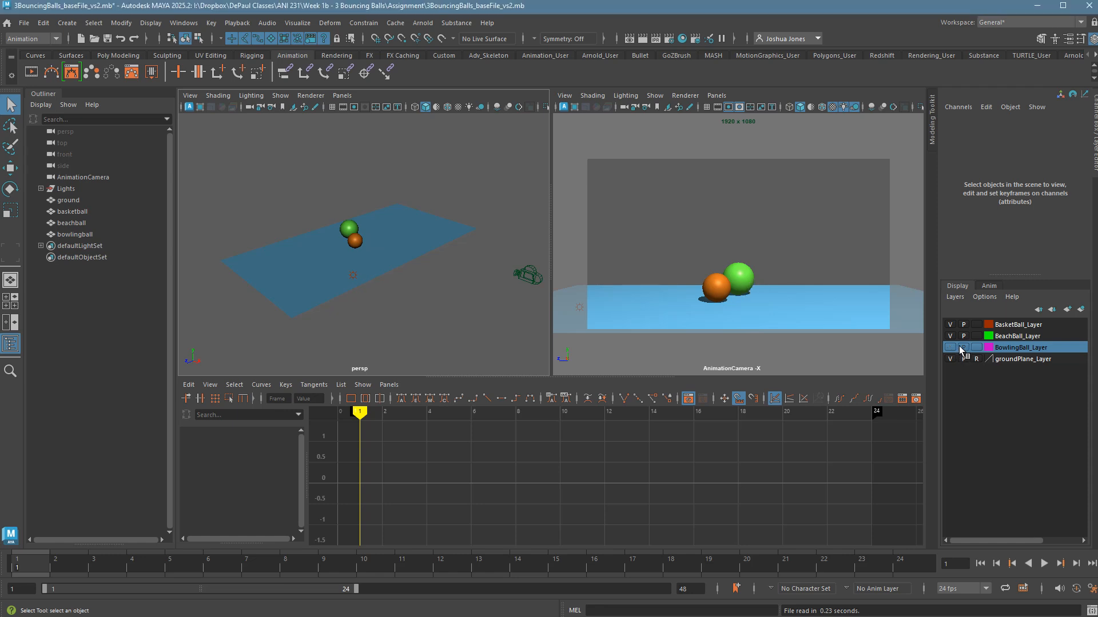
left_click(950, 336)
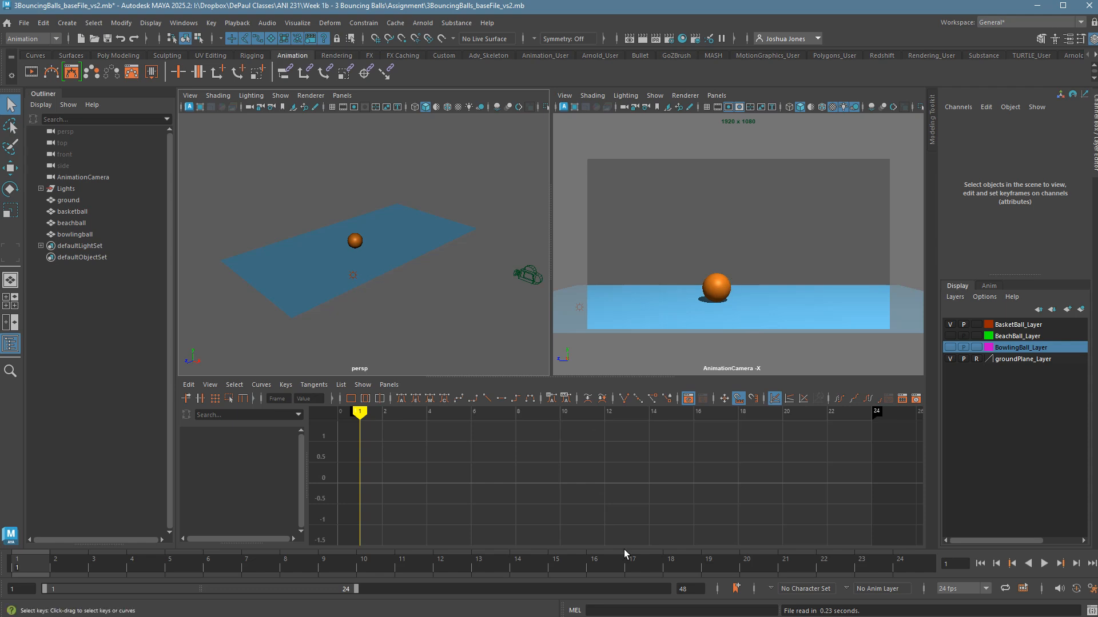
Step: Set the animation end time to 250 and extend the playback range to frame 132
double_click(684, 589)
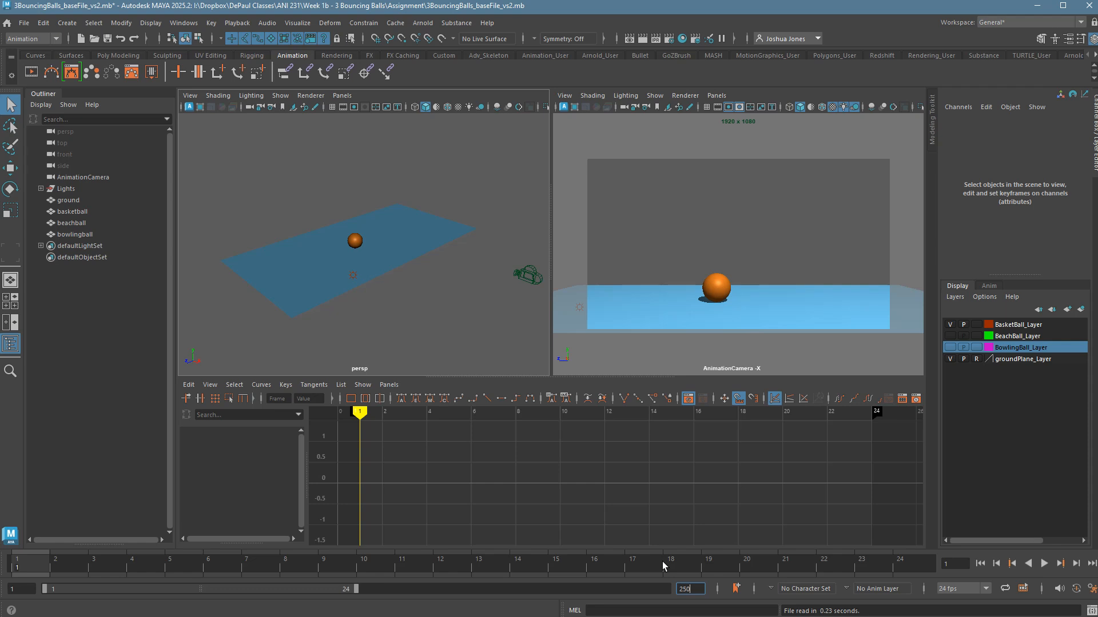
key("Return")
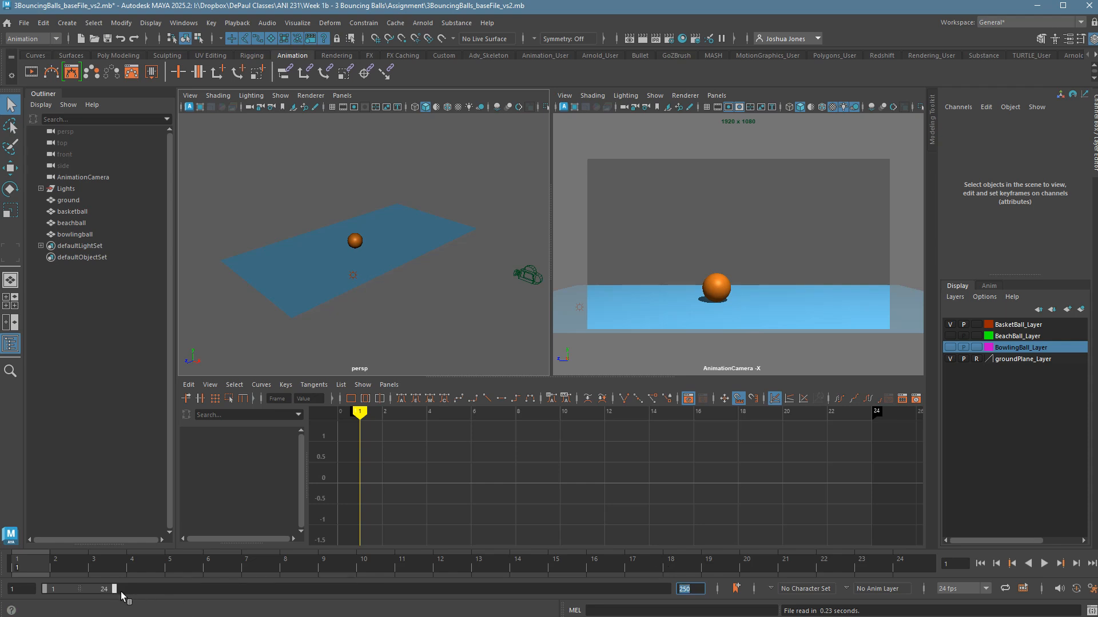
left_click_drag(124, 591, 386, 604)
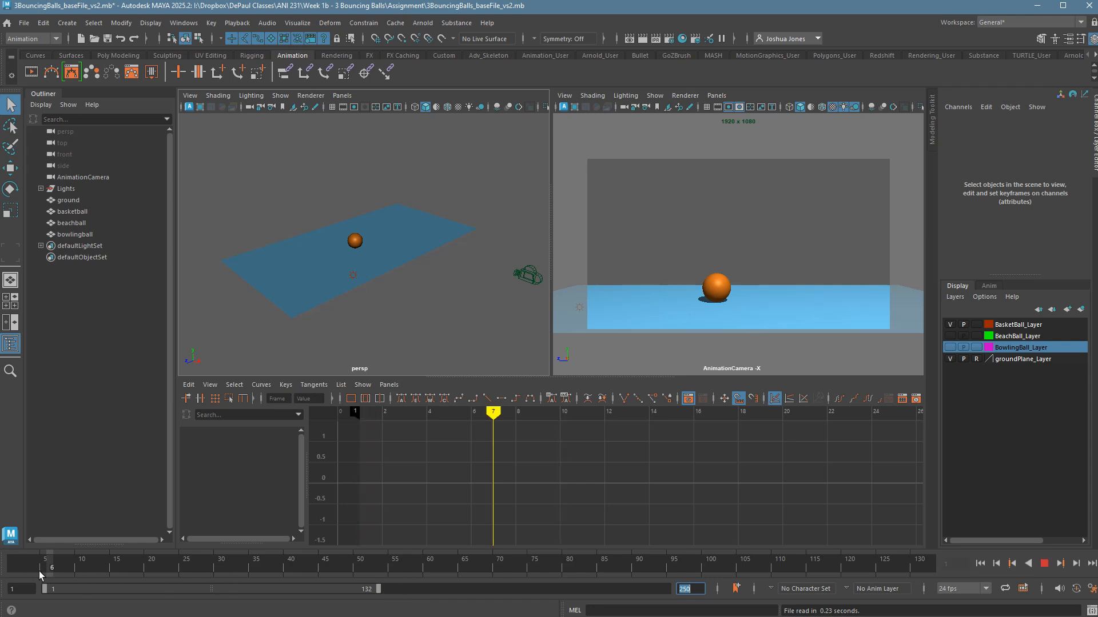
Step: In the enlarged camera view, move the basketball off-frame to about Translate Z 10.357 and key it at frame 1
left_click(716, 288)
key("space")
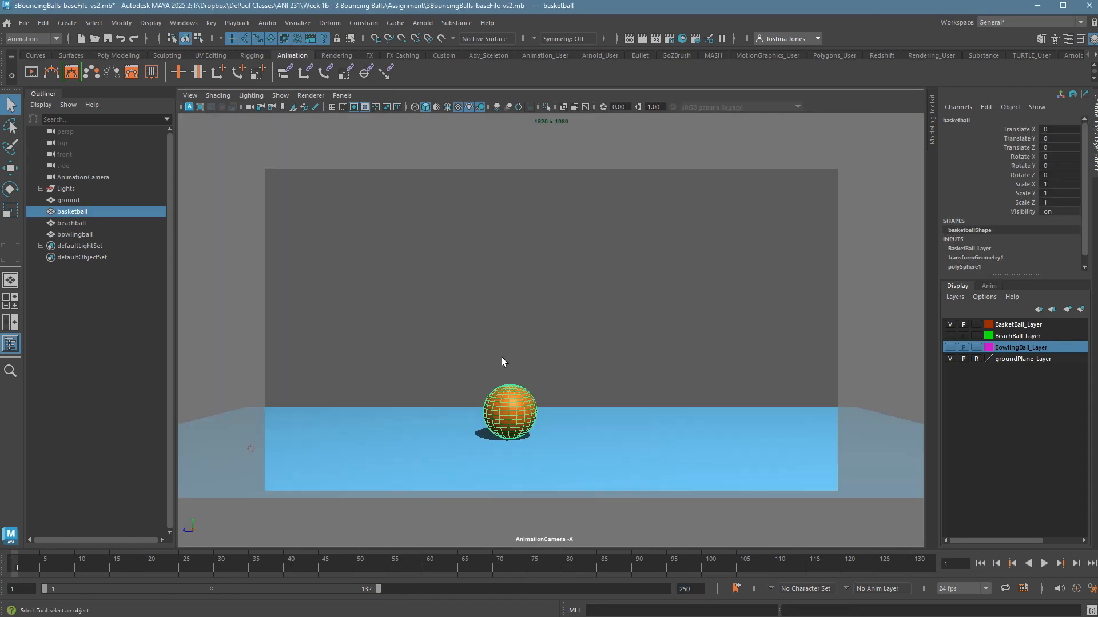
key("w")
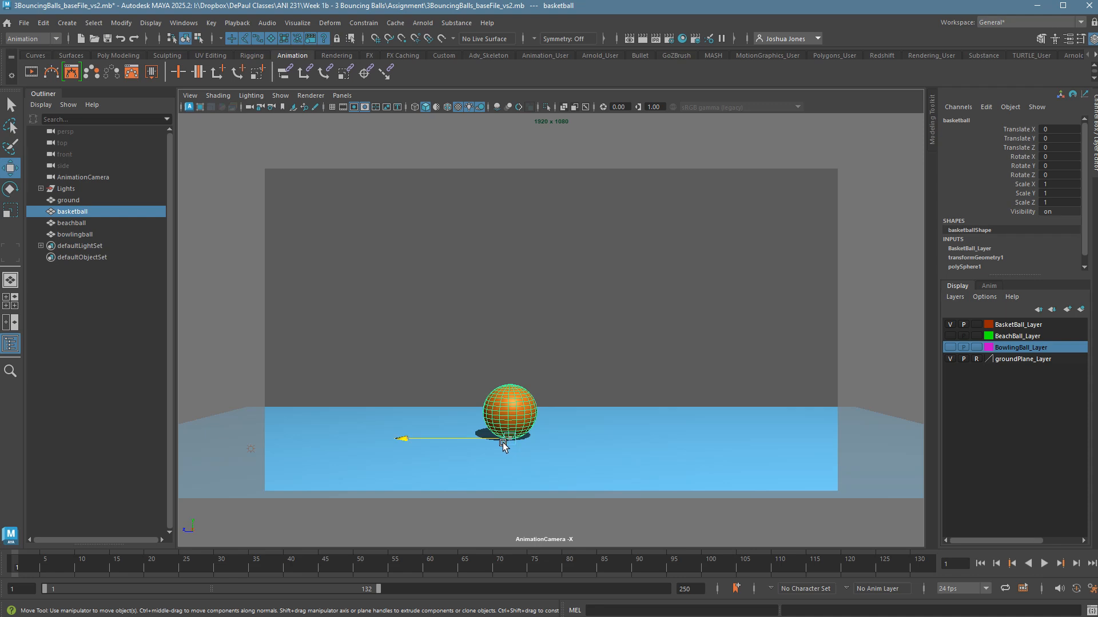
left_click_drag(504, 445, 223, 448)
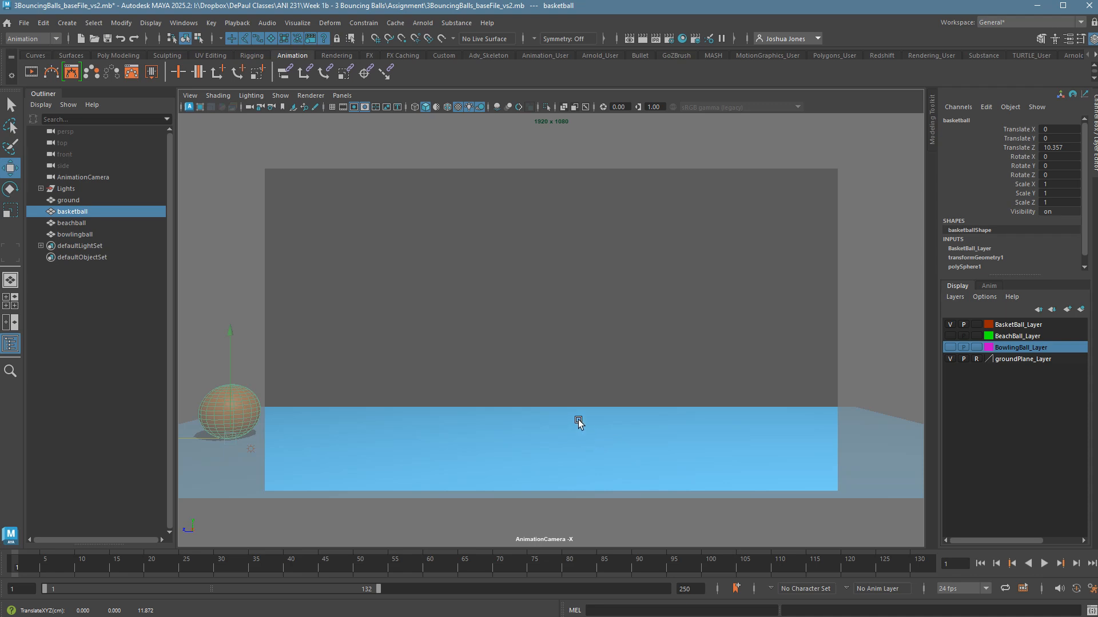
key("s")
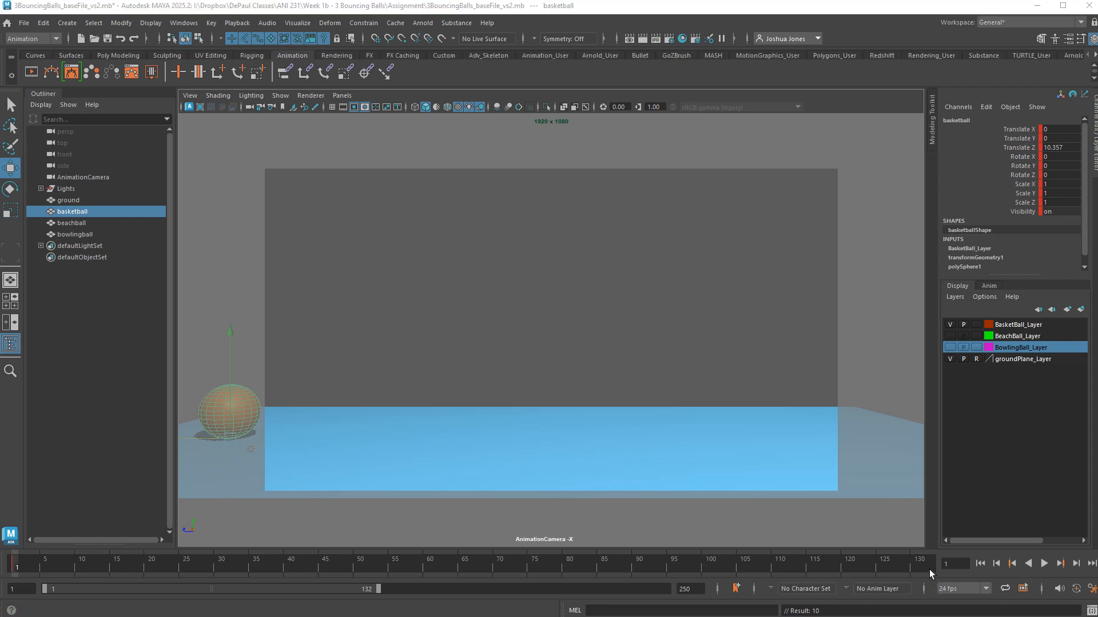
Step: Extend the playback range to frame 250, then at frame 240 move the basketball to about Translate Z -10.351 and key it
left_click_drag(925, 573, 921, 573)
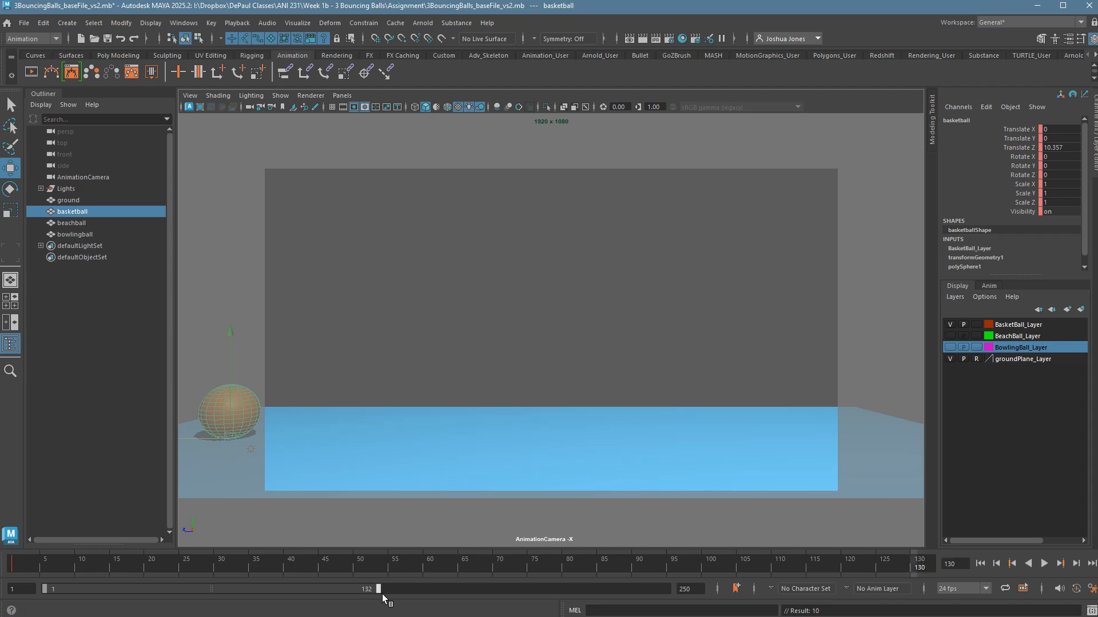
left_click_drag(380, 591, 677, 616)
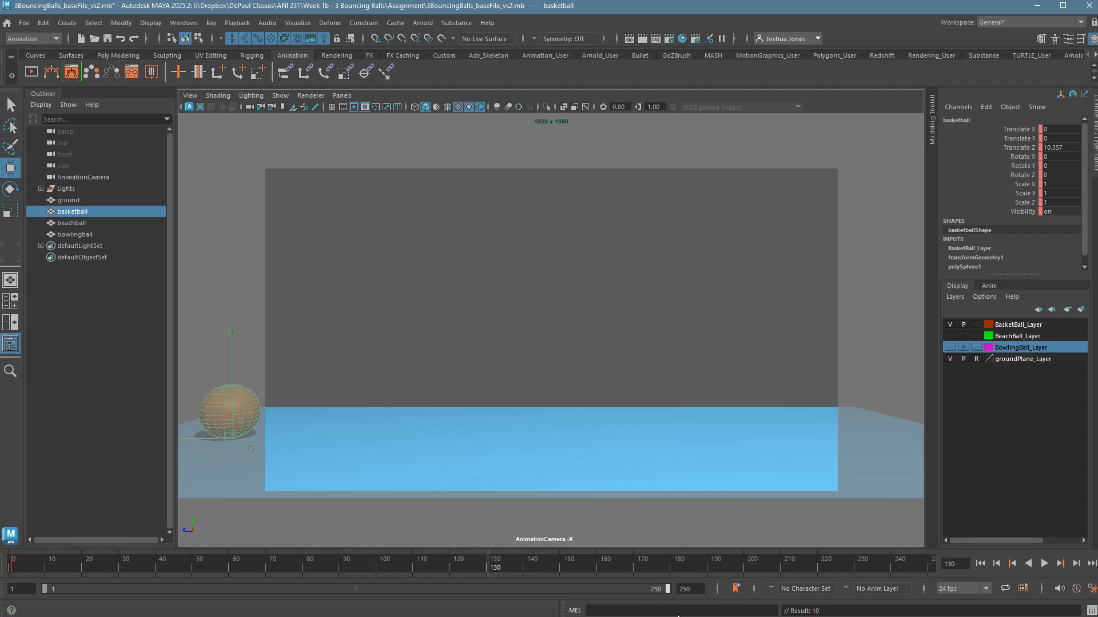
left_click(899, 572)
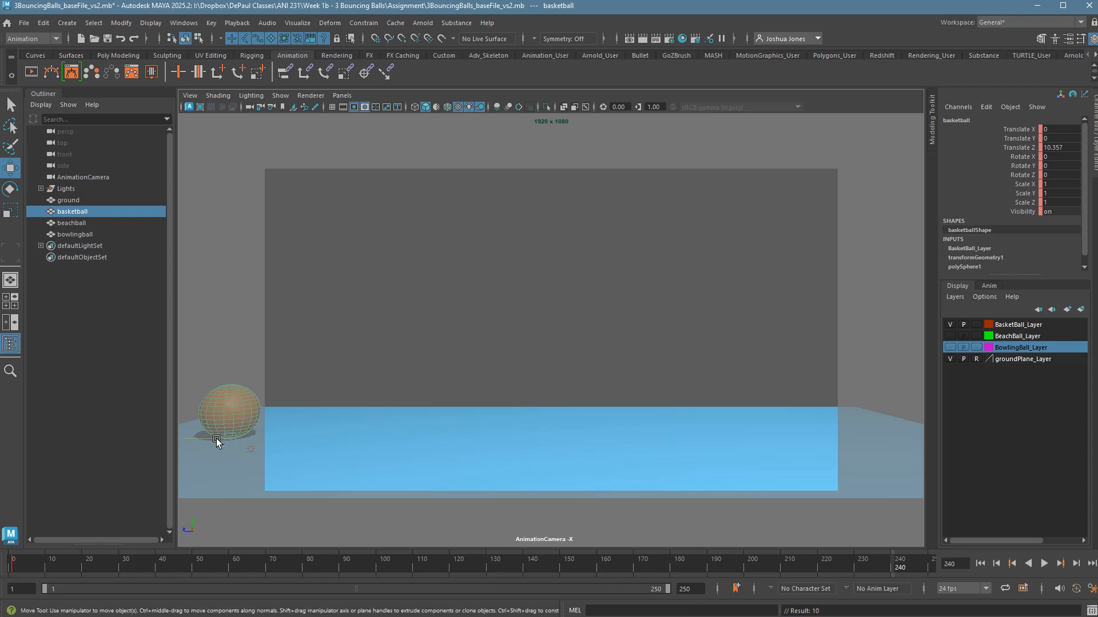
left_click_drag(216, 441, 779, 484)
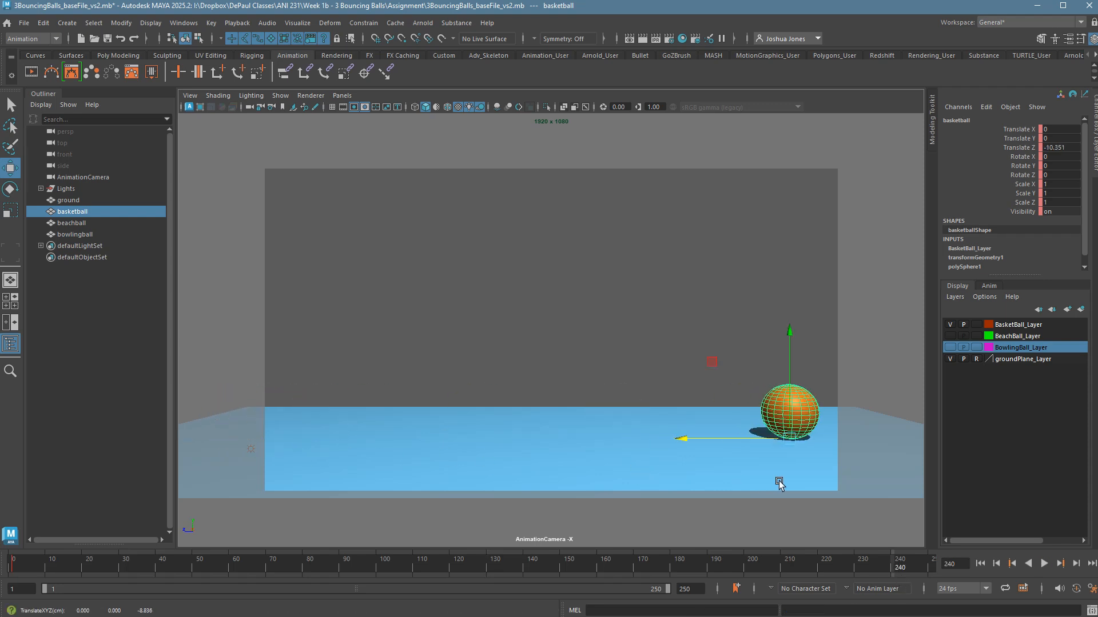
key("s")
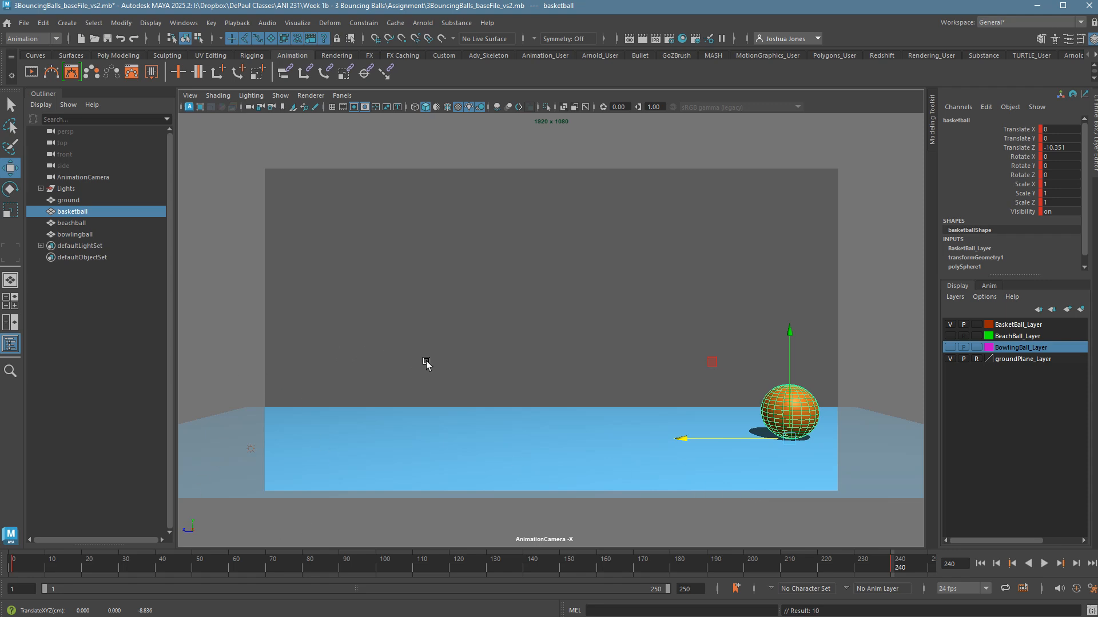
Step: Open the Graph Editor for the basketball and isolate its Translate Z curve
left_click(727, 366)
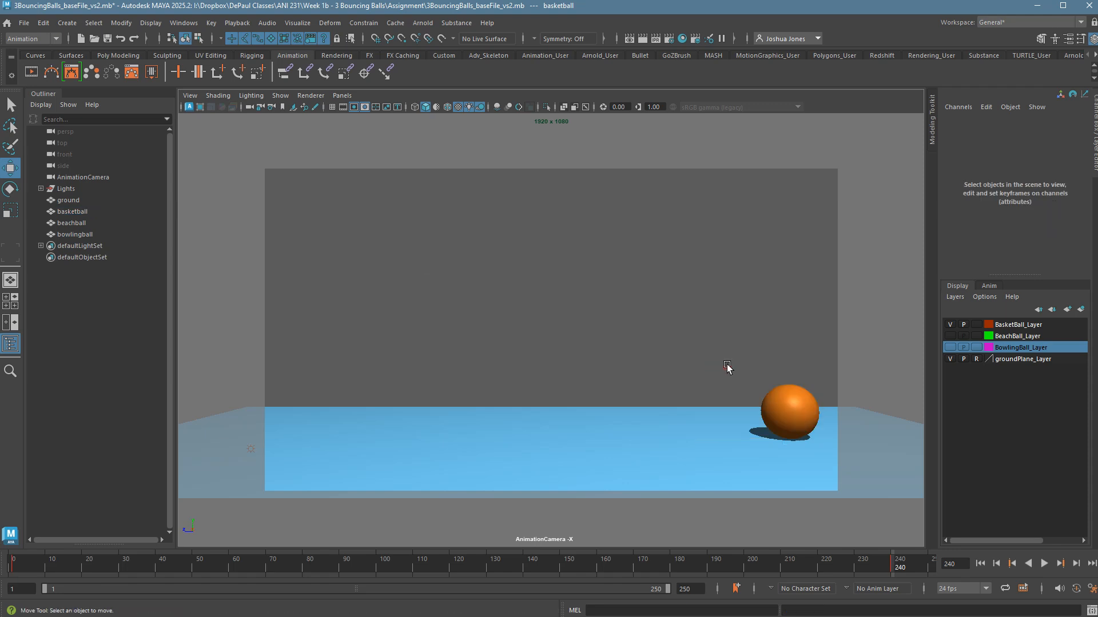
left_click(790, 397)
left_click(184, 22)
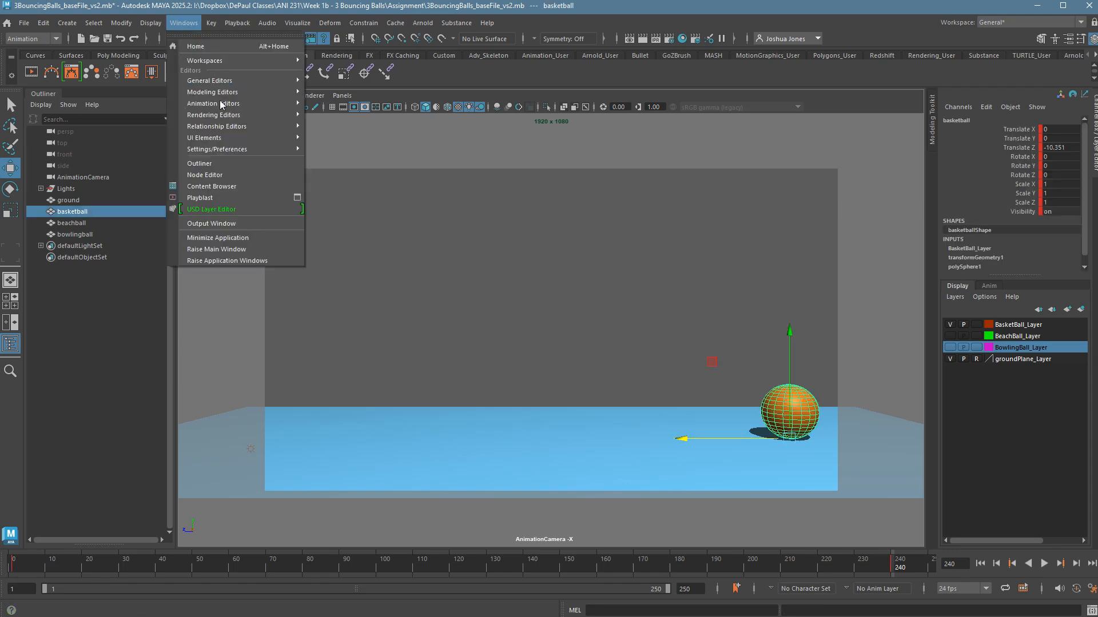
mouse_move(220, 104)
left_click(337, 106)
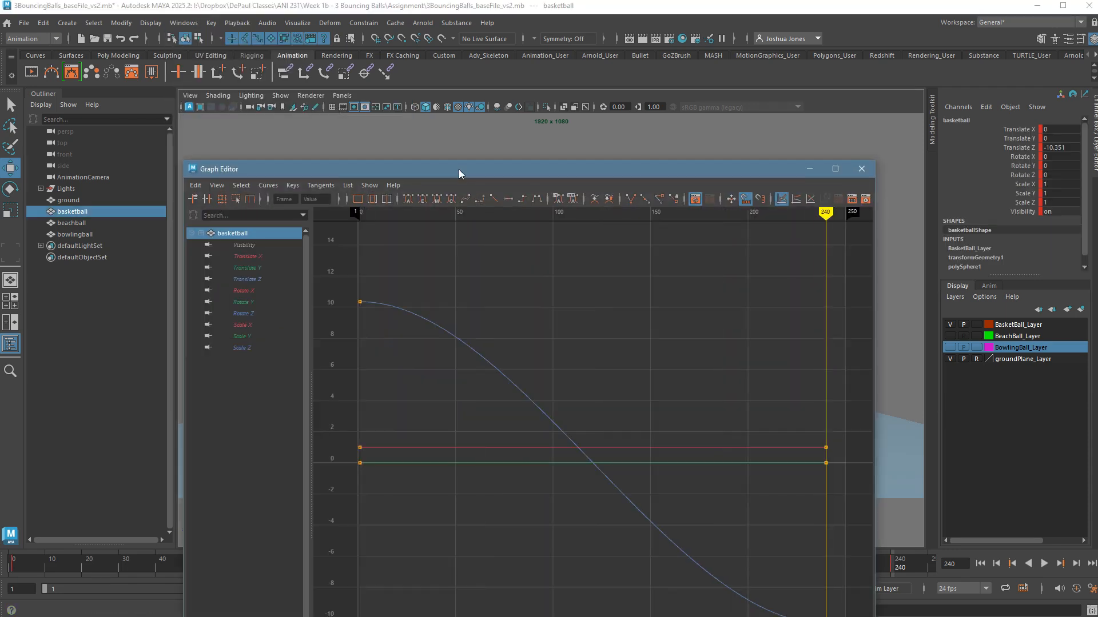
left_click_drag(459, 169, 439, 53)
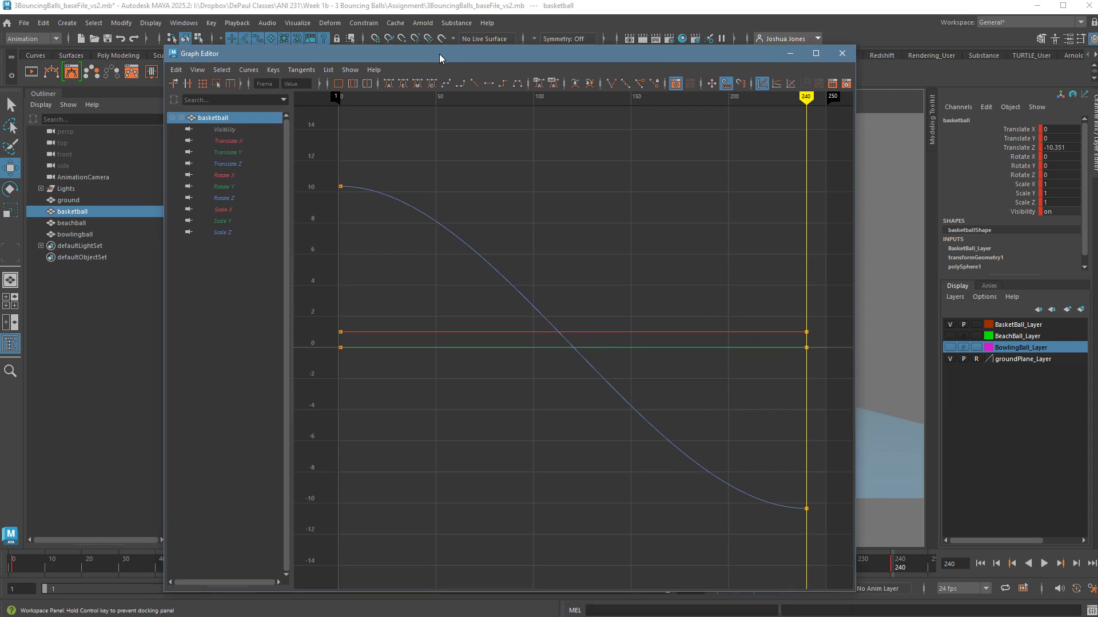
left_click(258, 166)
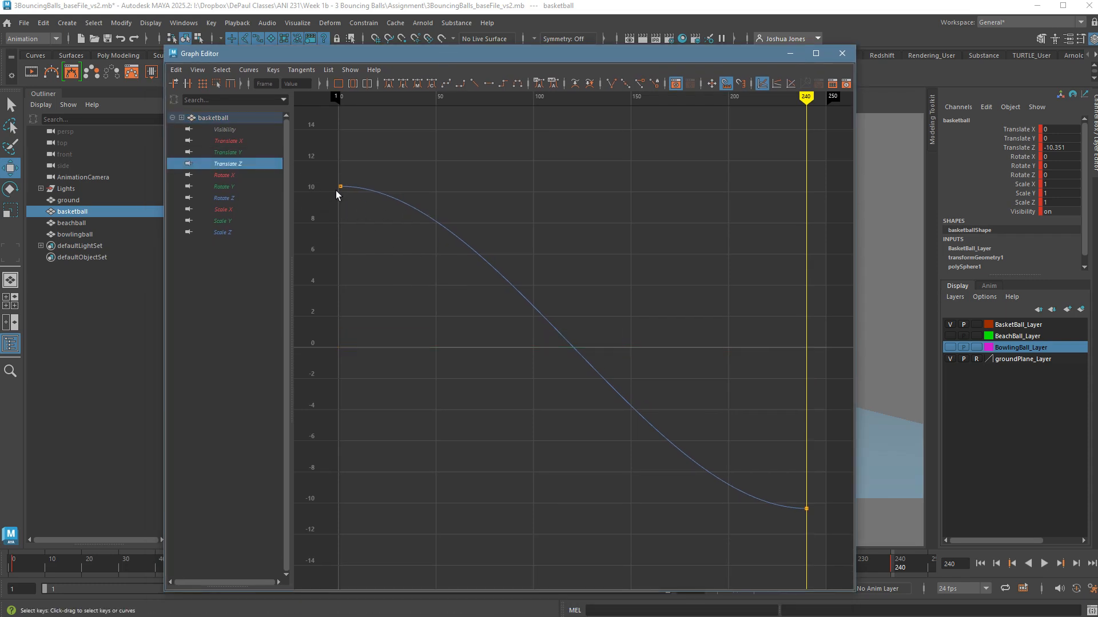
Step: Angle the outgoing tangent of the Translate Z key at frame 1 downward so the ball starts at speed
left_click_drag(382, 219, 339, 188)
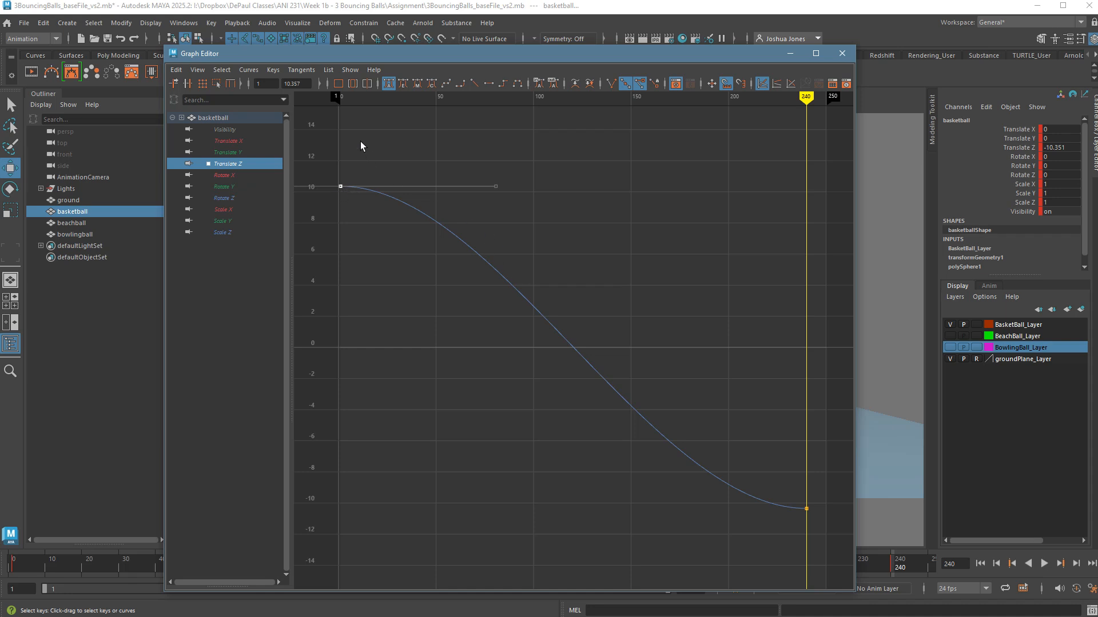
left_click_drag(480, 125, 534, 200)
middle_click_drag(534, 200, 492, 309)
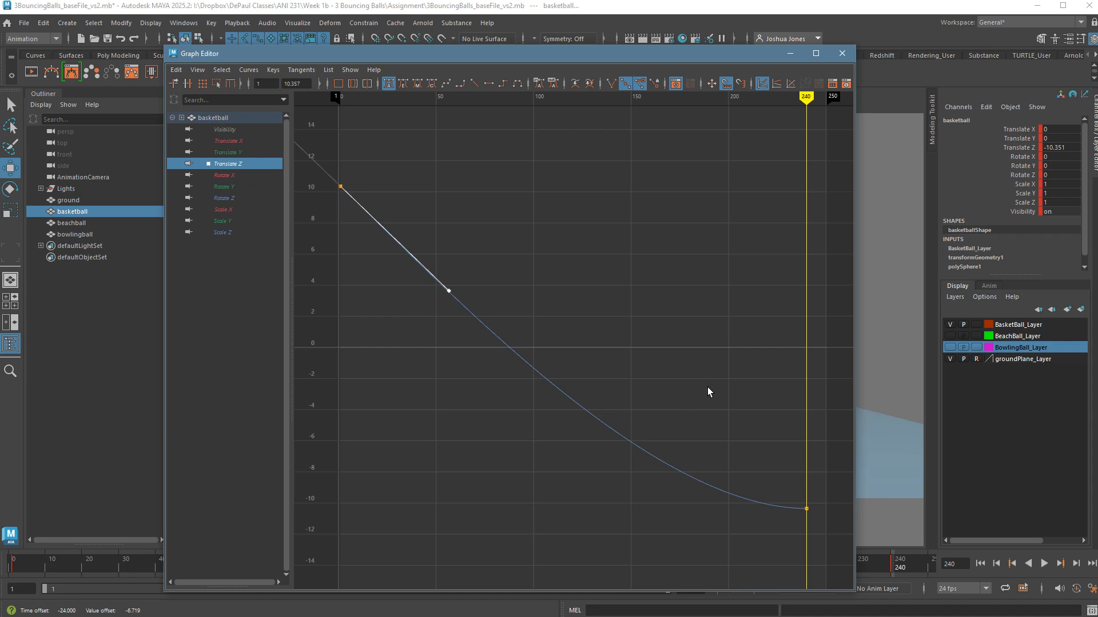
Step: Widen the Graph Editor and lengthen the flat incoming tangent of the Translate Z key at frame 240 for a longer slow-down
left_click_drag(165, 252, 52, 252)
left_click_drag(765, 467, 815, 532)
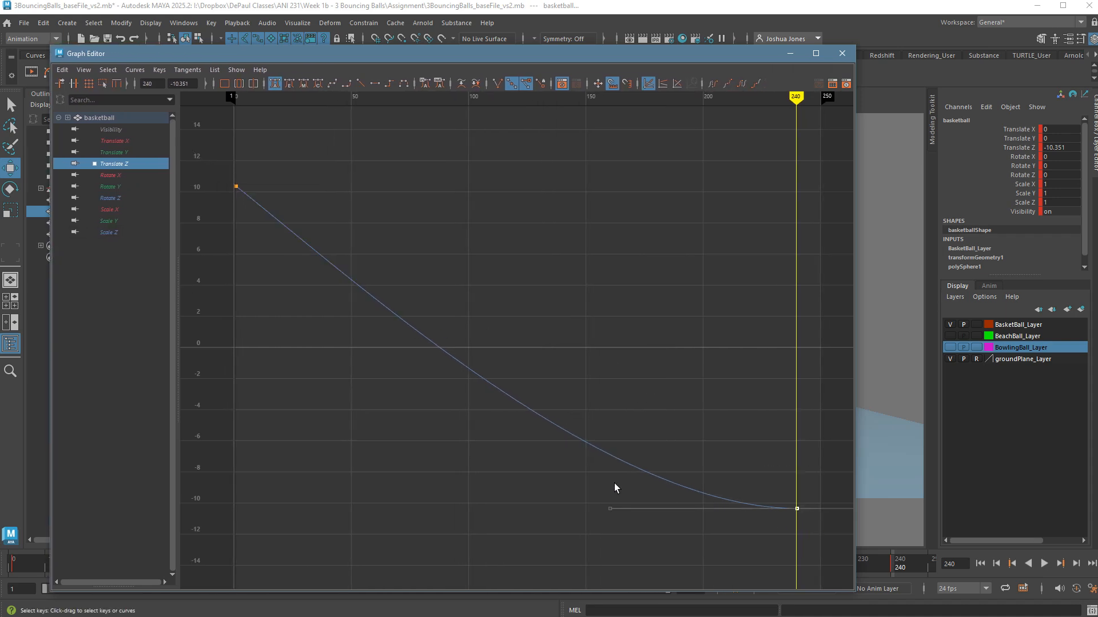
left_click_drag(576, 486, 677, 557)
middle_click_drag(563, 508, 393, 485)
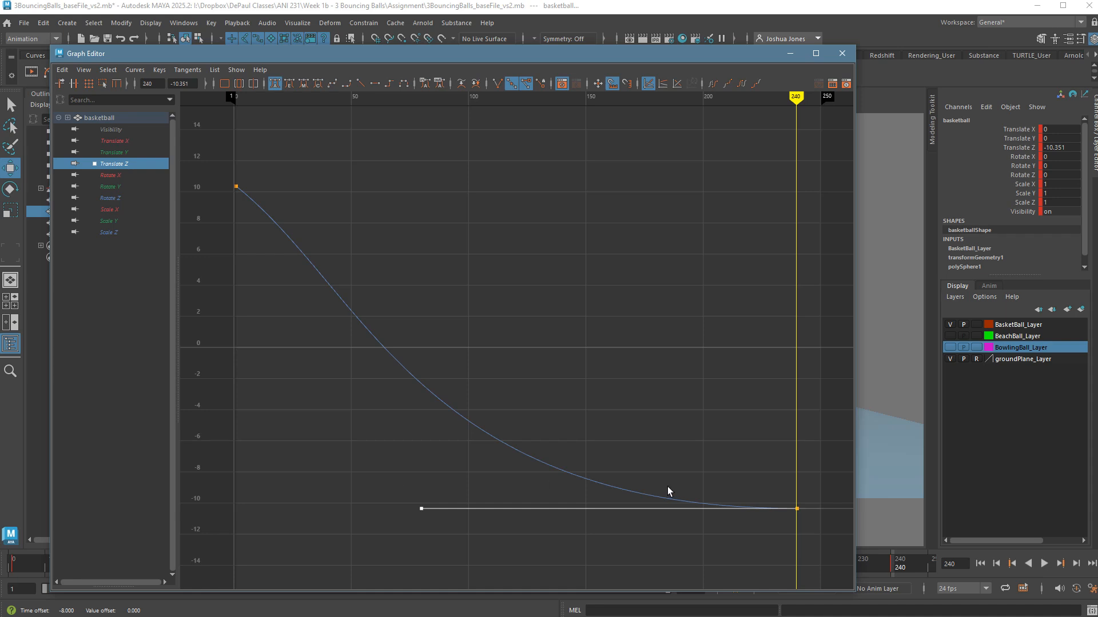
Step: Refine the outgoing tangent of the frame 1 Translate Z key into a steeper slope that blends smoothly into the curve
left_click(238, 186)
left_click_drag(416, 271, 342, 337)
middle_click_drag(366, 346, 320, 350)
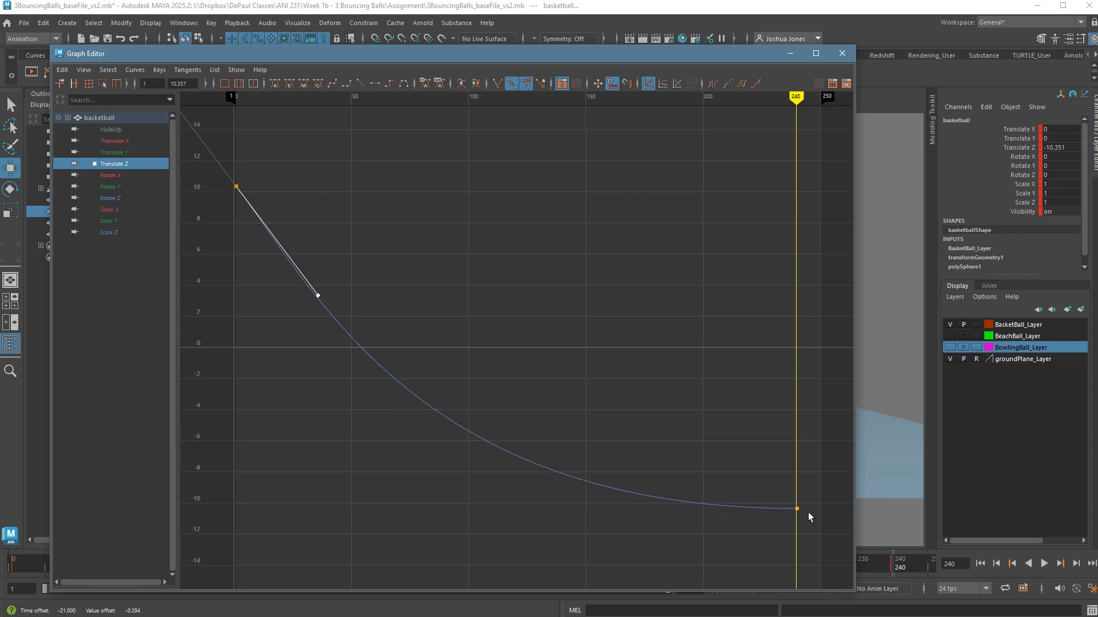
left_click_drag(343, 270, 343, 269)
middle_click_drag(367, 311, 326, 326)
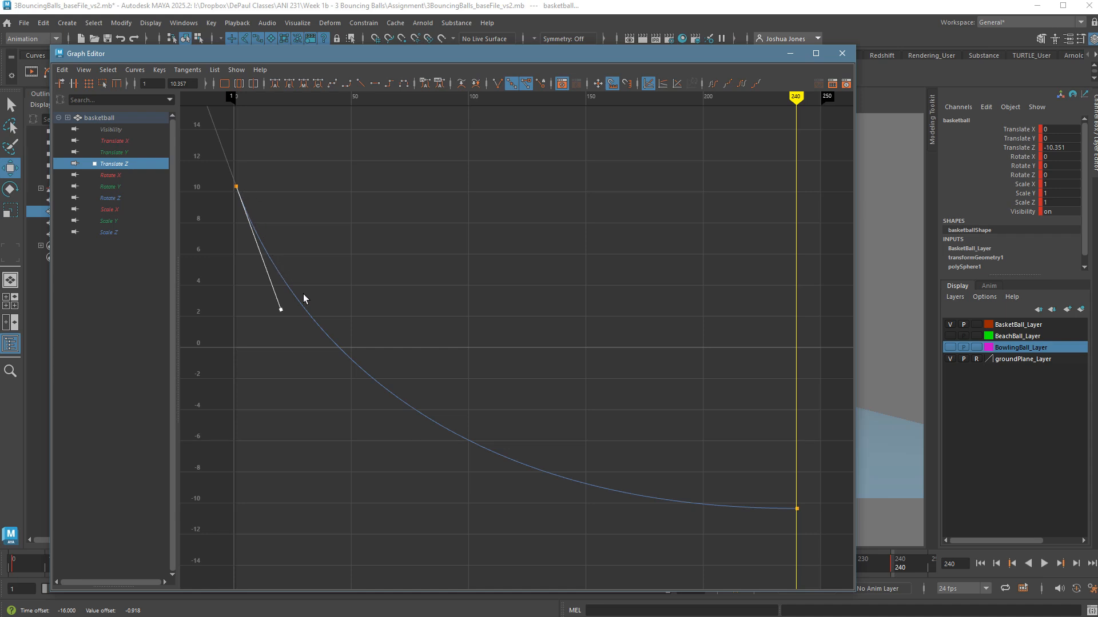
middle_click_drag(327, 324, 359, 311)
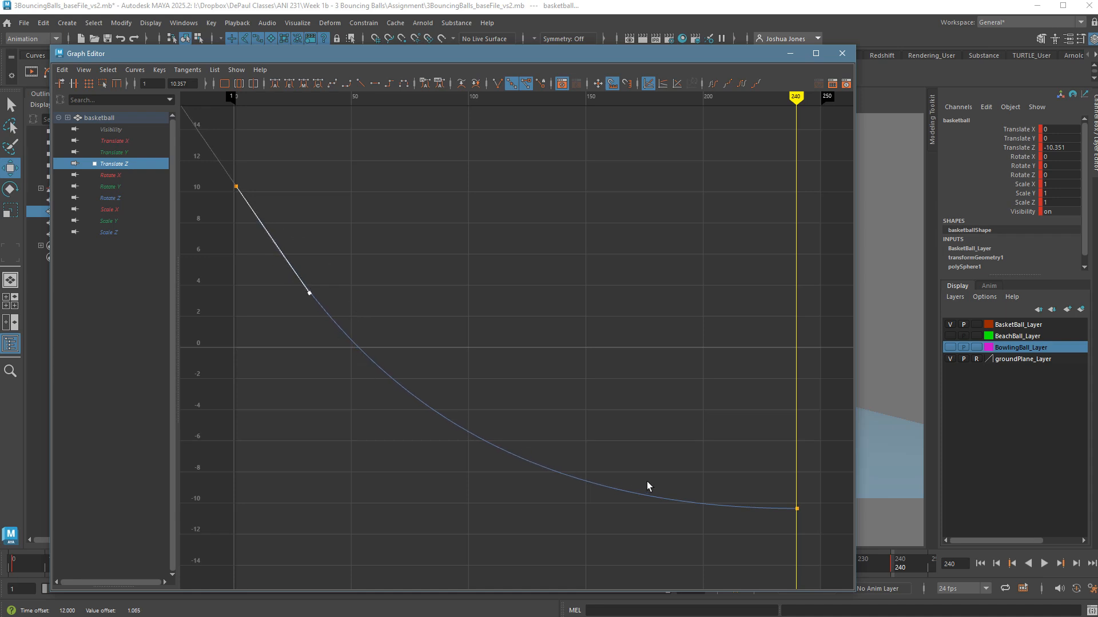
Step: Close the Graph Editor and play the animation from frame 1 to review the basketball's forward travel
left_click(841, 54)
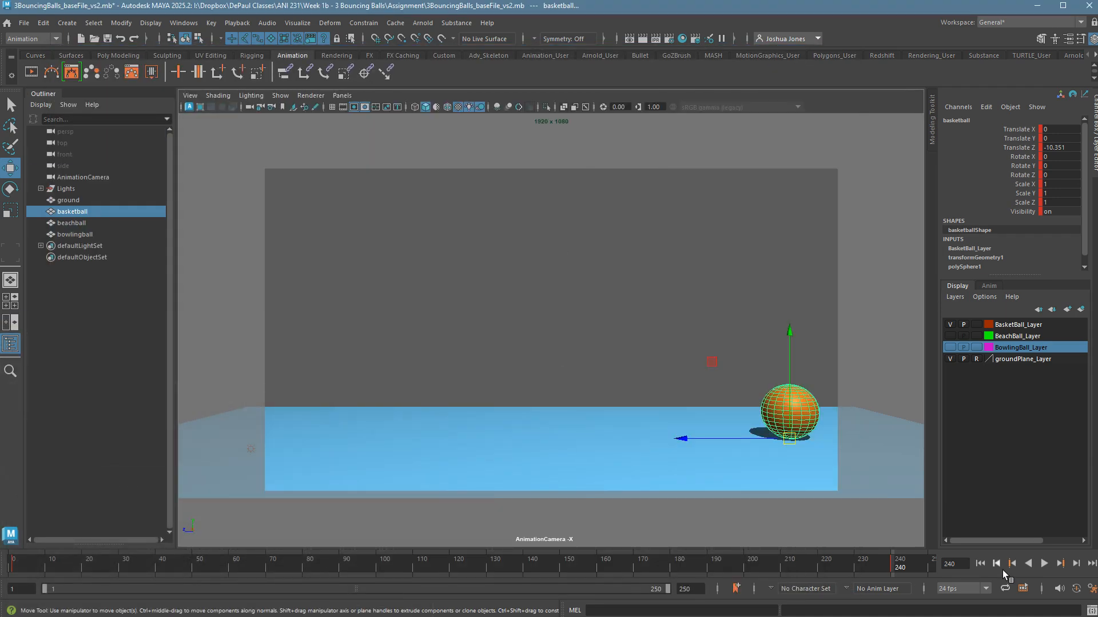
left_click(982, 564)
left_click(664, 307)
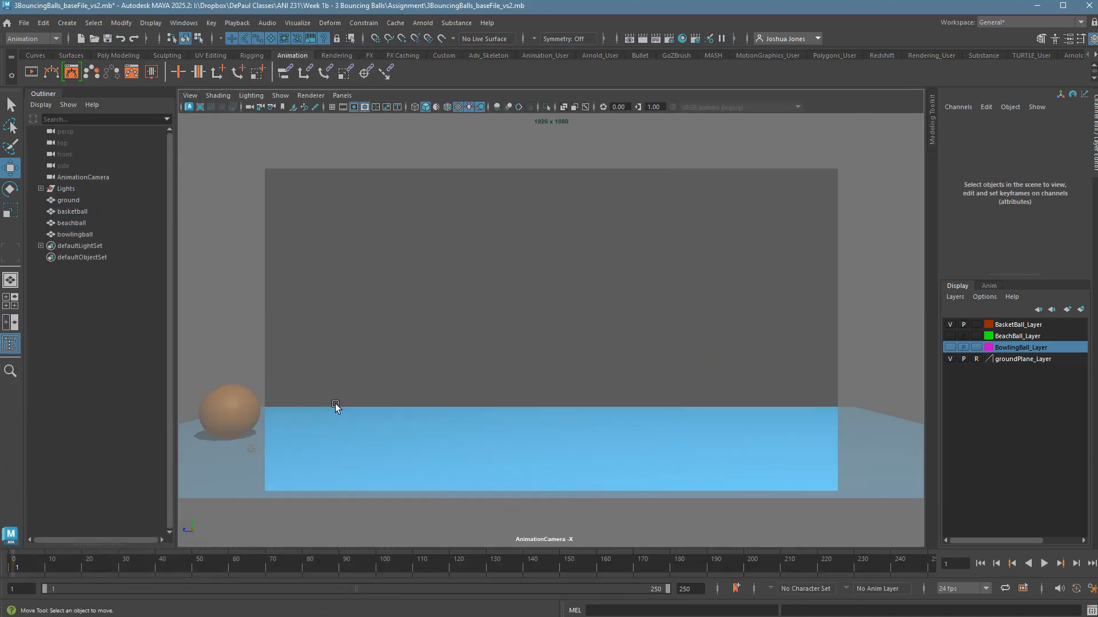
left_click(1051, 568)
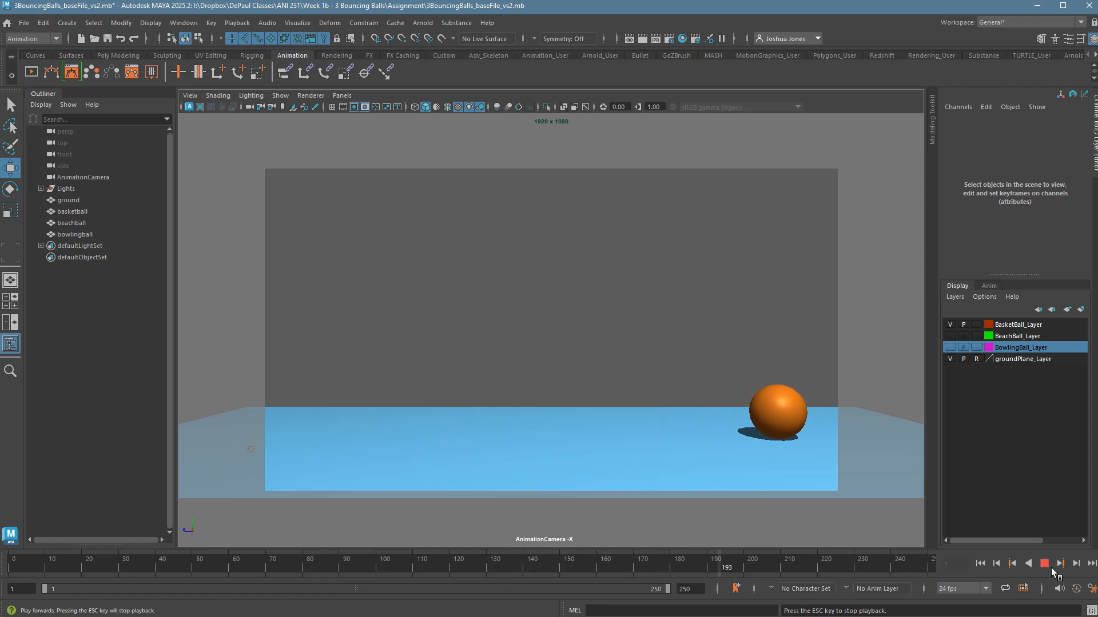
left_click(1051, 567)
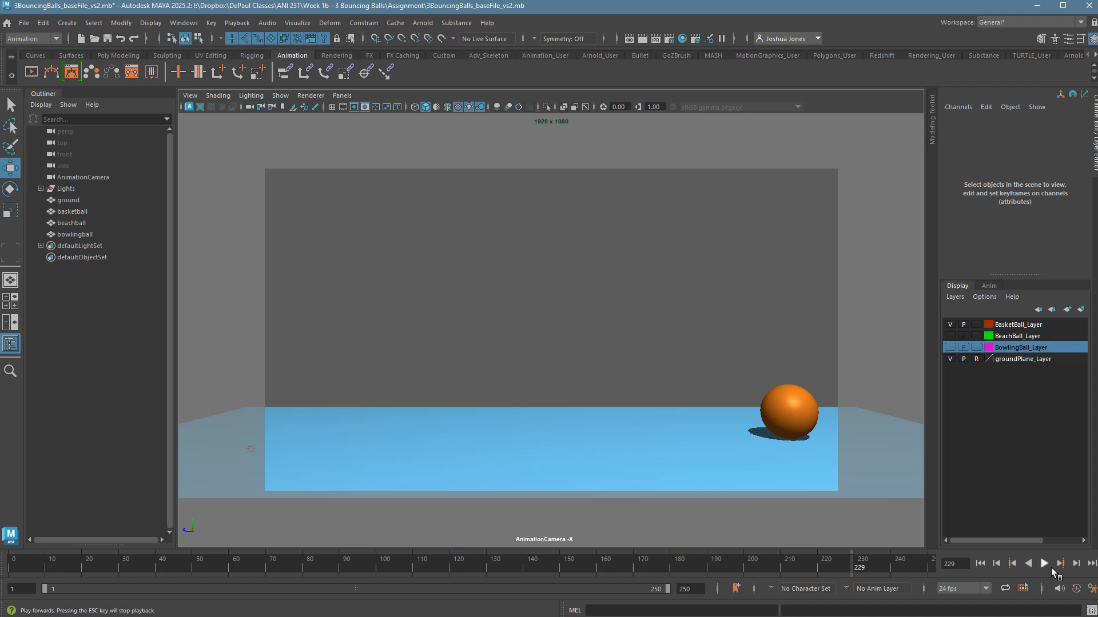
Step: Reopen the basketball's Translate Z curve in the Graph Editor and shift its last key to frame 197, keeping its value
left_click(784, 415)
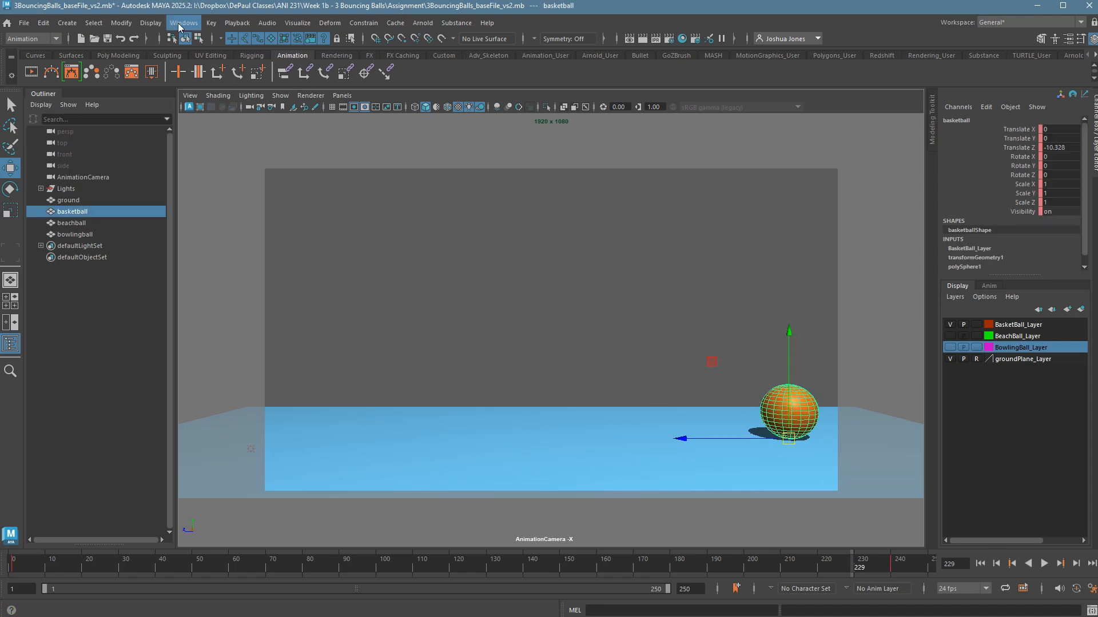
left_click(183, 23)
mouse_move(239, 103)
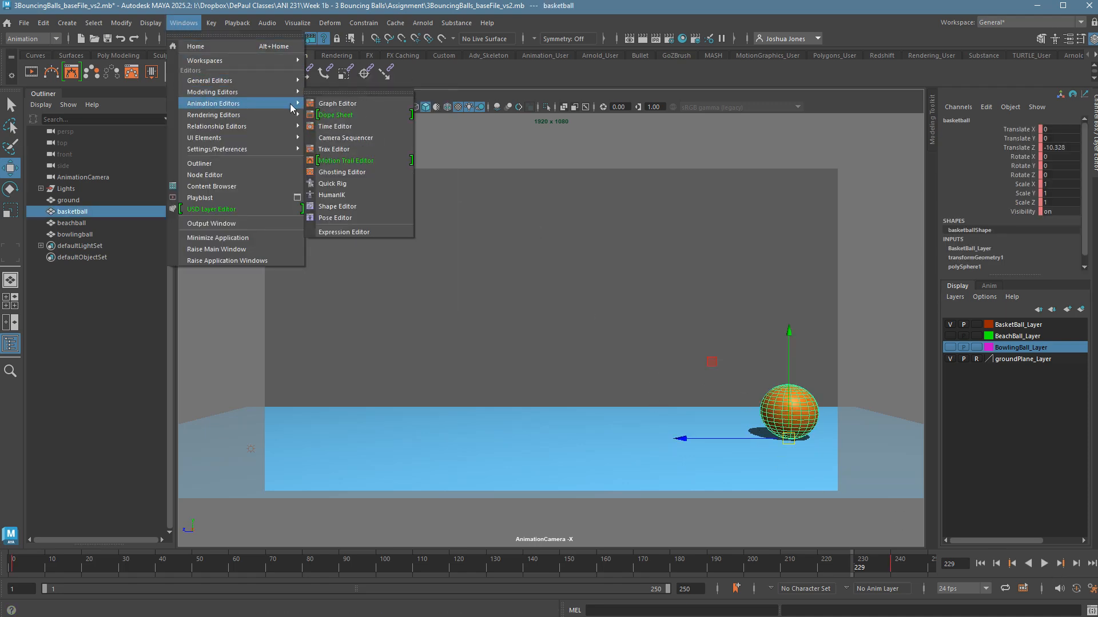
left_click(347, 120)
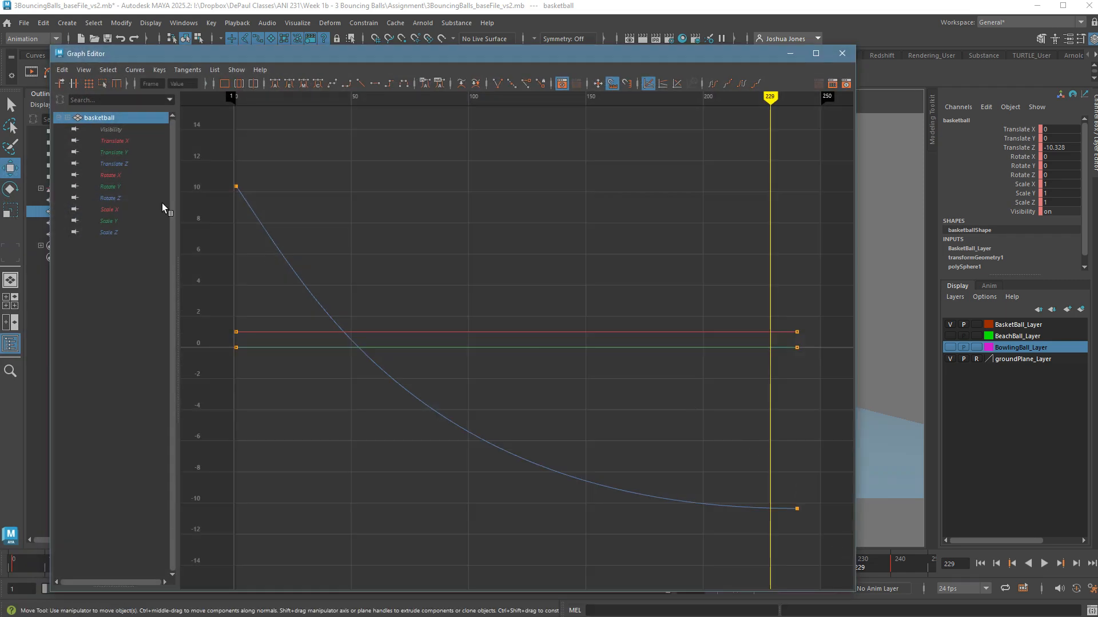
left_click(141, 166)
left_click(794, 508)
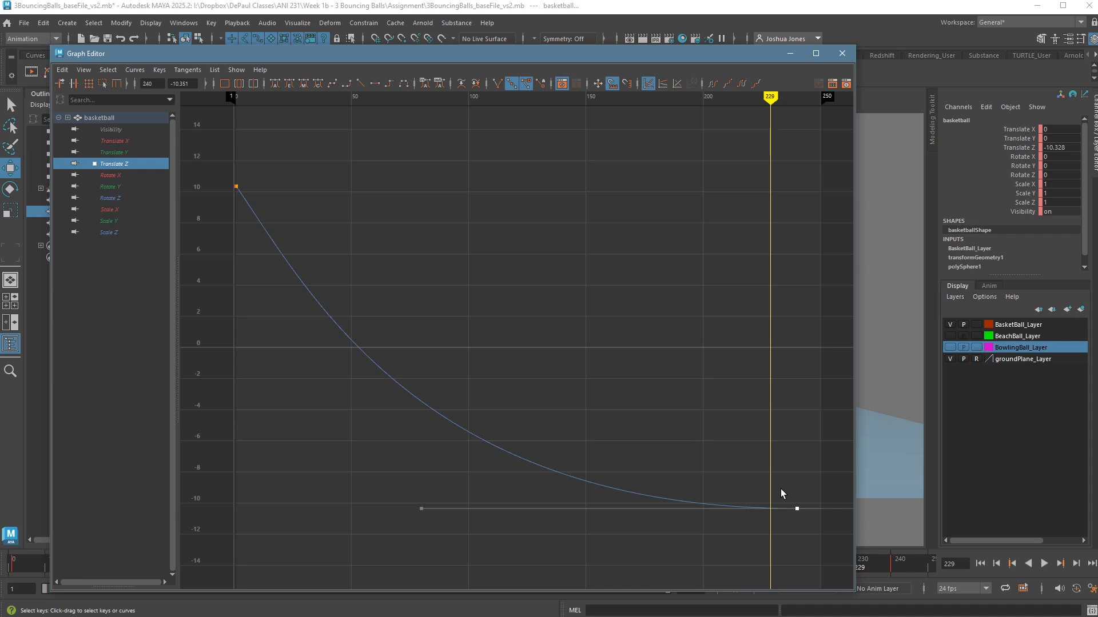
middle_click_drag(773, 490, 672, 489, "shift")
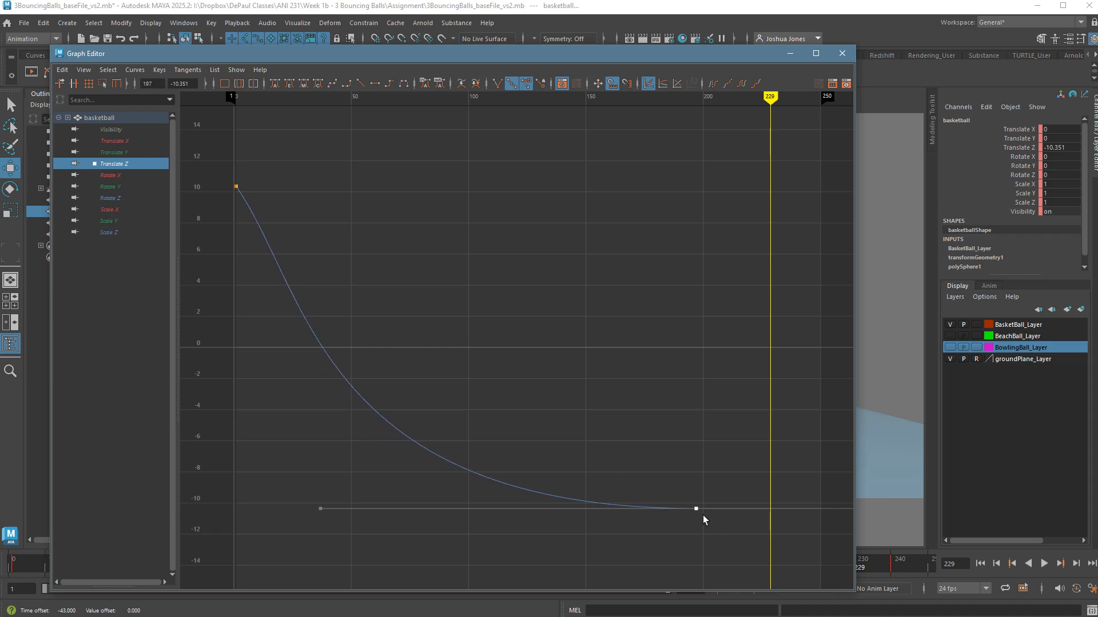
Step: Shorten the flat incoming tangent of the frame 197 Translate Z key and reshape the frame 1 key's outgoing tangent into a steeper slope
left_click(320, 508)
middle_click_drag(362, 539, 441, 546, "shift")
left_click_drag(211, 160, 323, 281)
middle_click_drag(351, 296, 343, 301)
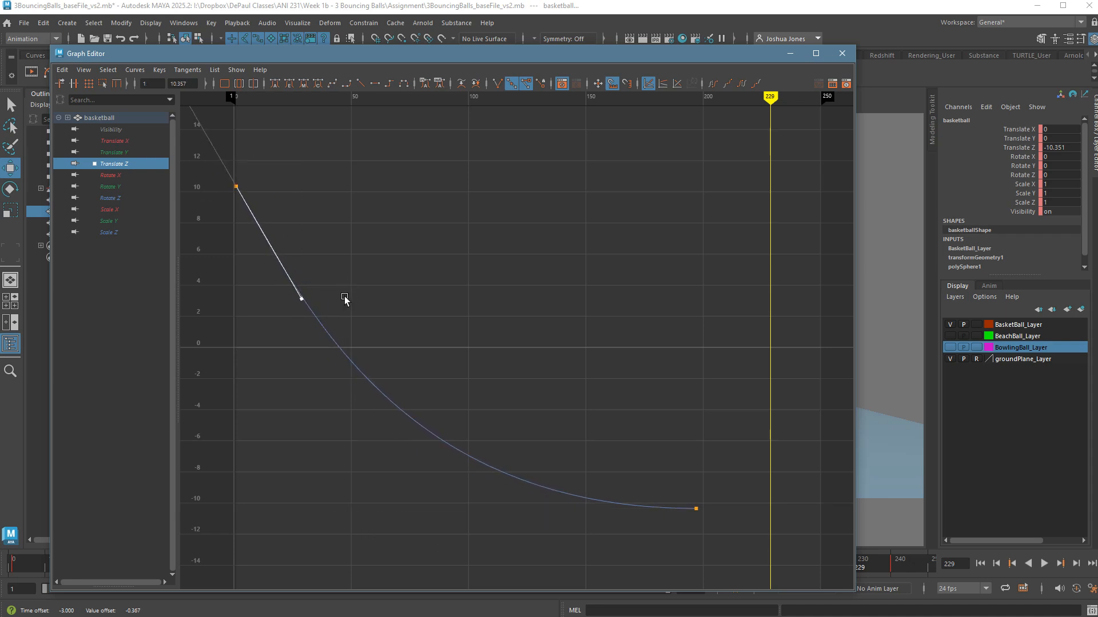
Step: Give the frame 1 Translate Z key a linear tangent and readjust the length of the frame 197 key's flat incoming tangent
left_click(236, 189)
left_click(360, 83)
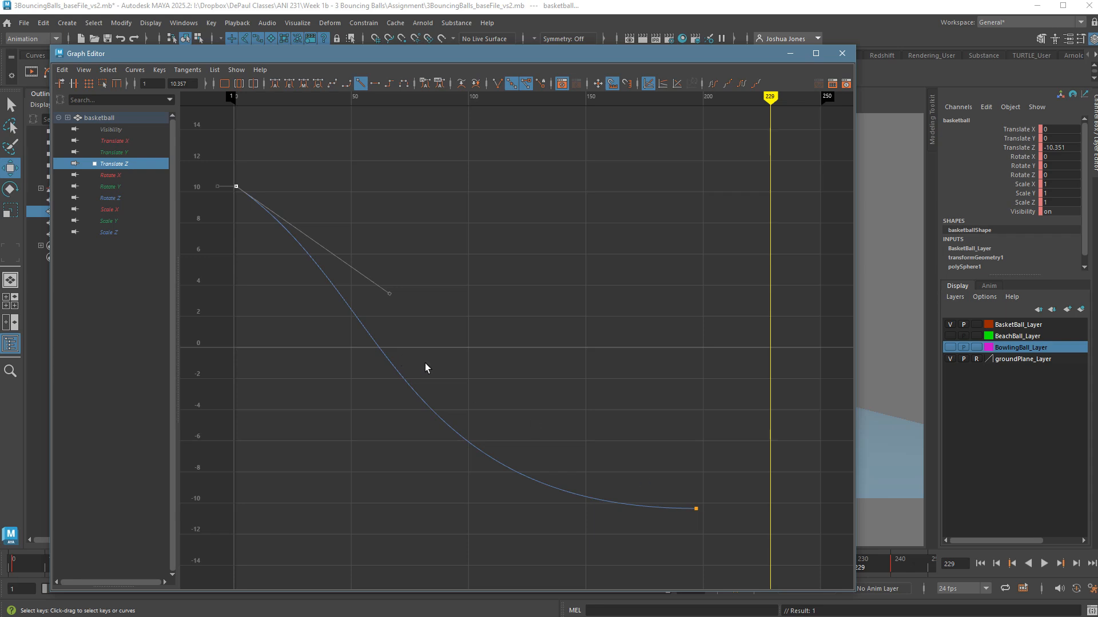
left_click_drag(680, 472, 751, 555)
left_click_drag(359, 474, 480, 549)
middle_click_drag(480, 550, 516, 547, "shift")
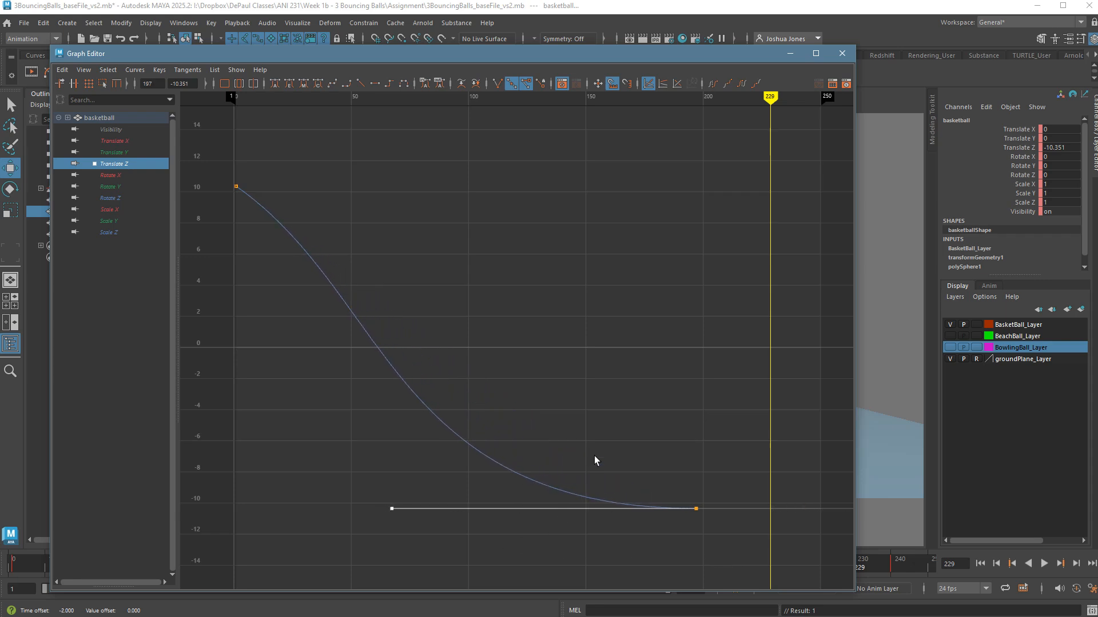
Step: Select the whole Translate Z curve and examine the tangent types and weighted tangent options available for it
left_click(571, 432)
left_click_drag(420, 310, 451, 441)
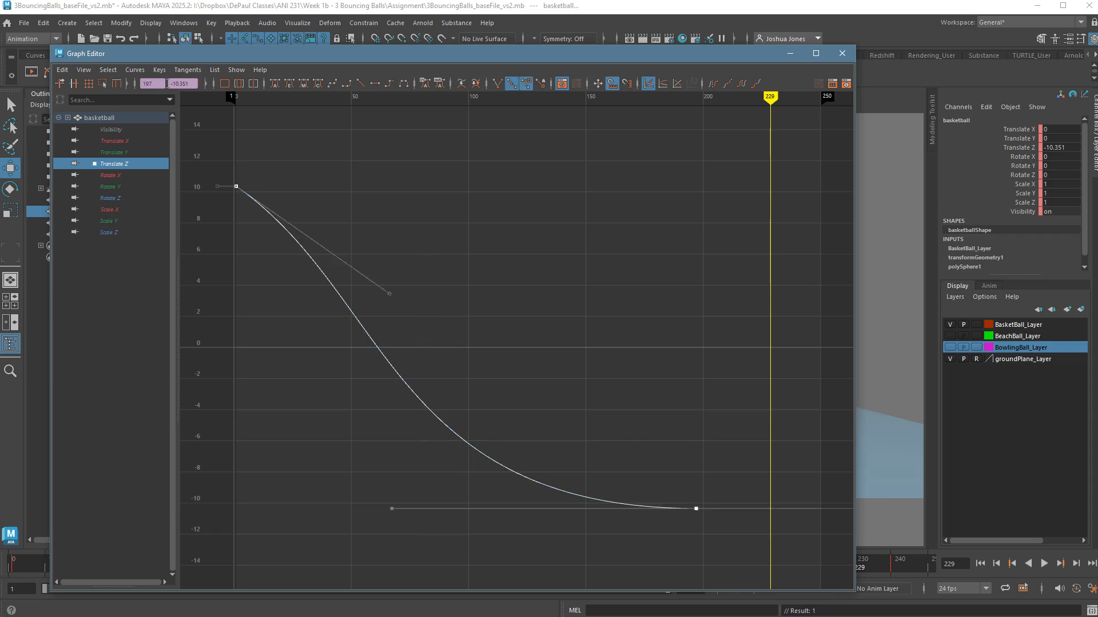
left_click(187, 69)
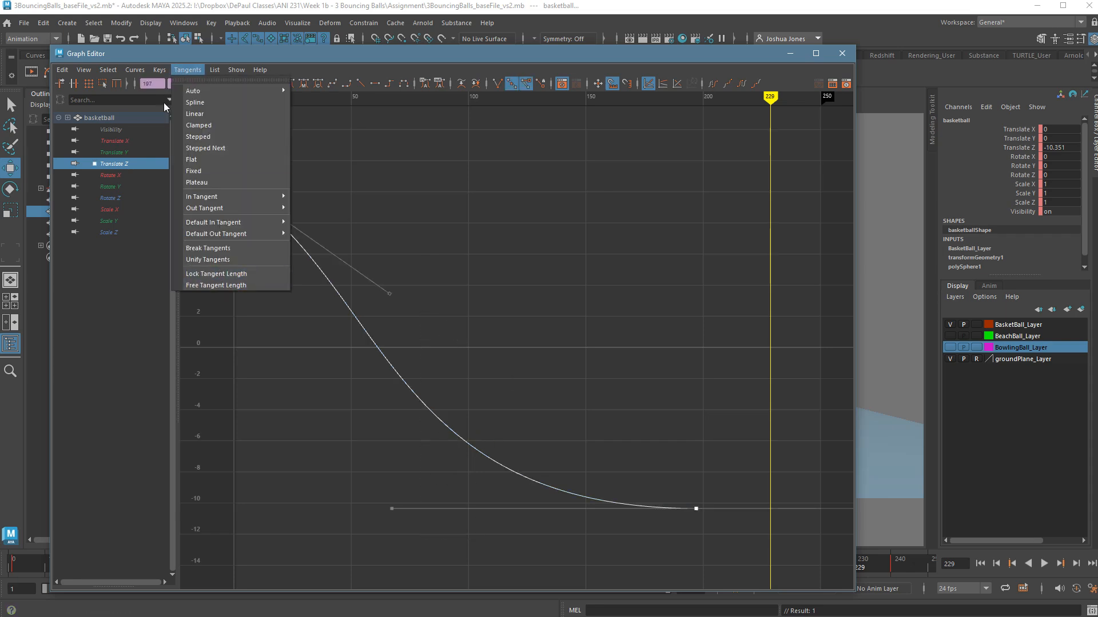
mouse_move(135, 69)
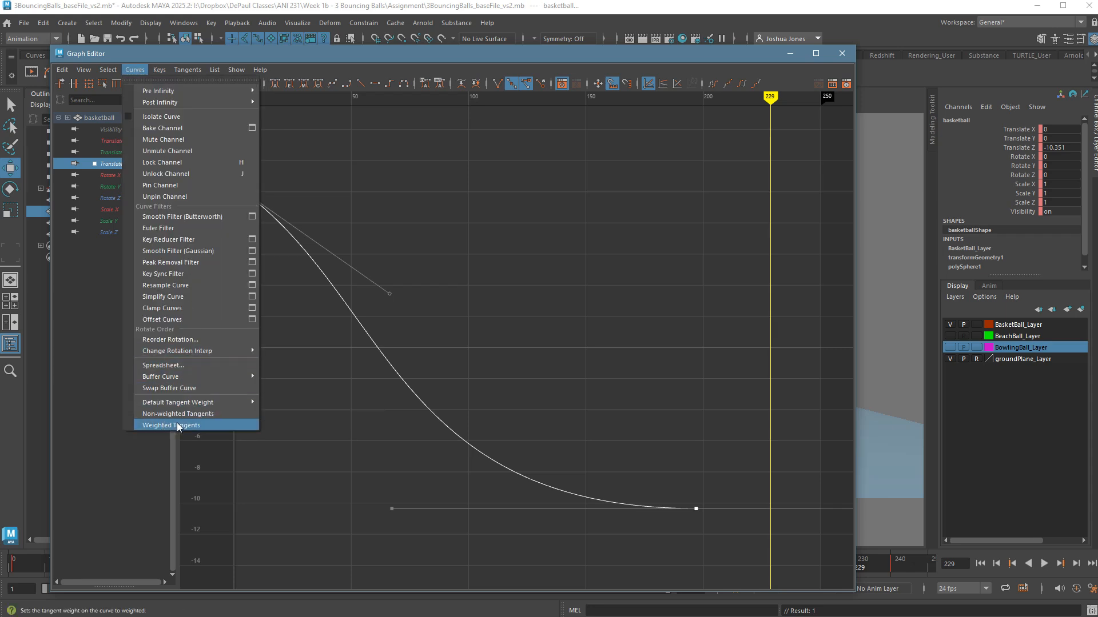
mouse_move(191, 404)
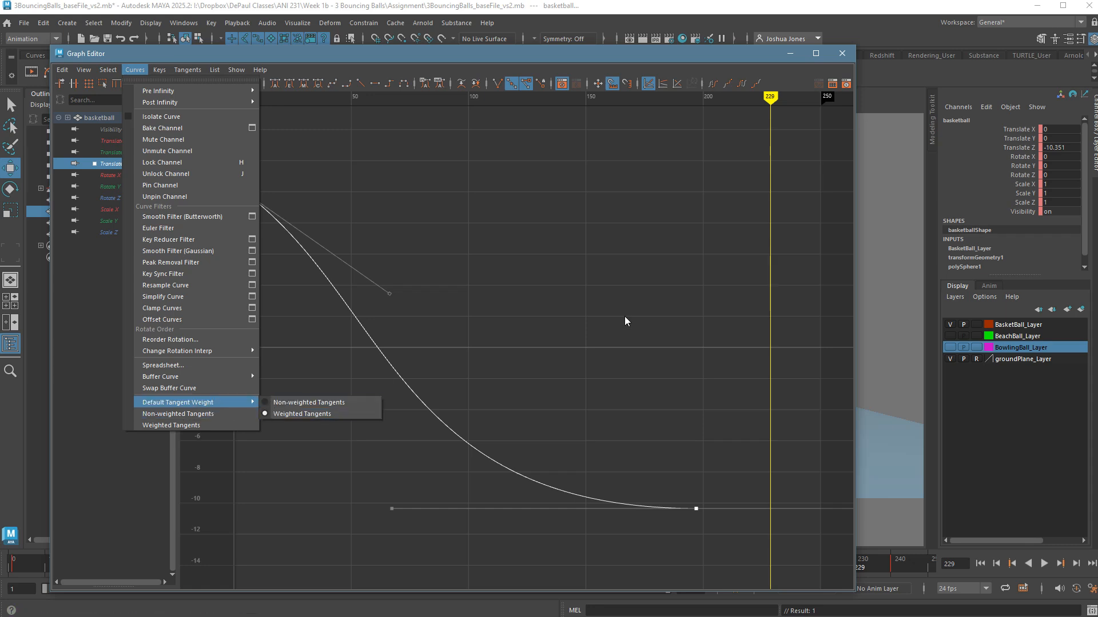
left_click(563, 411)
Step: Steepen and shorten the outgoing tangent of the frame 1 Translate Z key so the ball starts faster and slows smoothly
left_click_drag(649, 456, 719, 523)
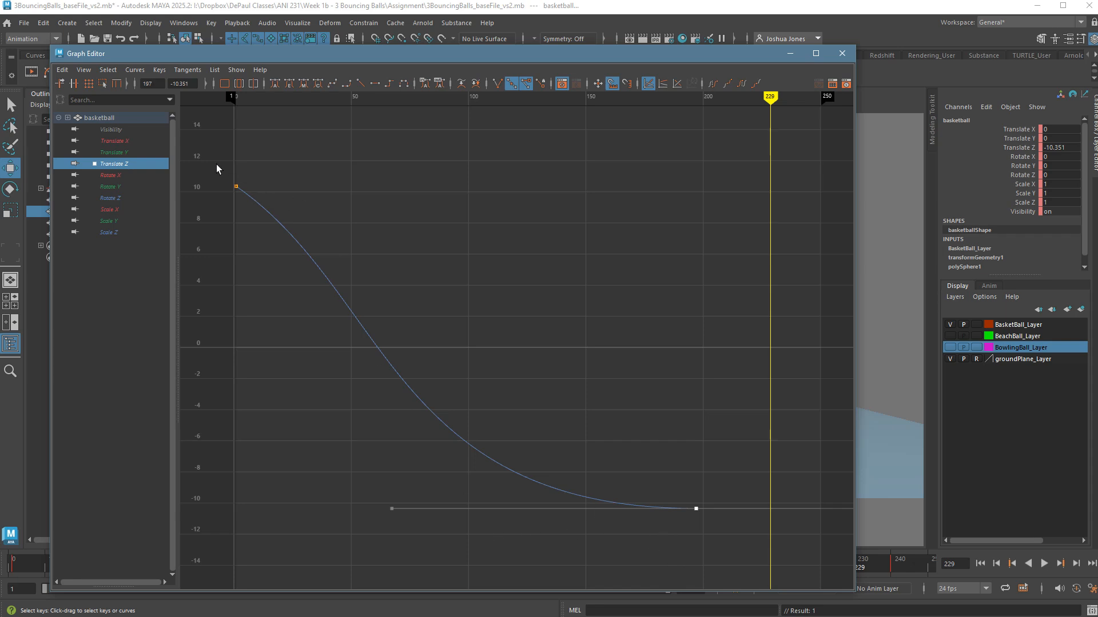
left_click_drag(216, 168, 397, 326)
middle_click_drag(439, 277, 361, 321)
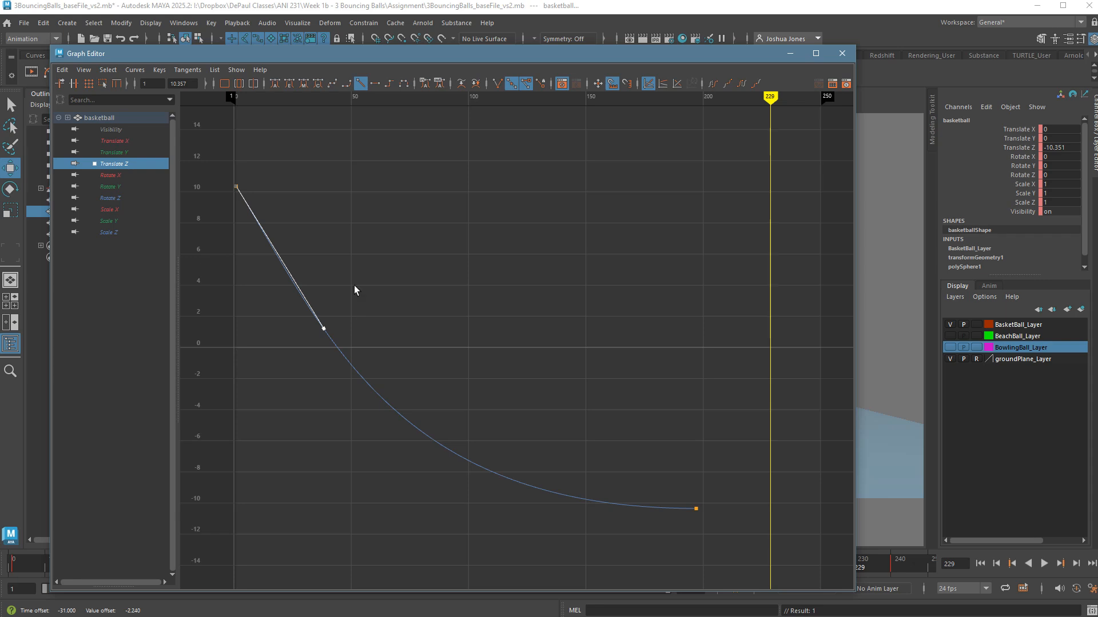
Step: Close the Graph Editor and play the animation with the basketball deselected to review its slow-down
left_click(842, 53)
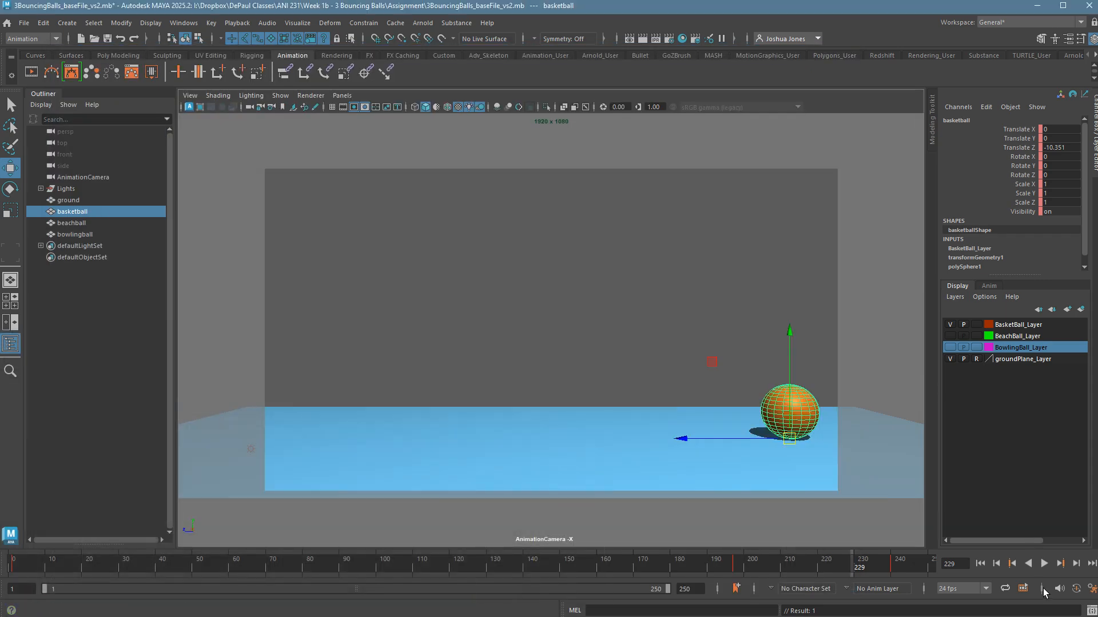
left_click(1044, 563)
left_click(795, 313)
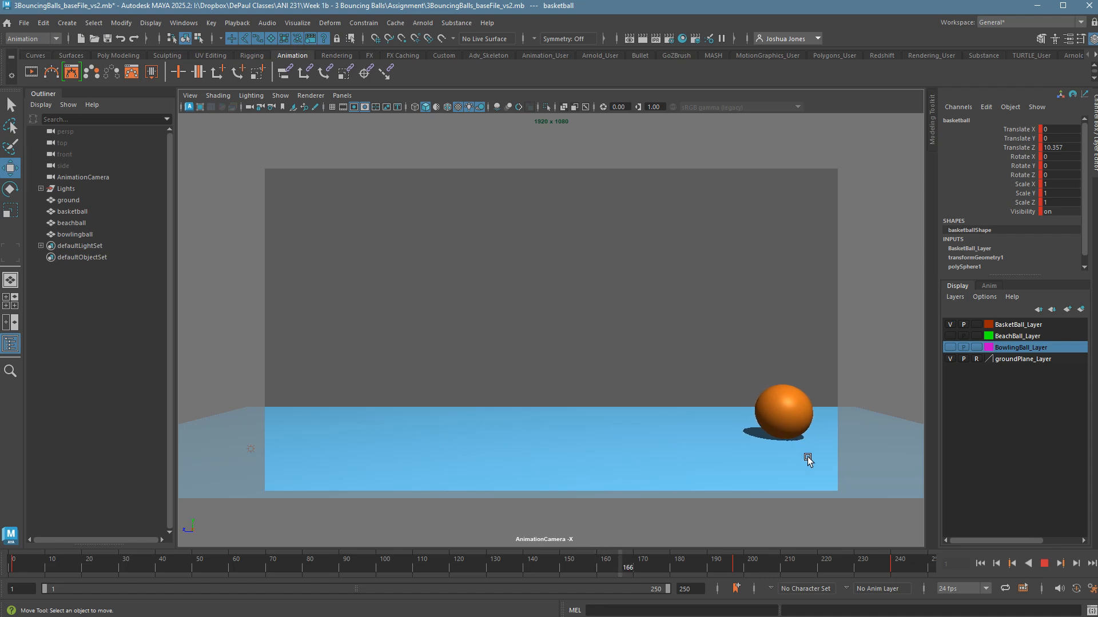
left_click(1050, 567)
Step: Select the basketball, advance nine frames from frame 197 to 206 and nudge it slightly backward to Translate Z -10.287
left_click(790, 424)
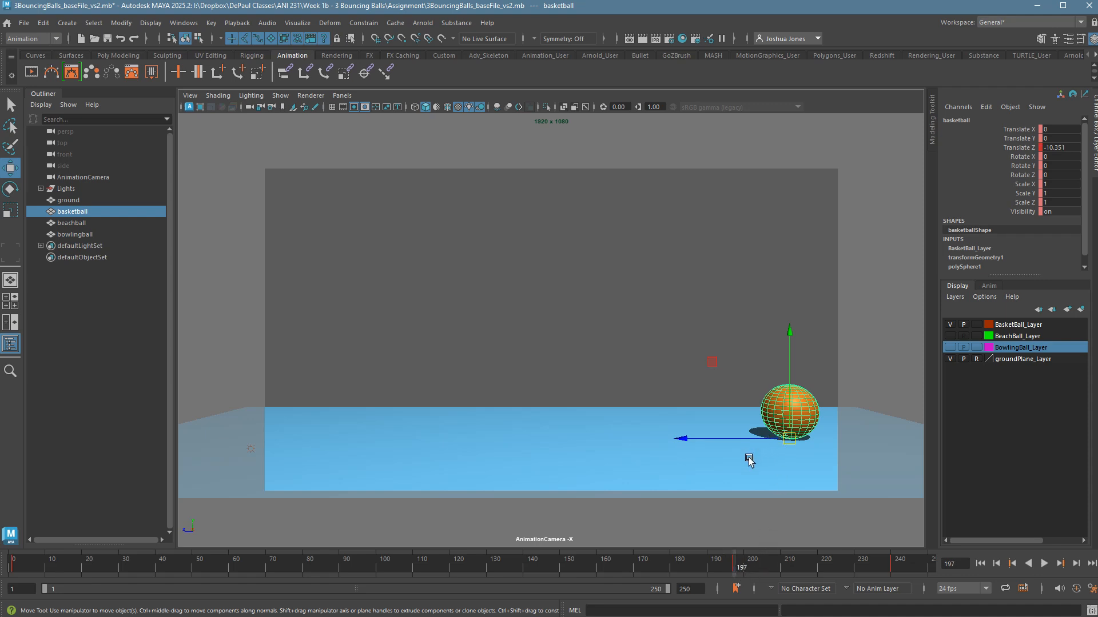
key("alt+period")
key("alt+period")
key("alt+period")
key("alt+period")
key("alt+period")
key("alt+period")
key("alt+period")
key("alt+period")
key("alt+period")
left_click_drag(755, 445, 753, 449)
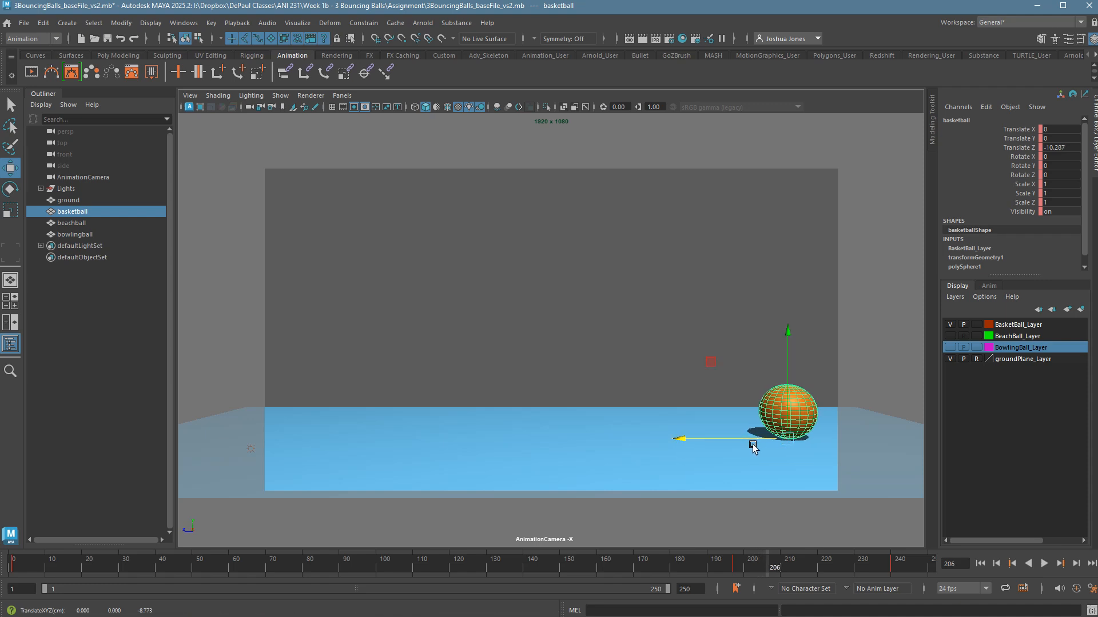
Step: Deselect the basketball and play the animation from frame 1 to review the small backward roll at the end
left_click(627, 383)
key("alt+shift+v")
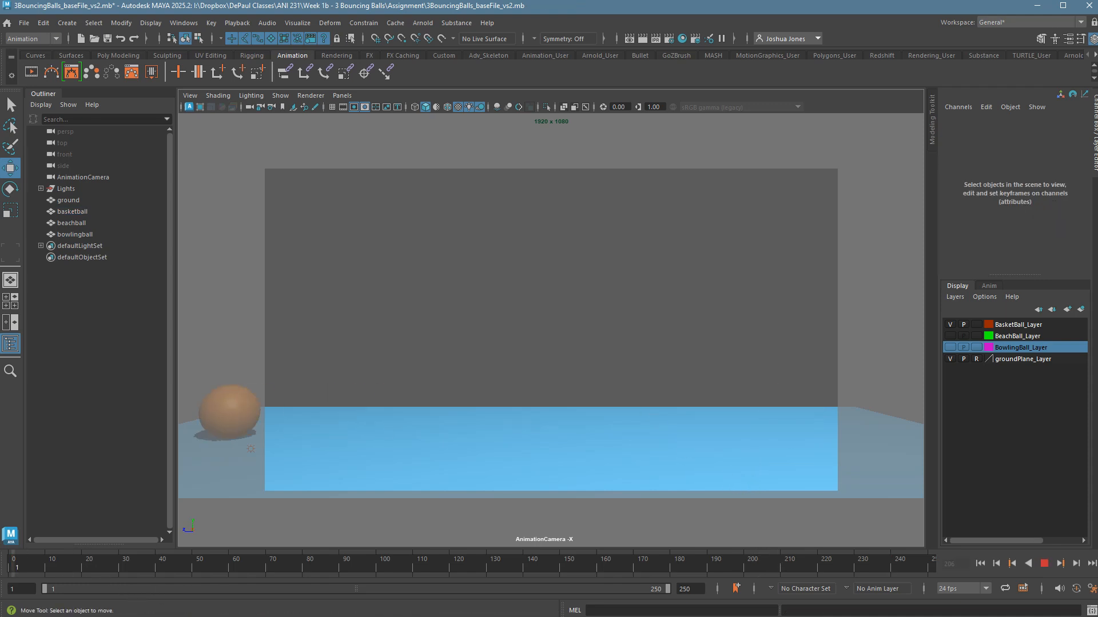
key("alt+v")
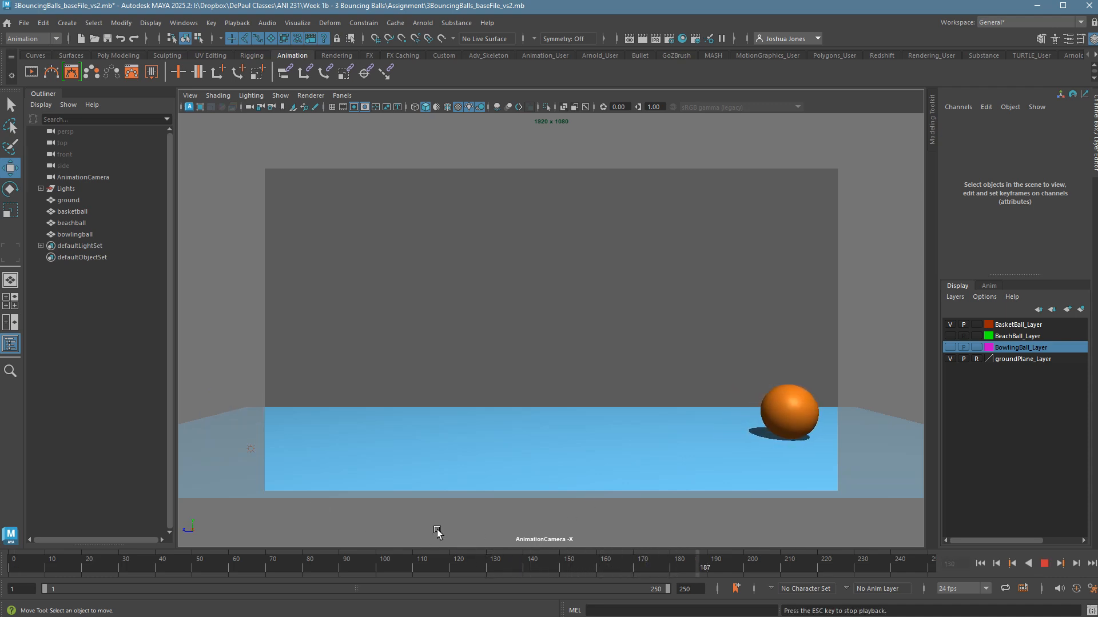
key("Escape")
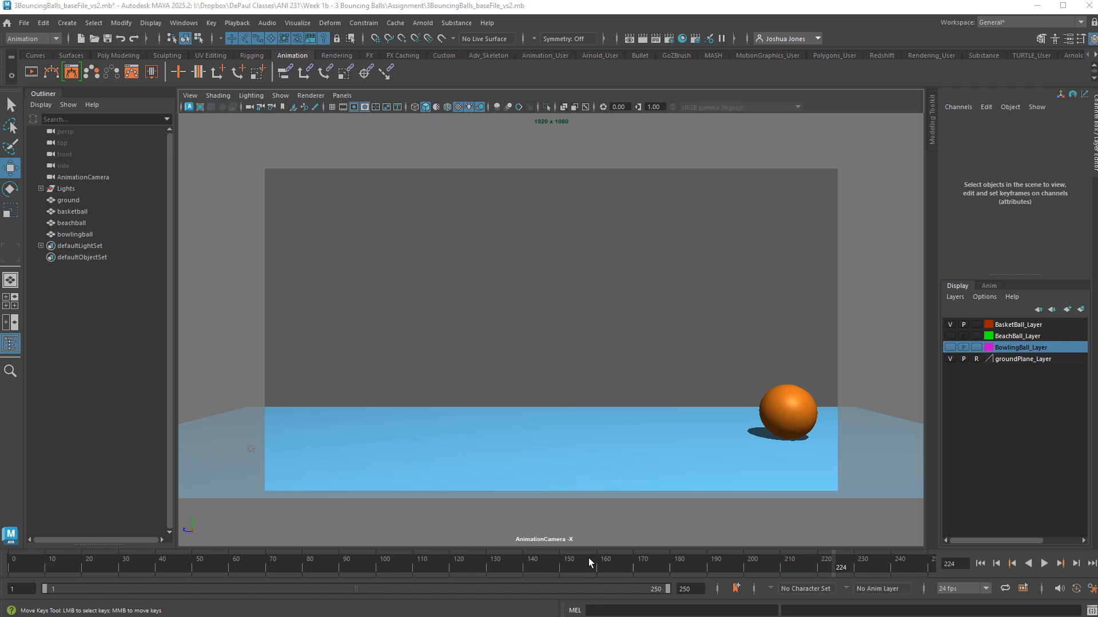
Step: Reopen the basketball's curves in the Graph Editor, focus on the frame 197 and 206 Translate Z keys and select the frame 197 key
left_click(765, 422)
left_click(184, 23)
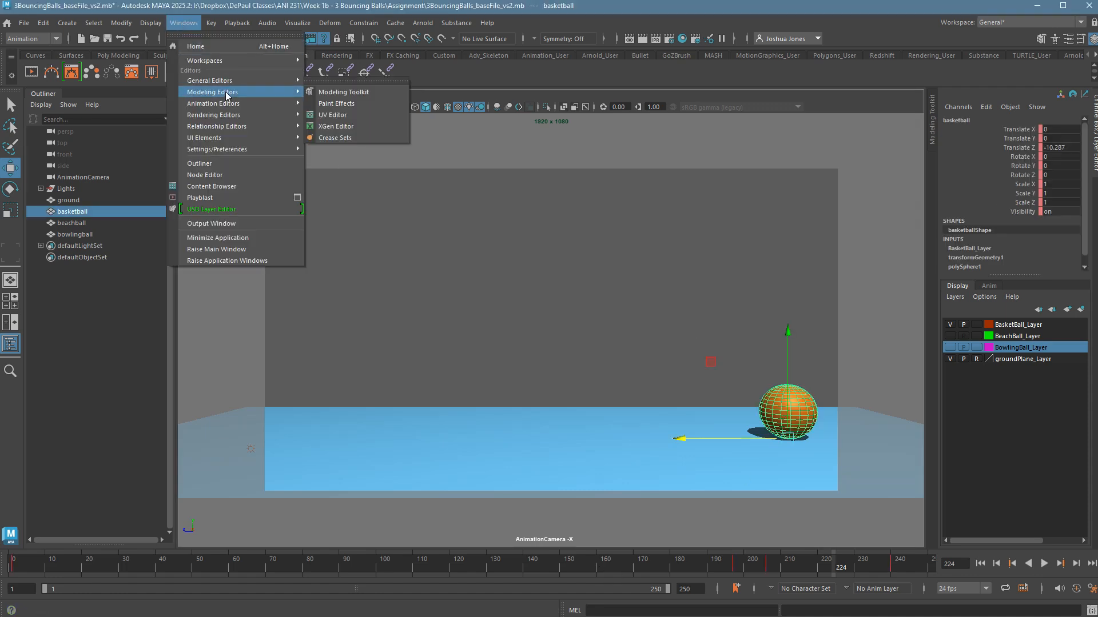
mouse_move(231, 103)
left_click(315, 104)
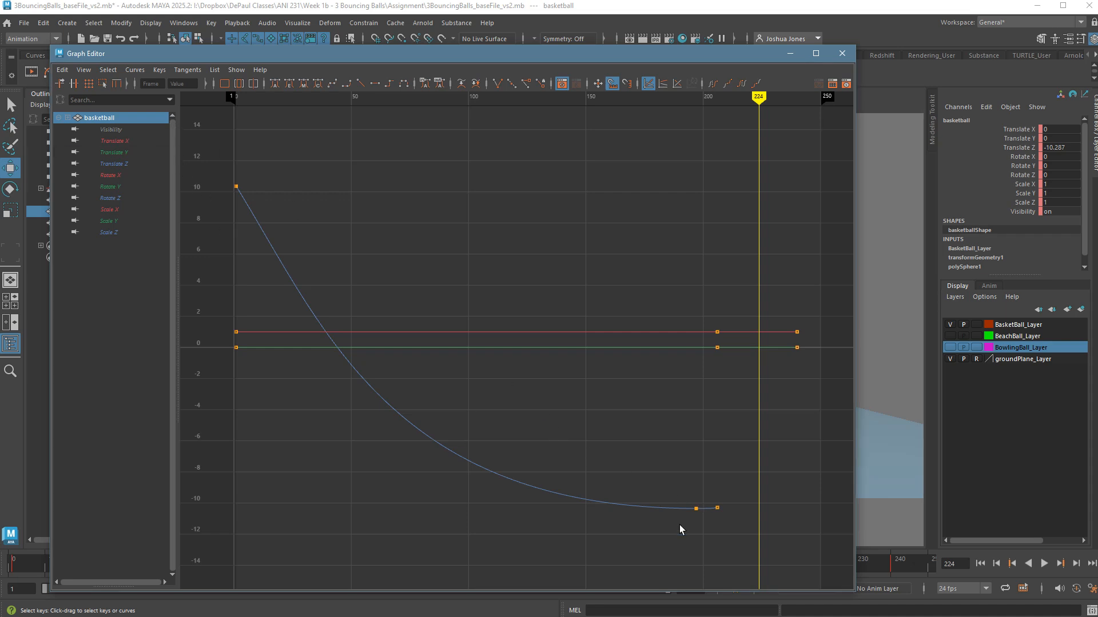
key("f")
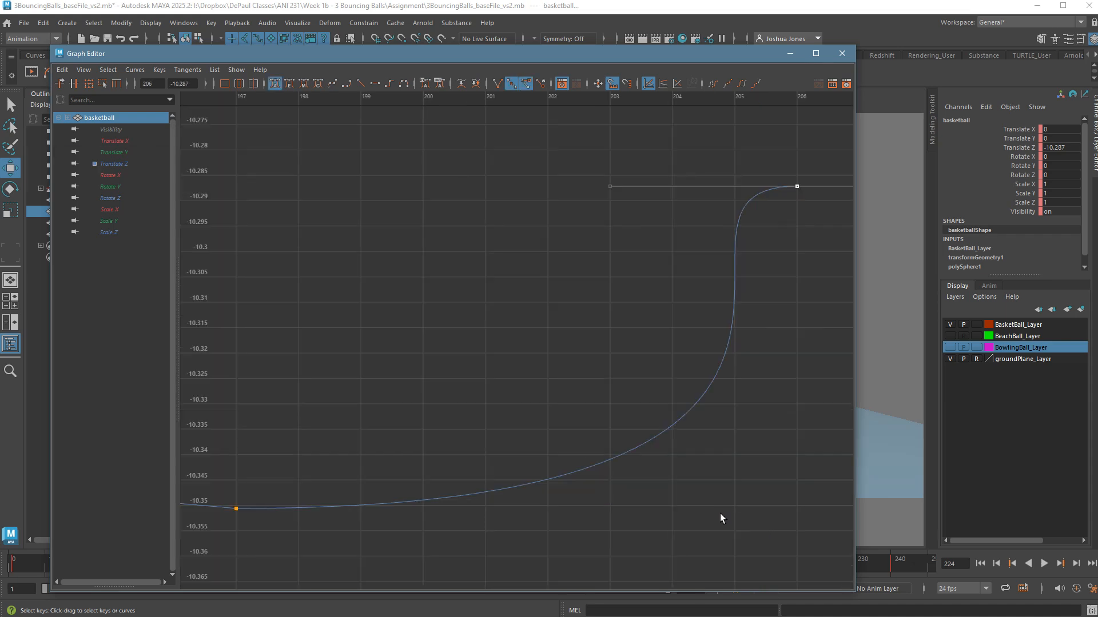
scroll(739, 498, "down", 5)
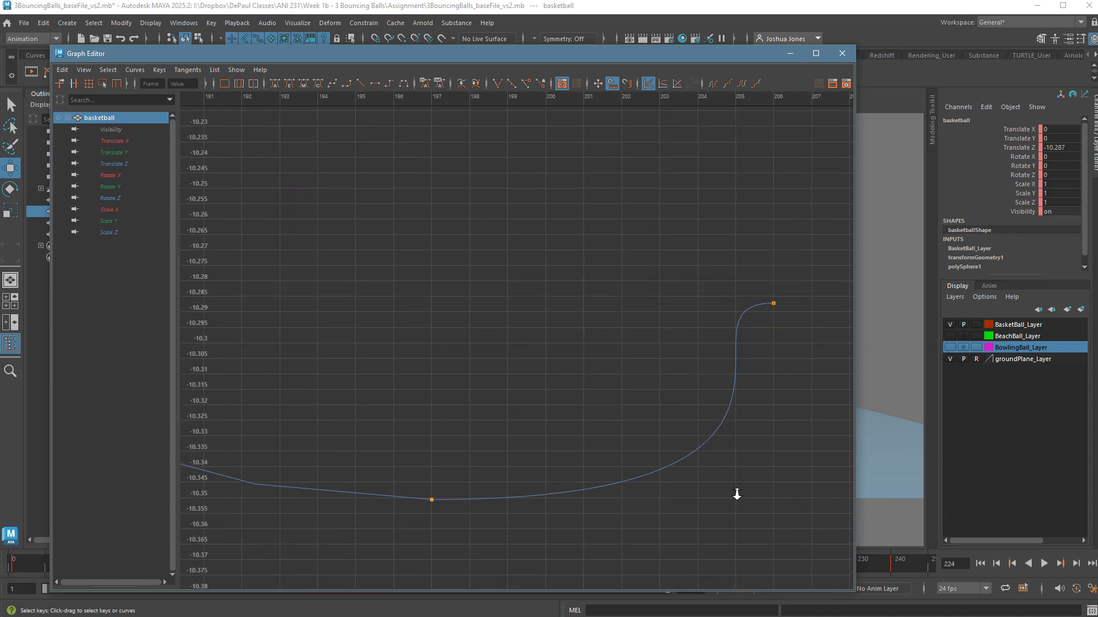
left_click_drag(423, 489, 444, 501)
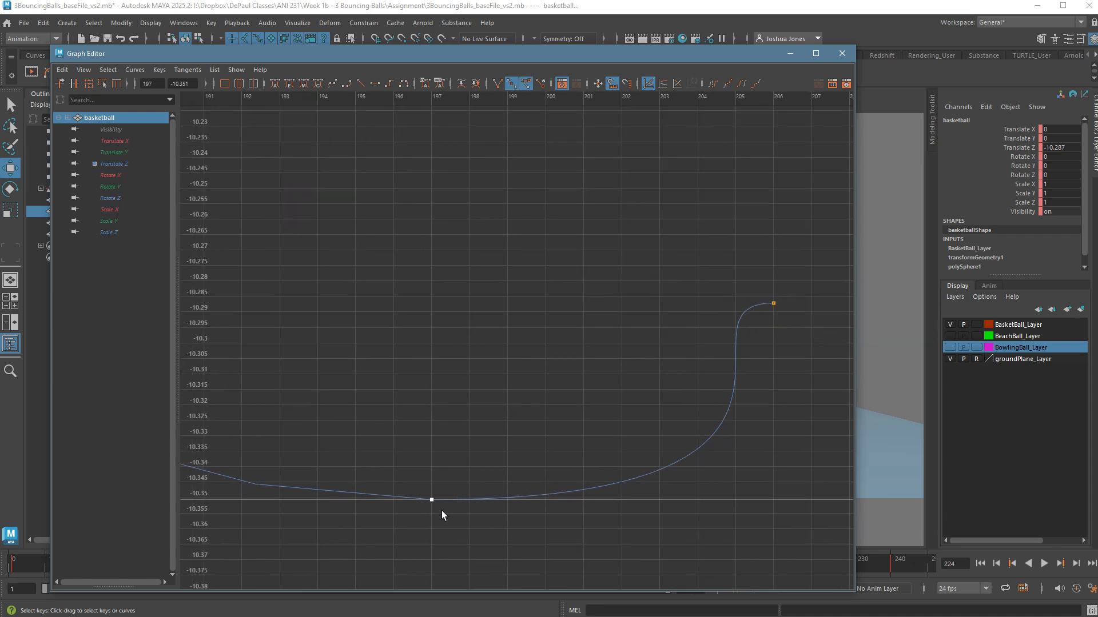
Step: Break the tangents of the frame 197 Translate Z key and greatly shorten its outgoing handle while keeping it flat
scroll(607, 533, "down", 5)
middle_click_drag(604, 507, 378, 473, "alt")
right_click_drag(651, 483, 755, 510, "alt")
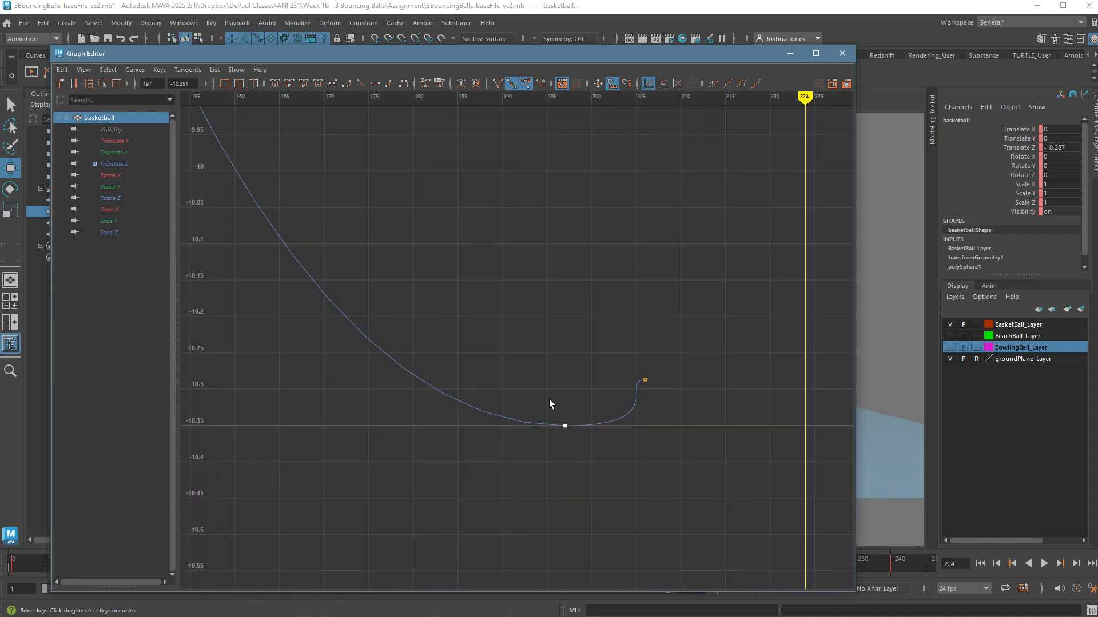
left_click(497, 83)
scroll(785, 387, "down", 4)
middle_click_drag(754, 389, 455, 413, "alt")
scroll(460, 415, "down", 3)
left_click_drag(641, 379, 689, 425)
middle_click_drag(701, 450, 465, 451, "shift")
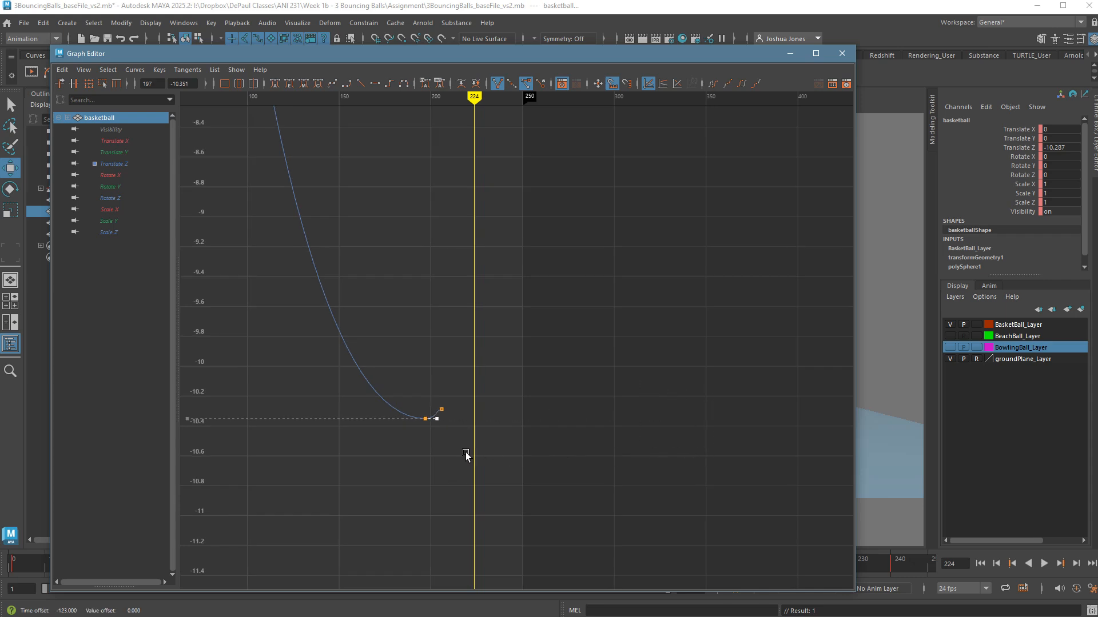
Step: Focus on the final curve segment and fine-tune the length of the flat outgoing tangent of the frame 197 Translate Z key
left_click(442, 410)
key("f")
scroll(752, 474, "down", 5)
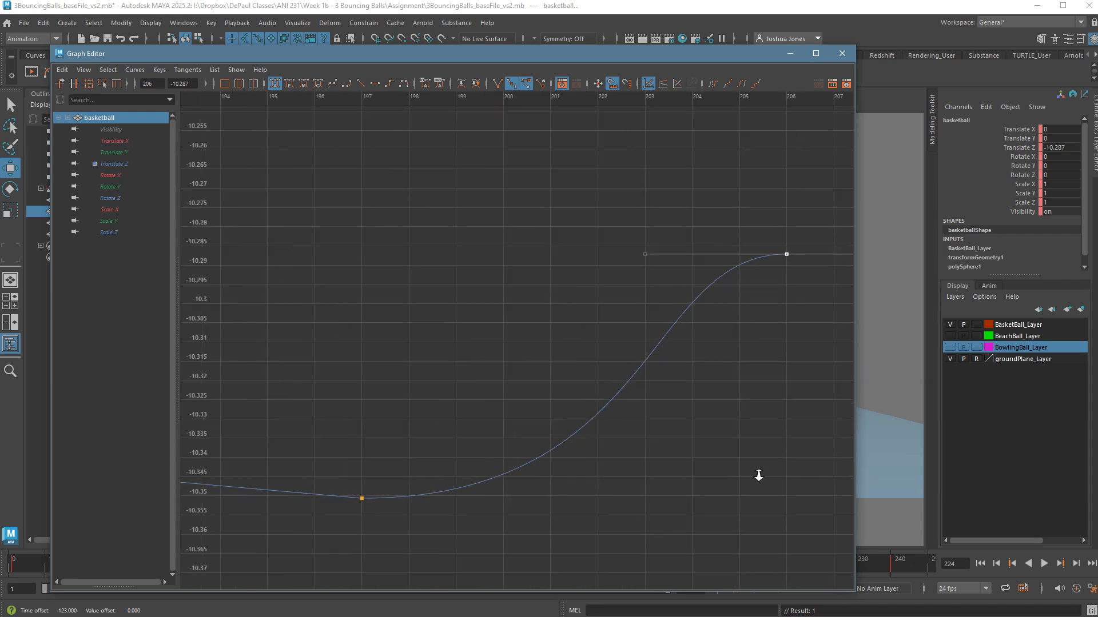
scroll(751, 474, "down", 2)
left_click_drag(518, 428, 594, 506)
left_click_drag(646, 462, 787, 539)
middle_click_drag(769, 537, 706, 535, "shift")
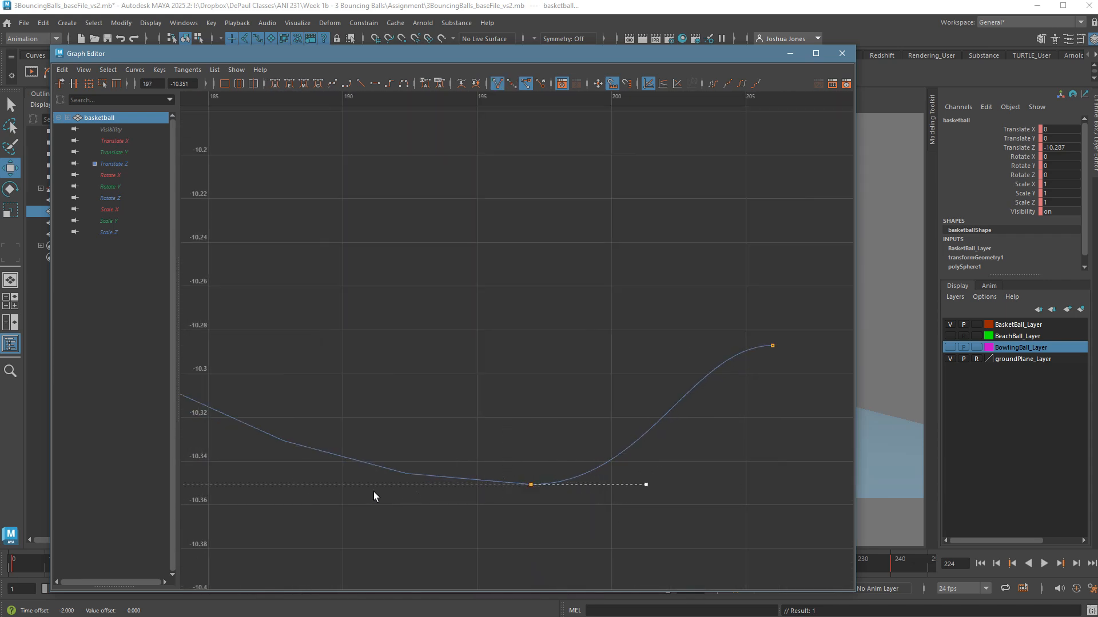
middle_click_drag(638, 514, 664, 514, "shift")
Step: Lengthen the flat incoming tangent of the frame 206 Translate Z key for a softer settle
left_click_drag(766, 334, 786, 359)
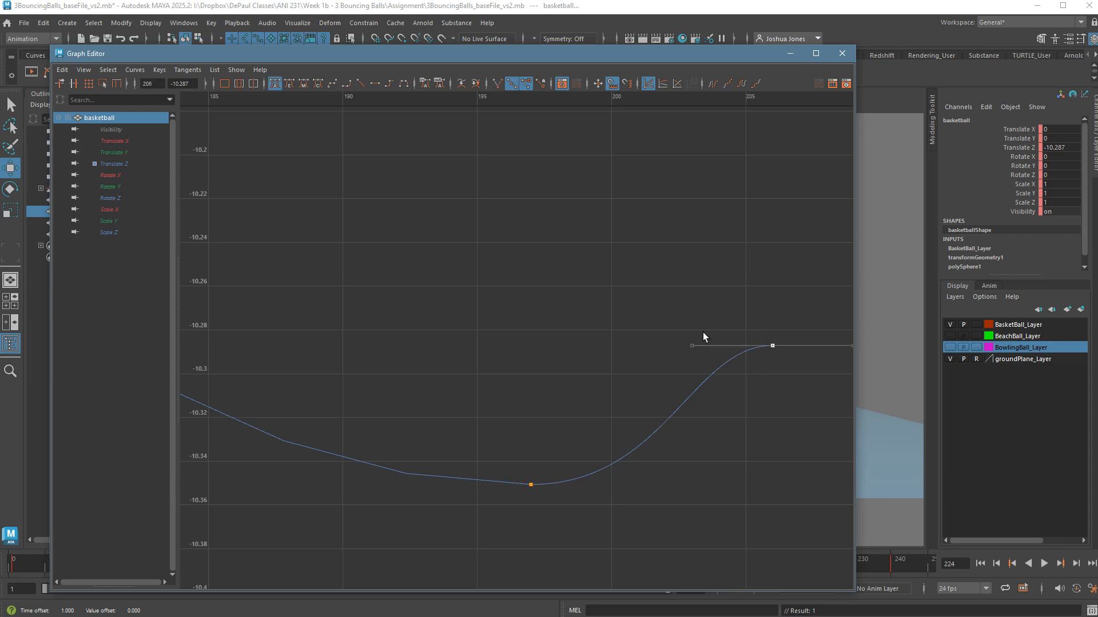
left_click_drag(681, 331, 711, 366)
middle_click_drag(718, 394, 691, 395, "shift")
left_click(773, 449)
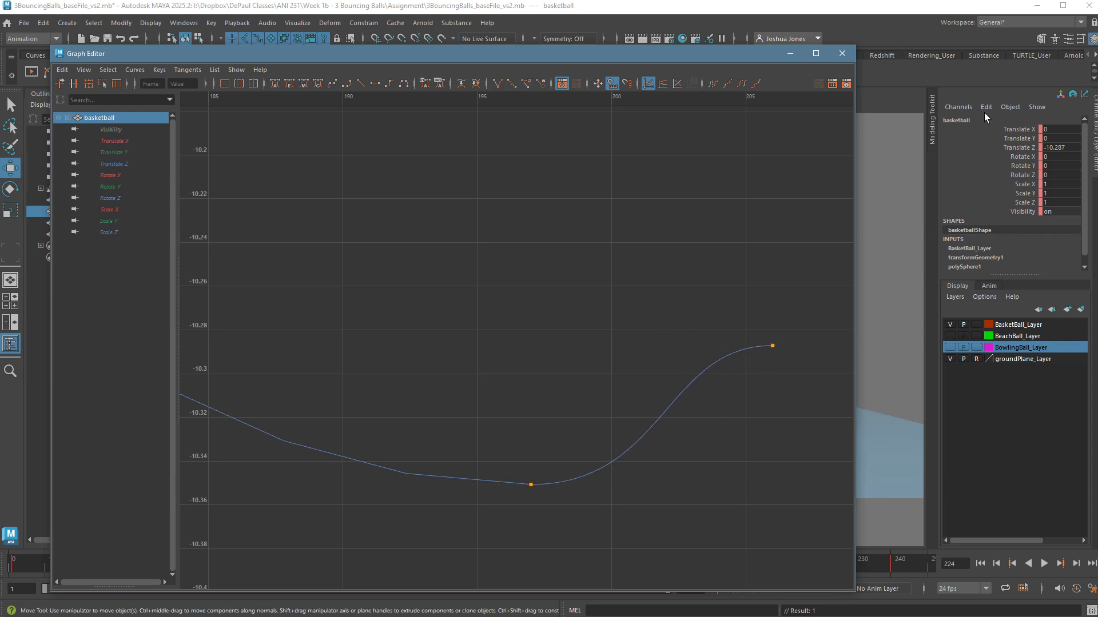
Step: Close the Graph Editor and play the latter part of the animation to review the basketball's roll-back
left_click(840, 54)
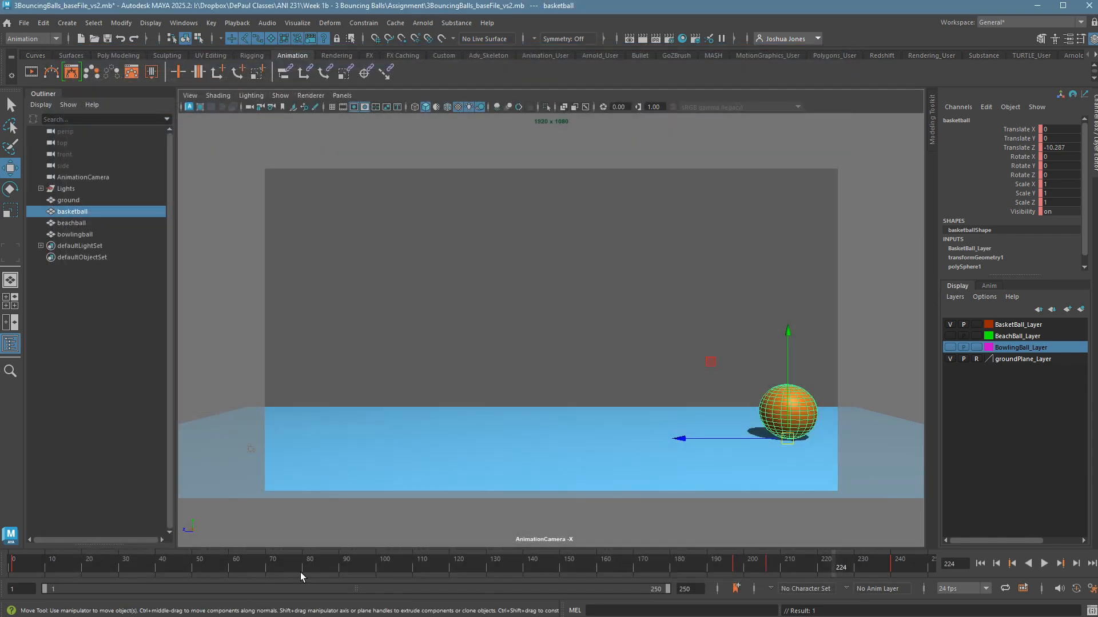
left_click(589, 569)
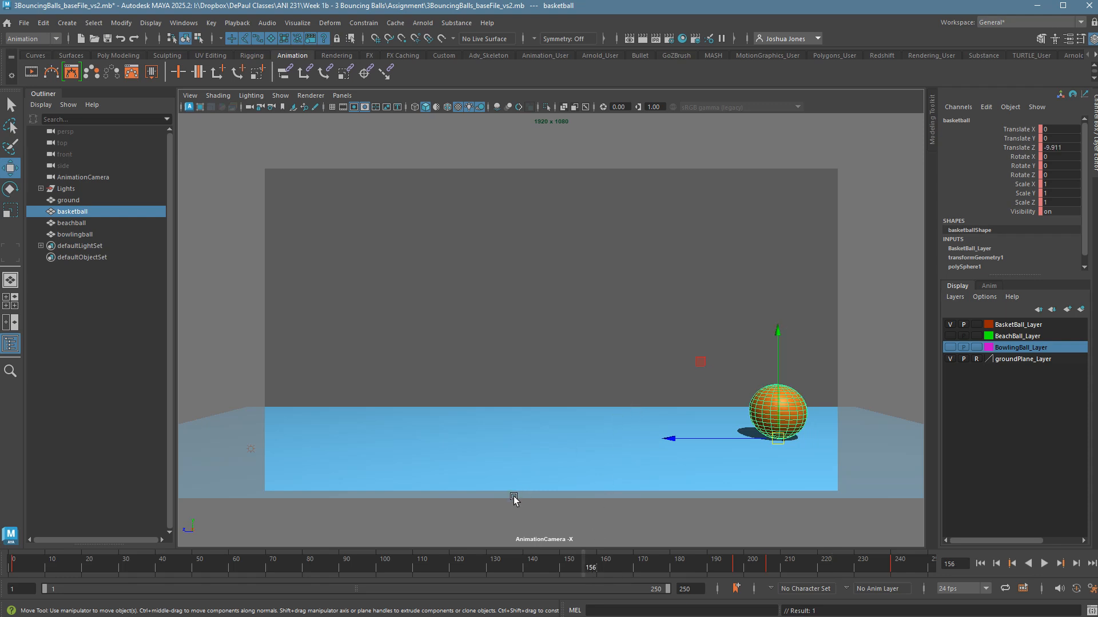
left_click(461, 569)
key("alt+v")
left_click(701, 352)
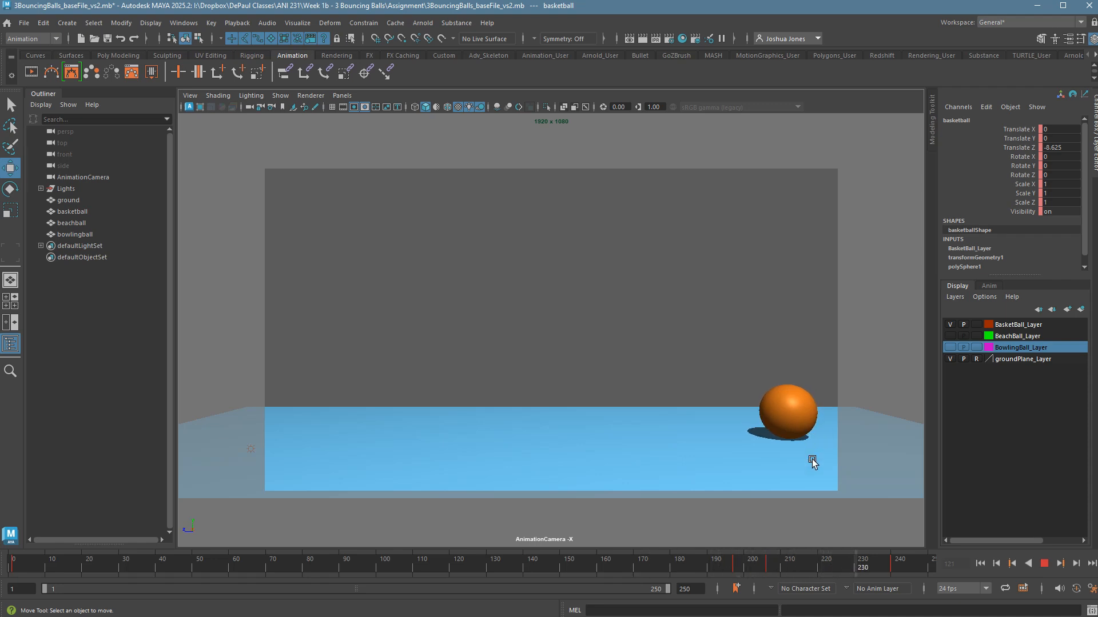
key("alt+v")
Step: Select the basketball and shift its frame 206 key to about frame 217 on the timeline to slow the roll-back
left_click(798, 431)
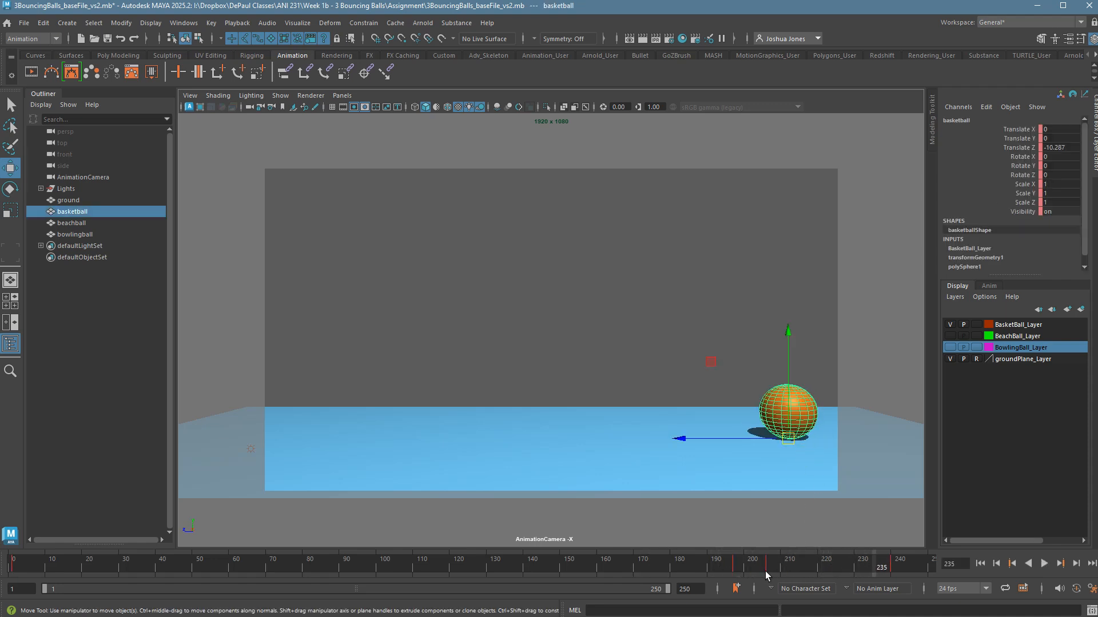
left_click_drag(768, 569, 821, 577, "shift")
left_click(845, 572)
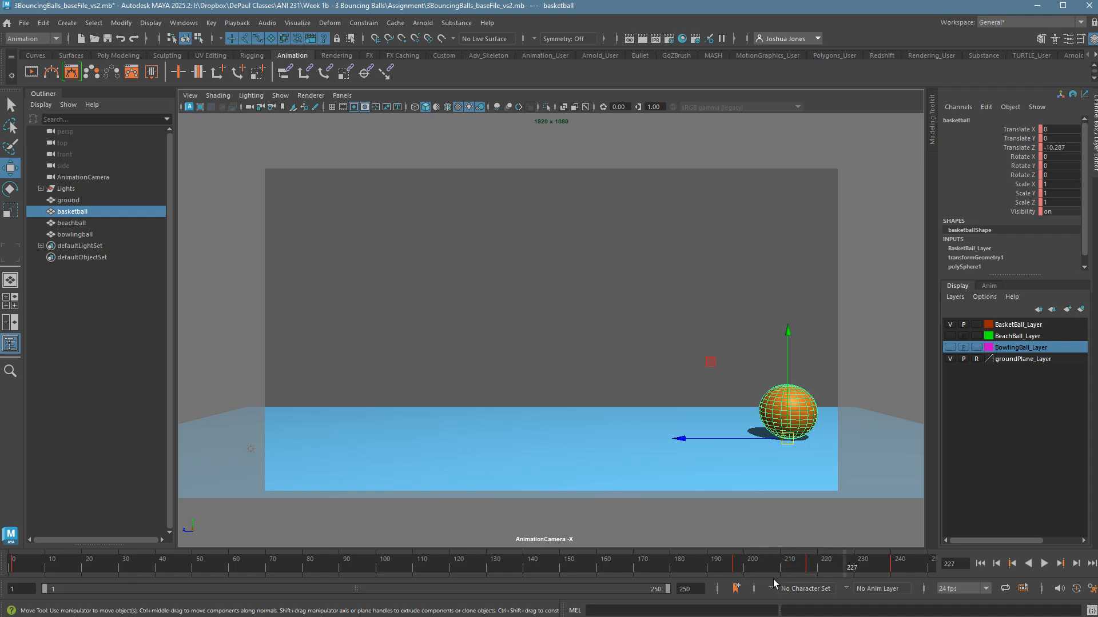
left_click(702, 571)
mouse_move(695, 569)
left_mouse_down("shift")
mouse_move(770, 571)
mouse_move(715, 566)
left_mouse_up("shift")
key("ctrl+z")
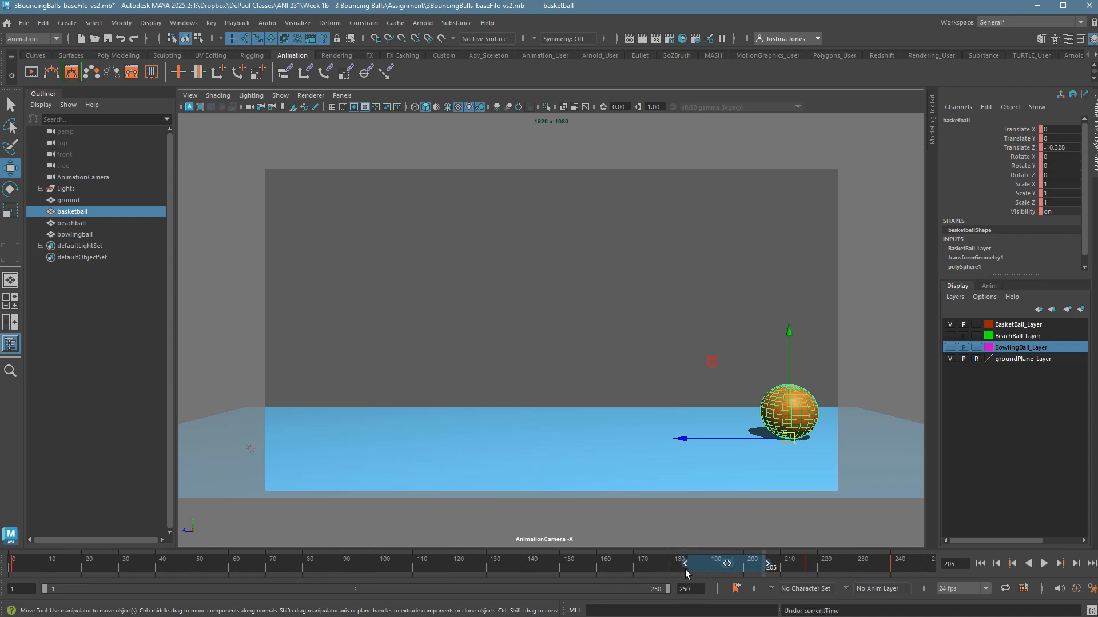
Step: Deselect the basketball and play the animation from about frame 160 to review the retimed roll-back
left_click(578, 294)
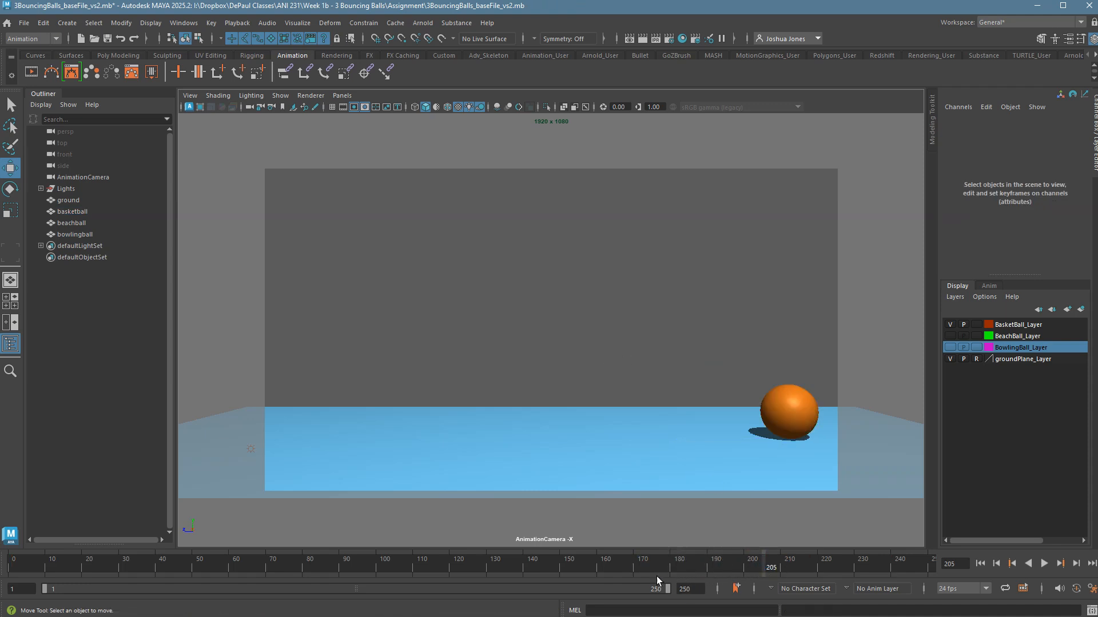
left_click(602, 568)
left_click(1049, 569)
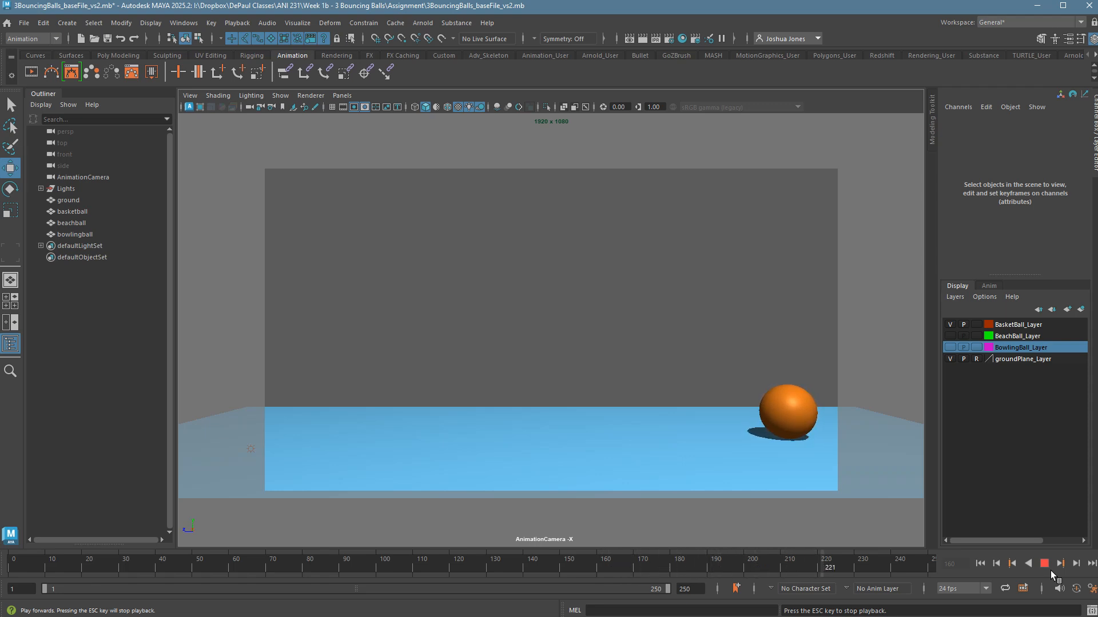
Step: Select the basketball and key it at frame 22 with Translate Z moved to about 6.48
left_click(1051, 571)
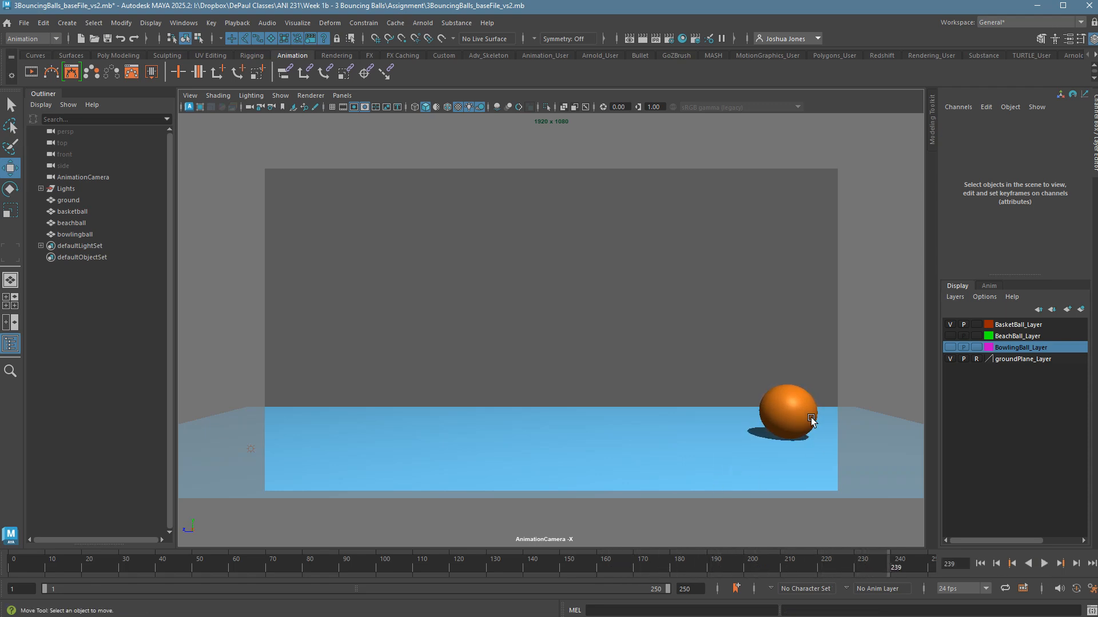
left_click(789, 419)
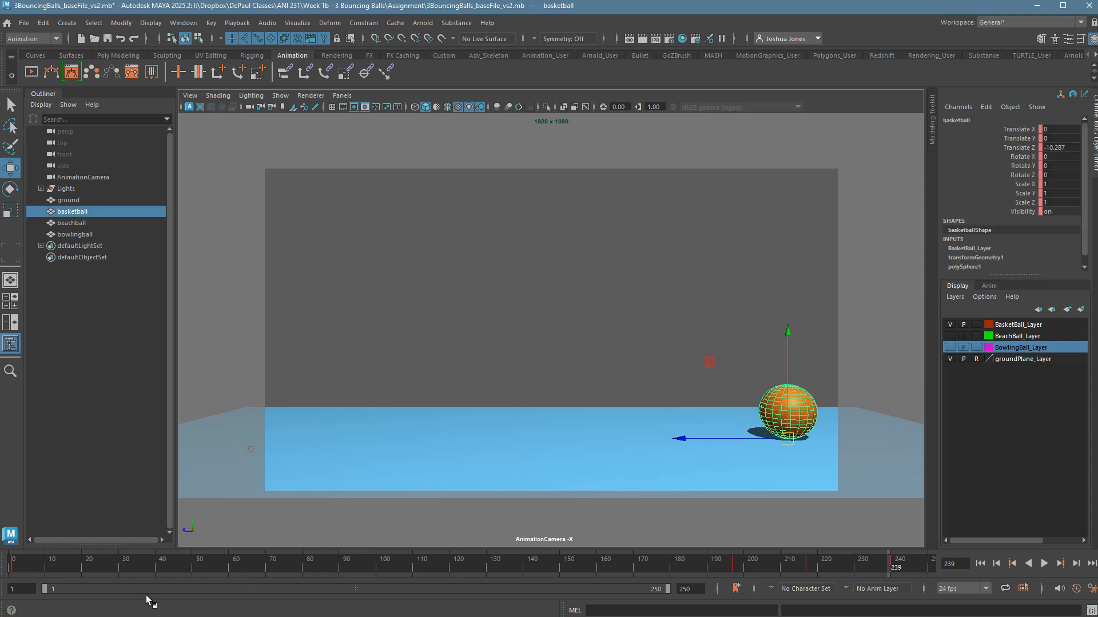
left_click_drag(27, 570, 19, 572)
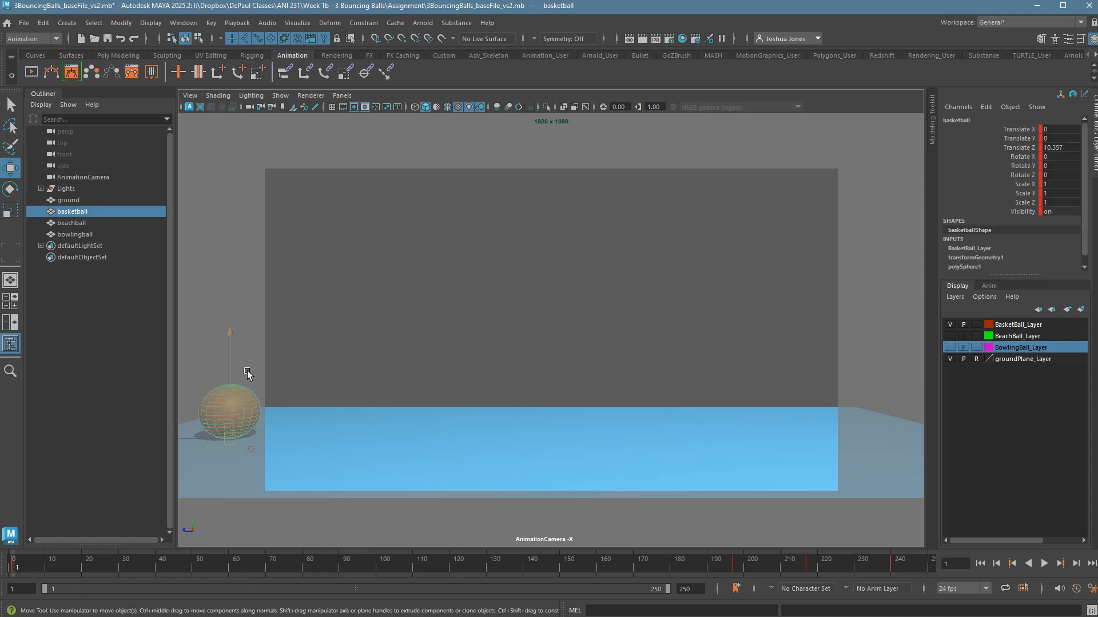
left_click(94, 572)
key("alt+period")
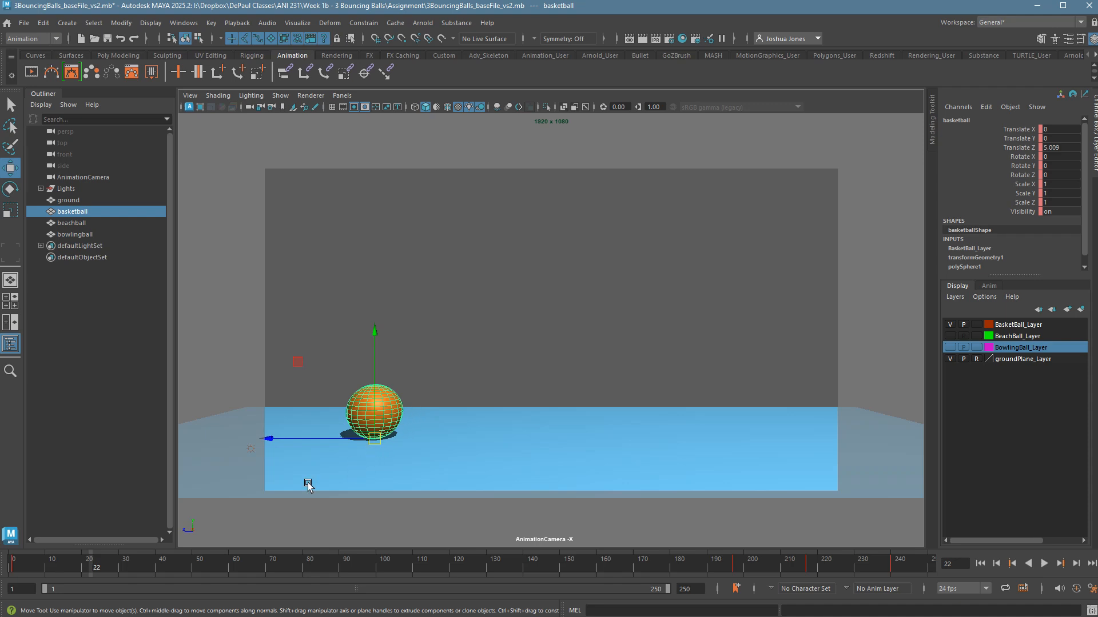
key("s")
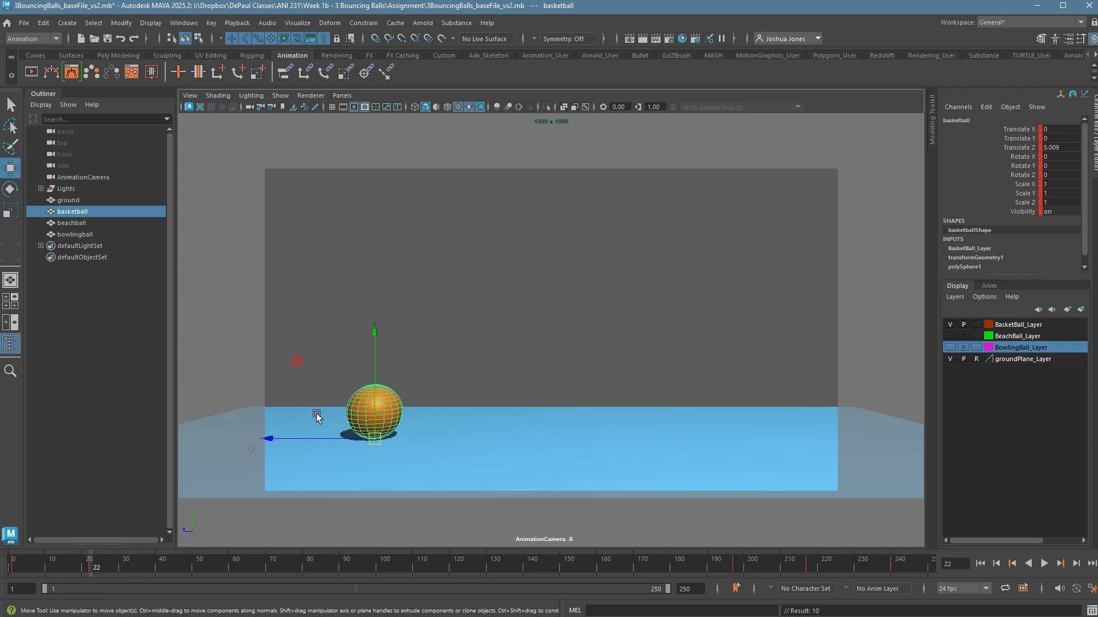
left_click_drag(355, 444, 314, 445)
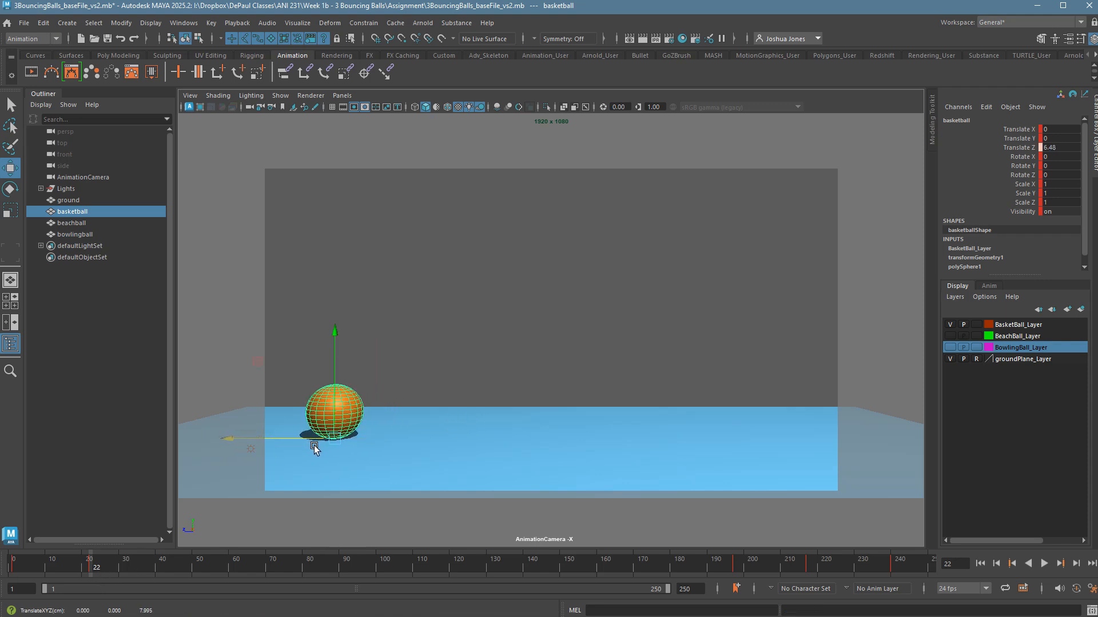
key("s")
Step: Key the basketball's ground-contact positions at frames 42, 60 and 76
left_click_drag(101, 575, 170, 576)
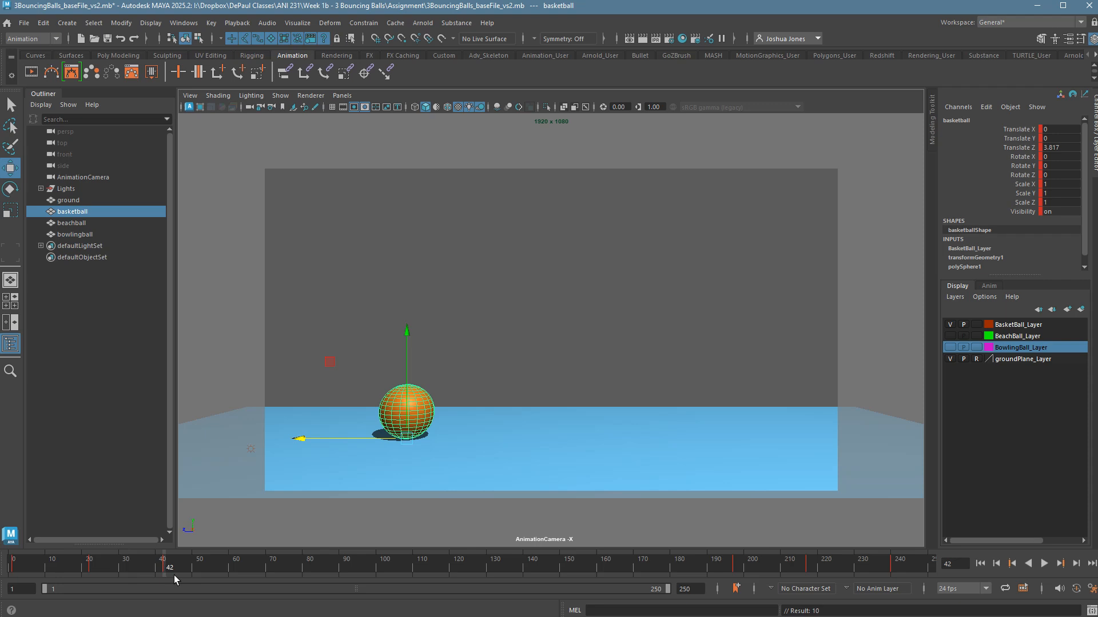
key("alt+v")
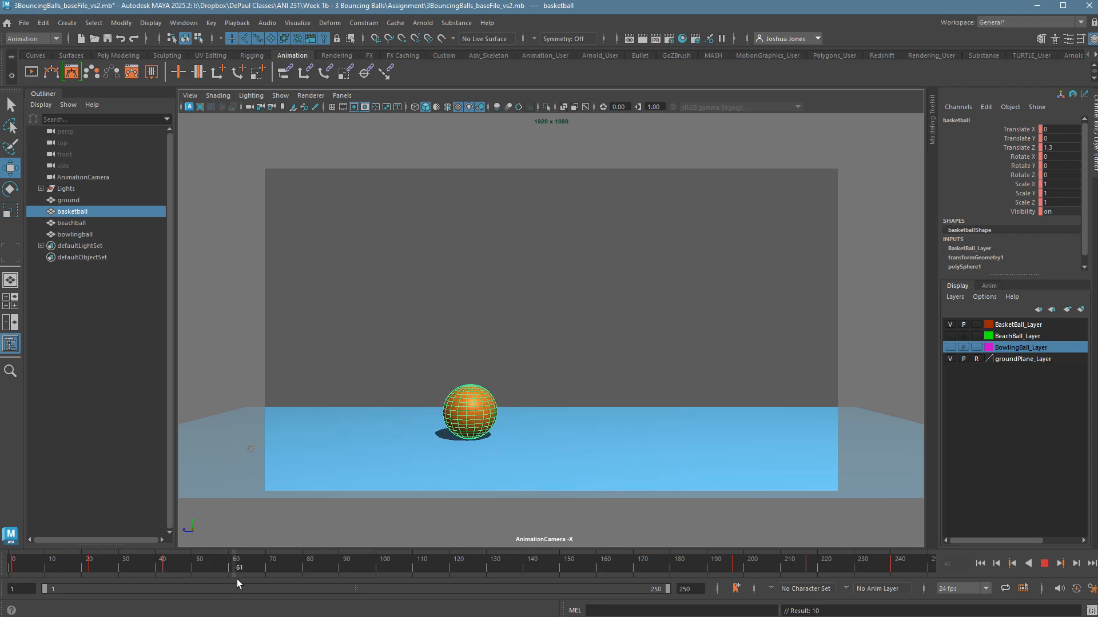
key("alt+v")
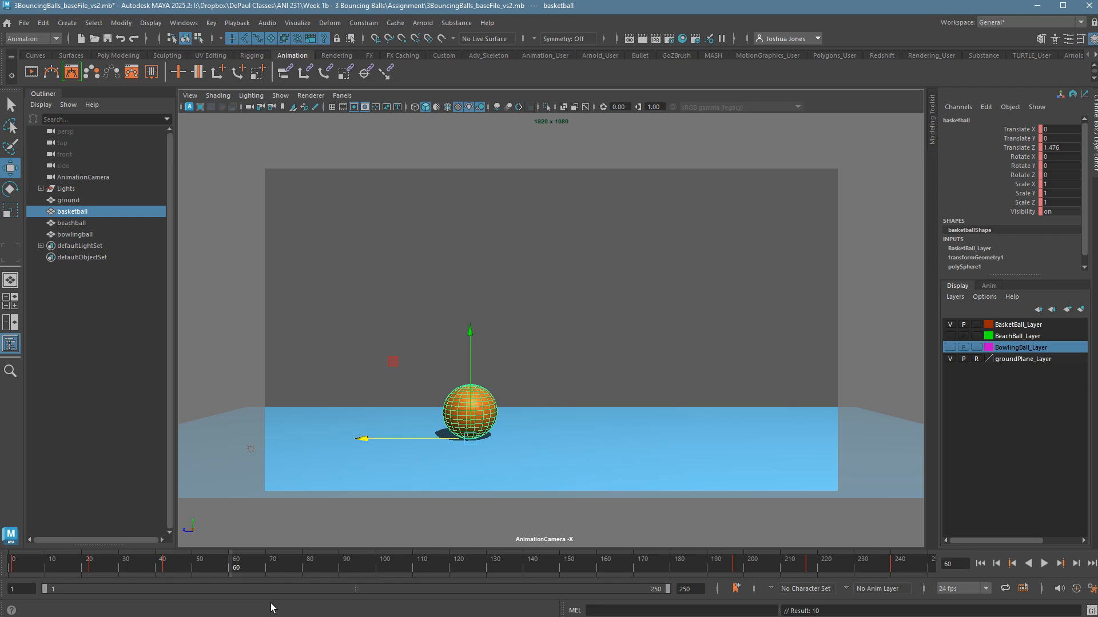
key("s")
left_click_drag(310, 577, 296, 578)
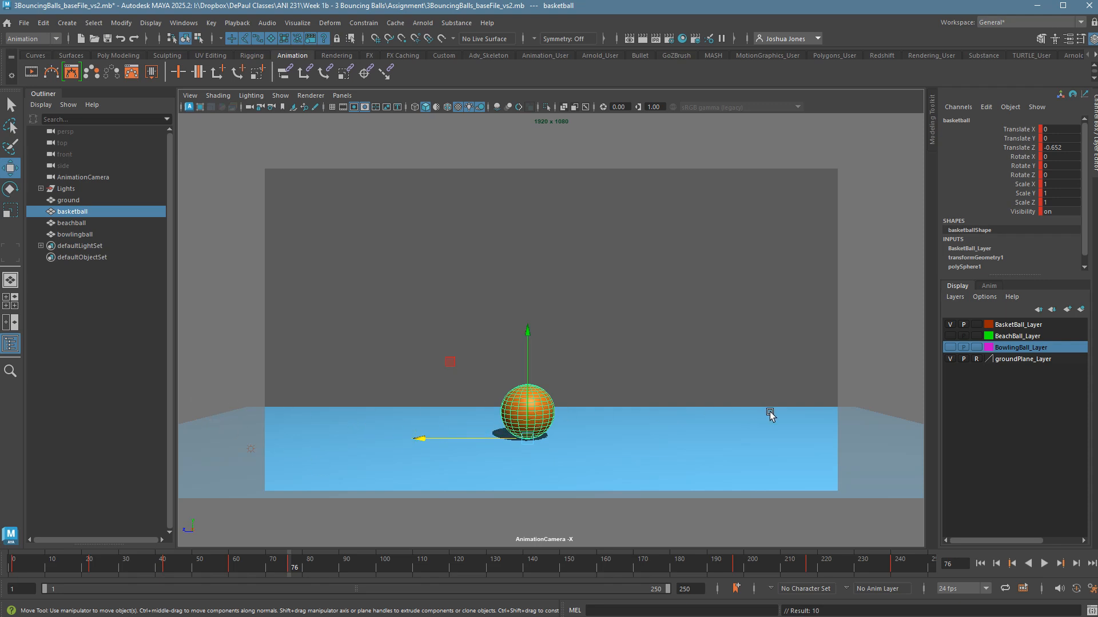
Step: Step back and forth through the basketball's keys from frame 22 to check the spacing of its ground contacts
left_click(102, 576)
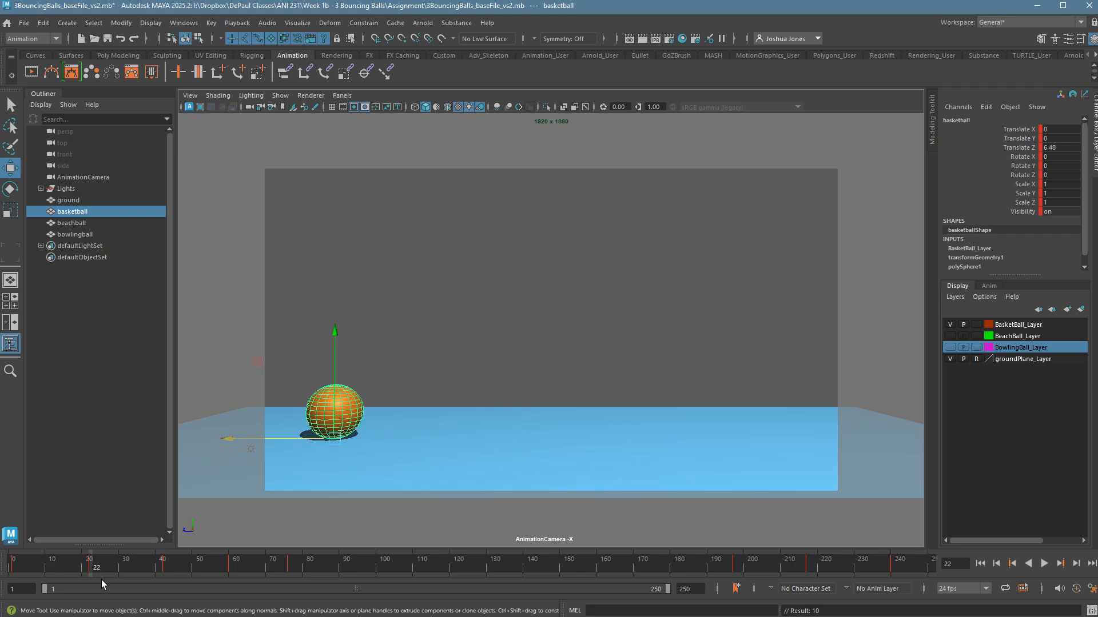
key("alt+v")
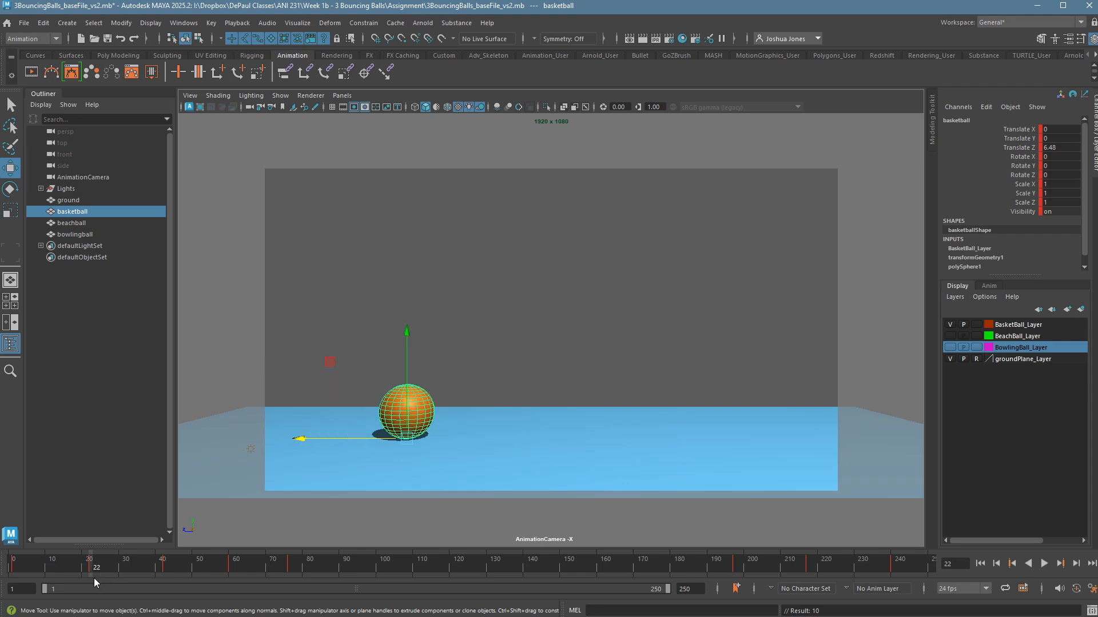
key("comma")
key("comma")
key("comma")
key("comma")
key("comma")
key("comma")
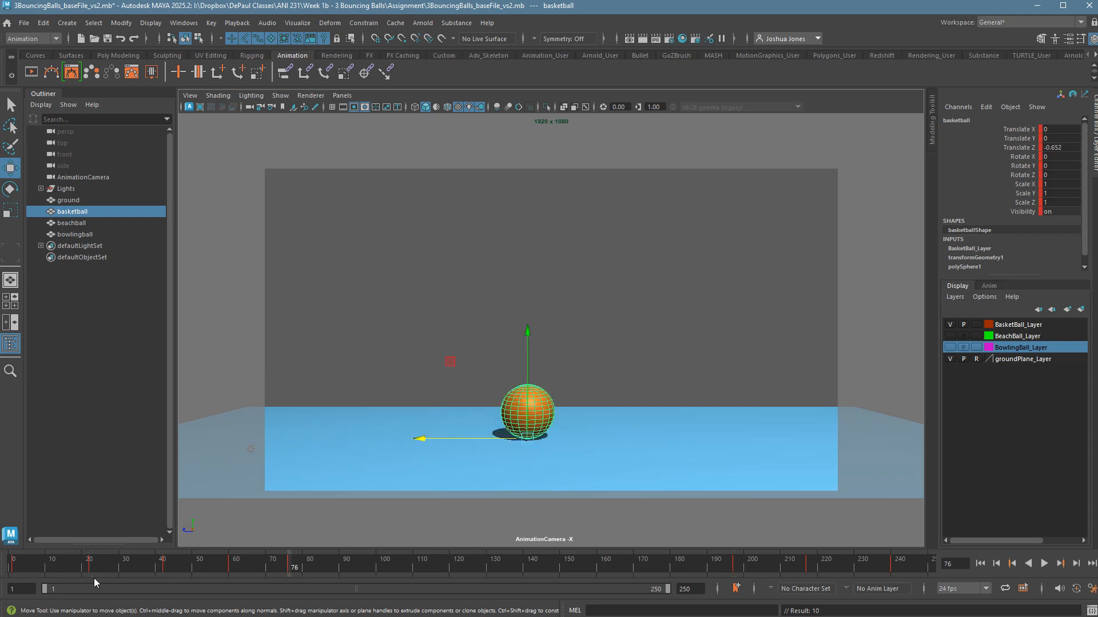
key("period")
key("period")
key("period")
key("period")
key("period")
key("period")
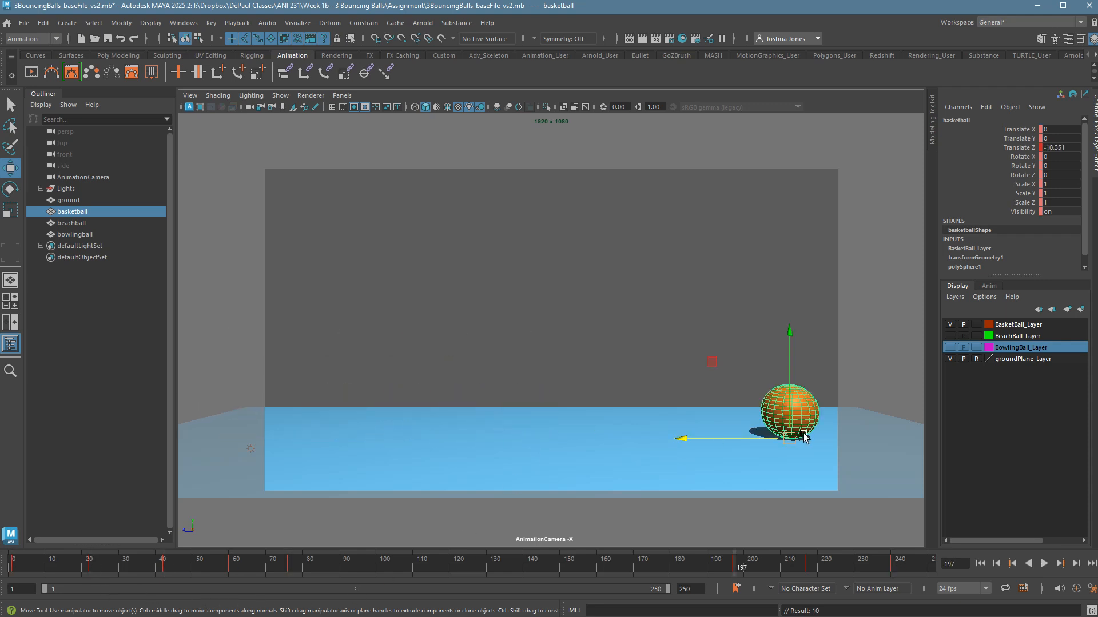
key("comma")
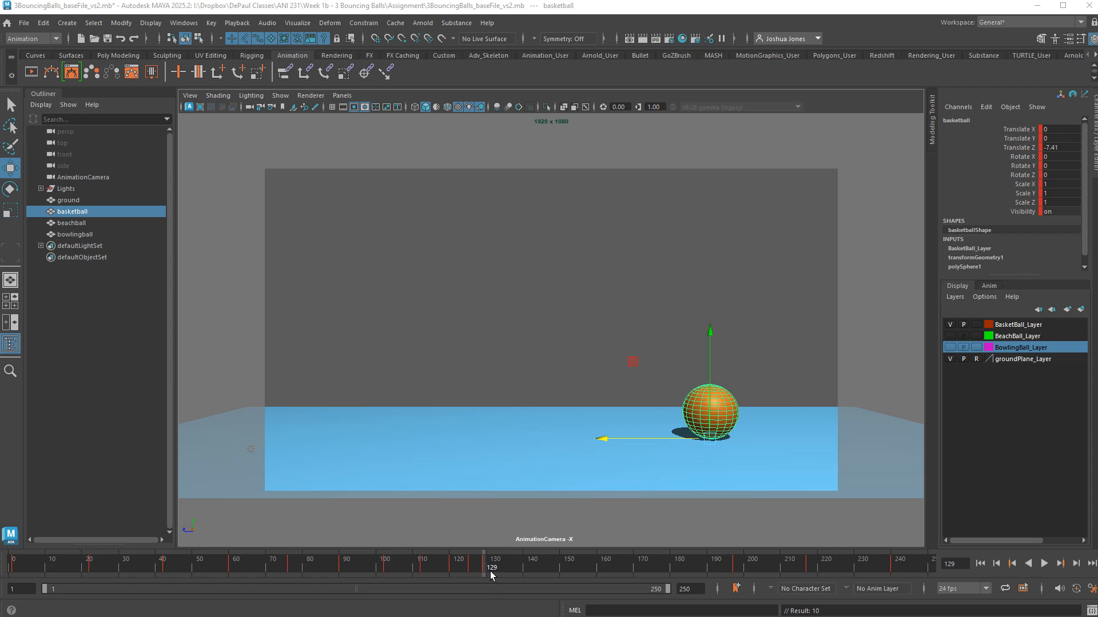
Step: Turn on automatic keyframing and raise the basketball to a Translate Y of about 3.29 at frame 10
left_click(55, 574)
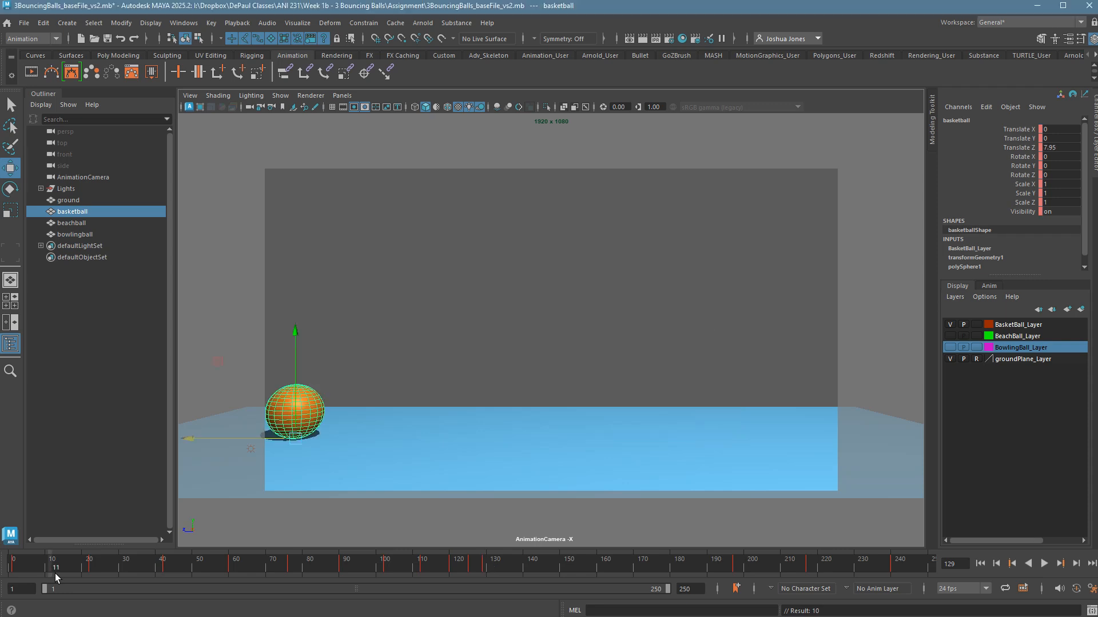
left_click_drag(29, 574, 53, 574)
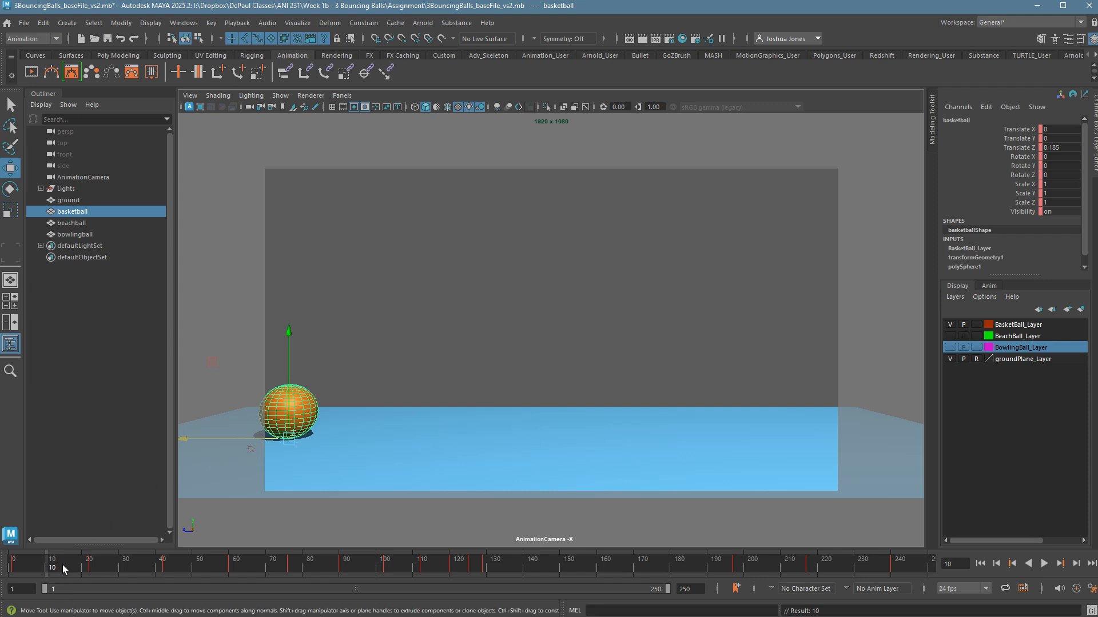
left_click_drag(304, 383, 303, 289)
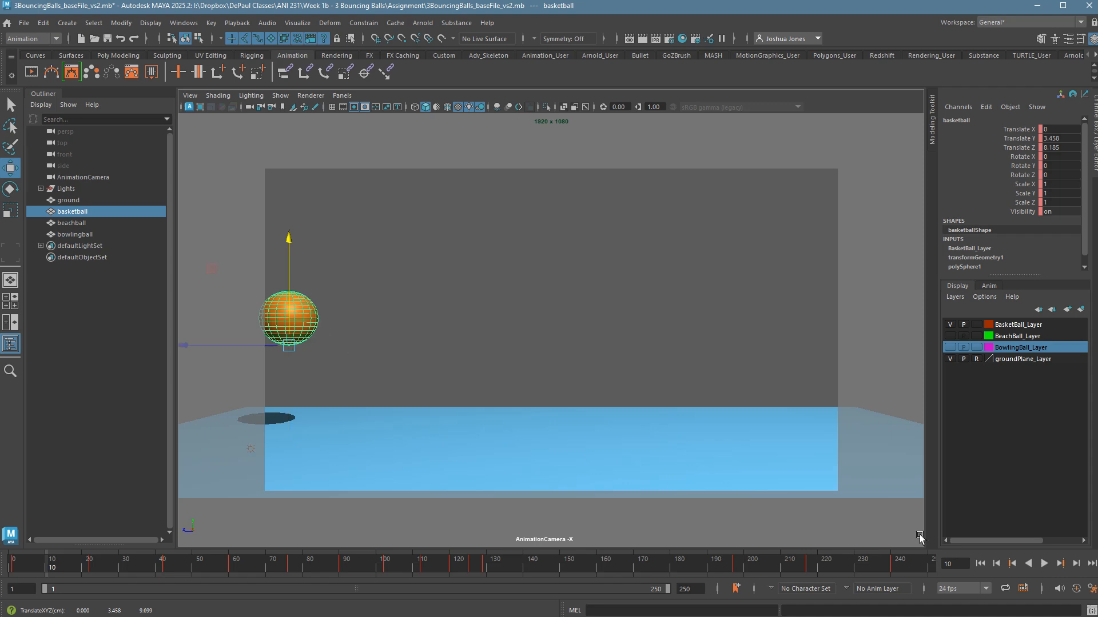
left_click(1078, 590)
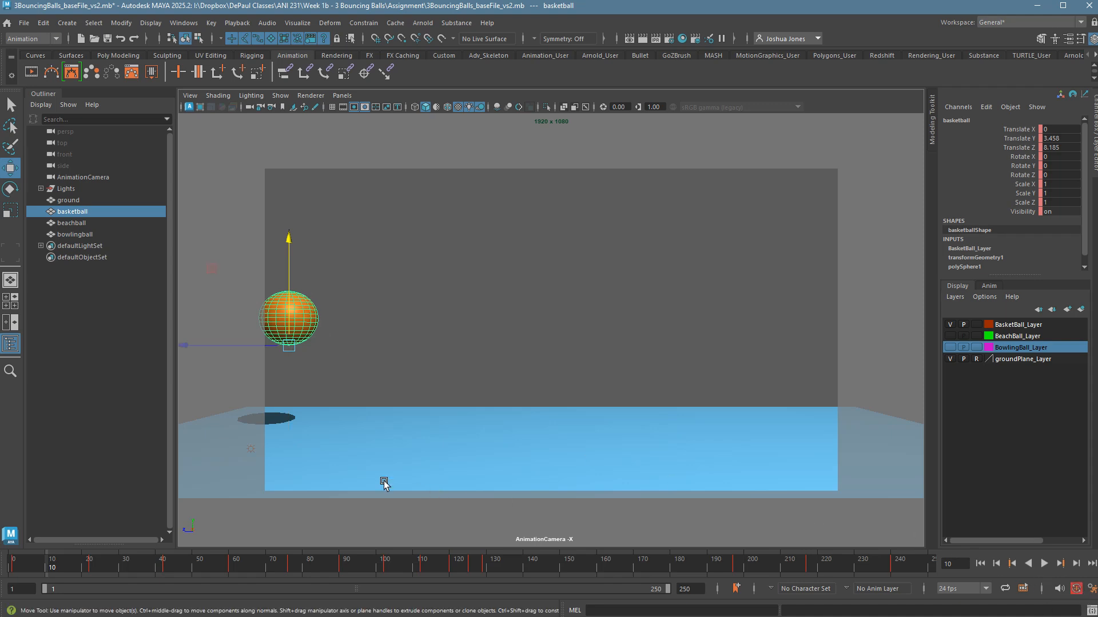
left_click_drag(302, 299, 301, 304)
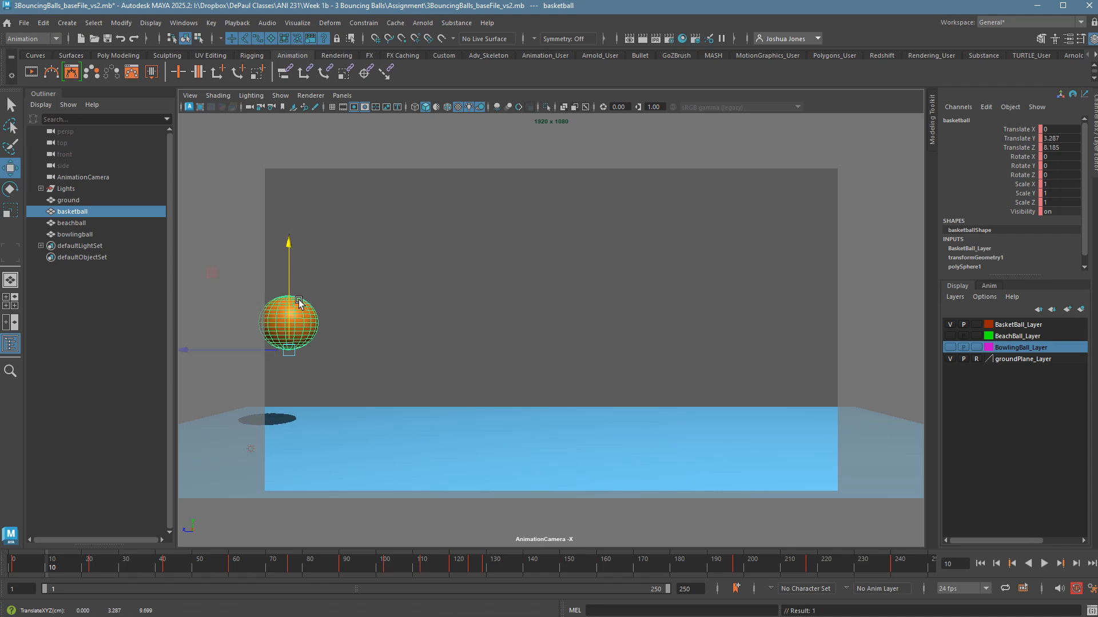
Step: Raise the basketball to a Translate Y of about 3.05 at frame 31 for the second bounce peak
key("alt+v")
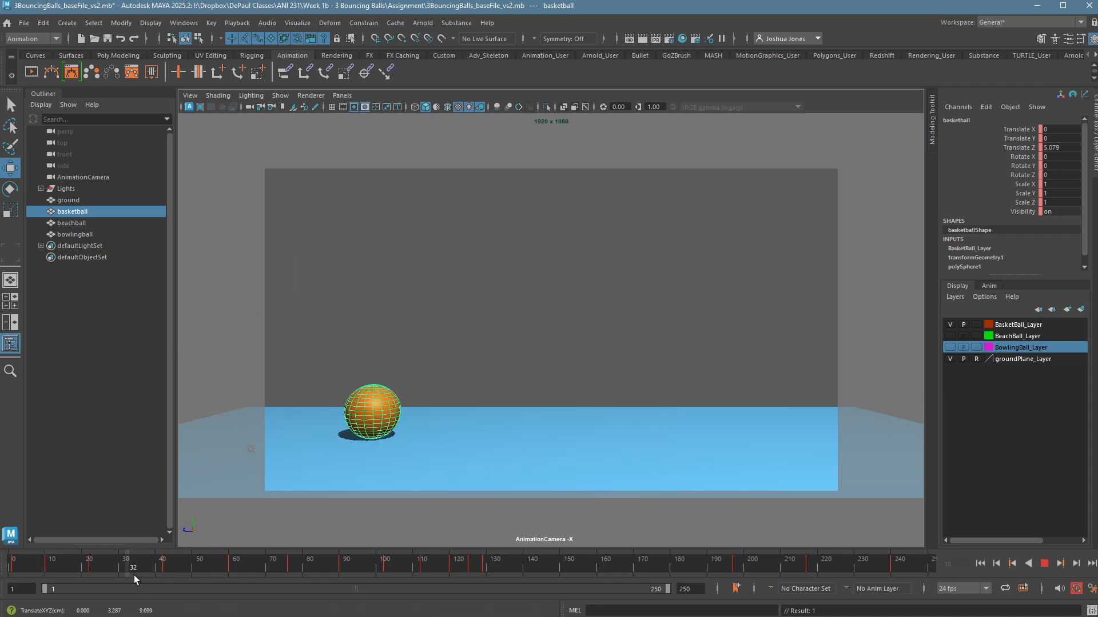
left_click_drag(132, 575, 129, 575)
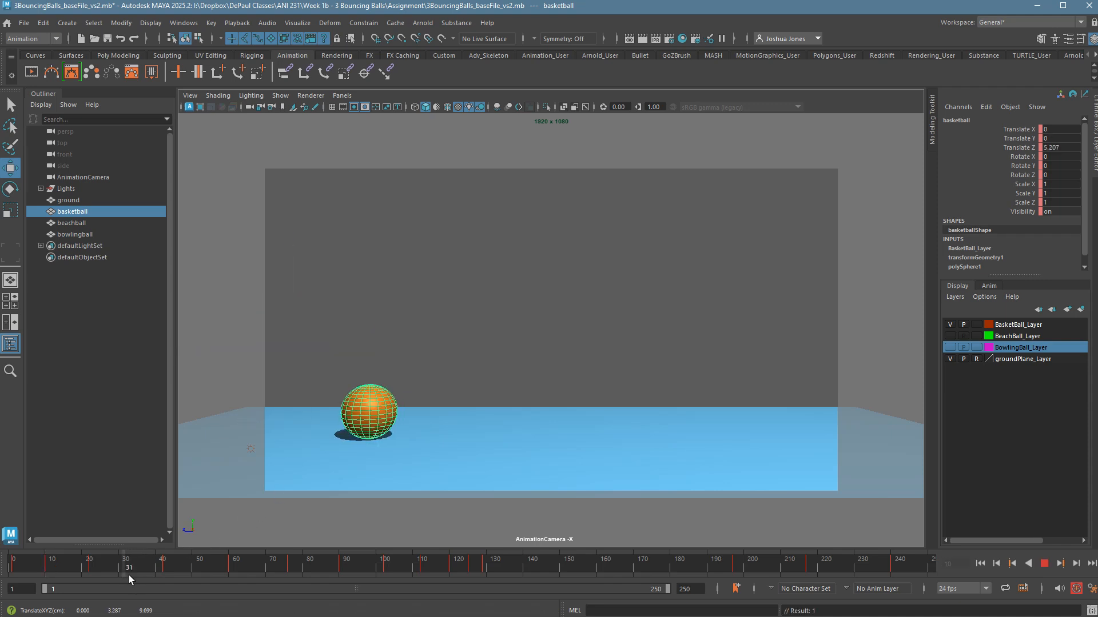
left_click_drag(381, 391, 381, 307)
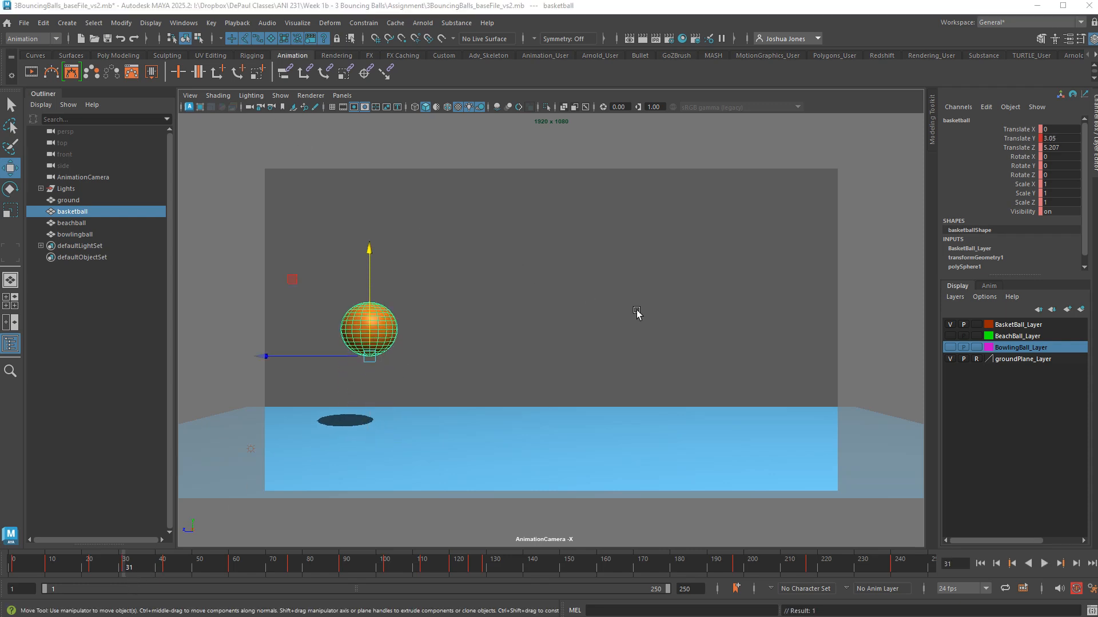
Step: Maximize the Graph Editor and isolate the basketball's Translate Y curve
key("space")
key("space")
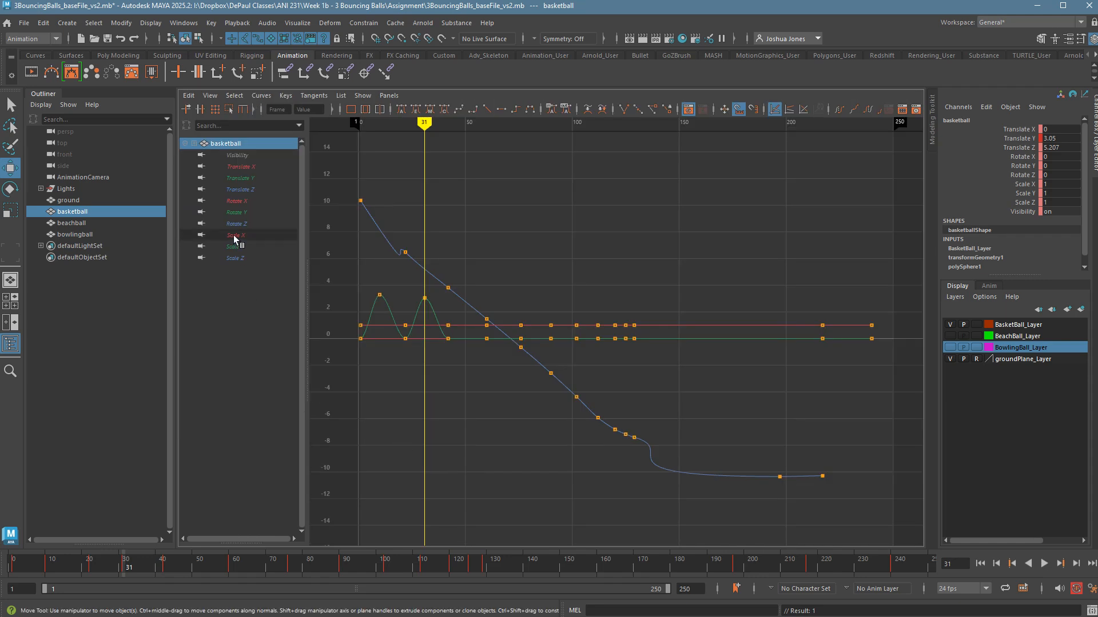
left_click(255, 179)
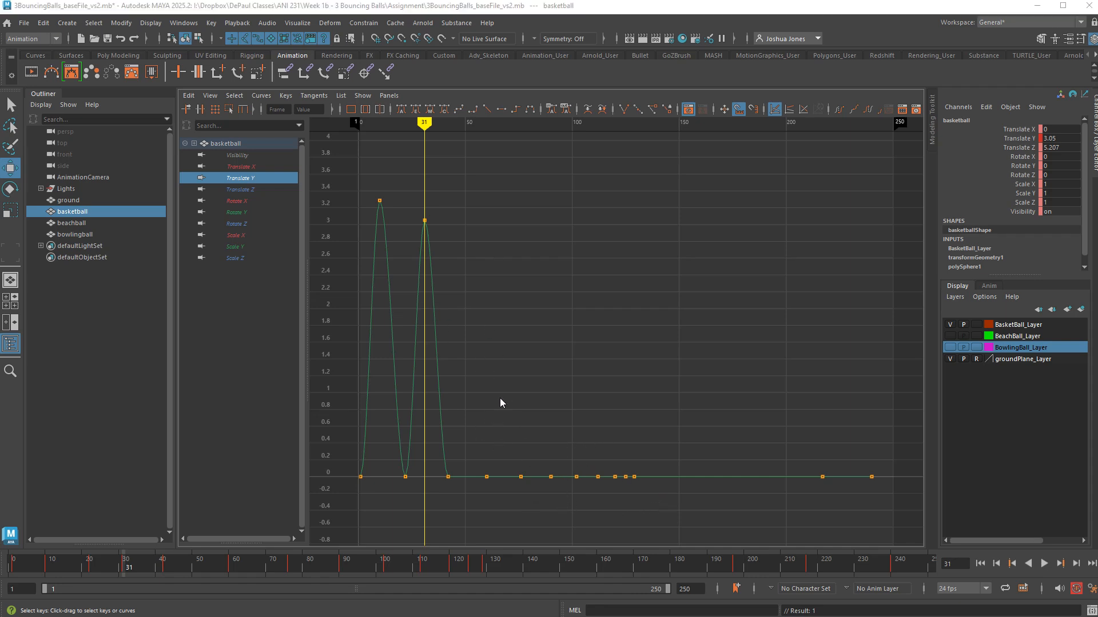
Step: Raise the basketball to a Translate Y of about 3.73 at frame 51 and key the third bounce peak
key("space")
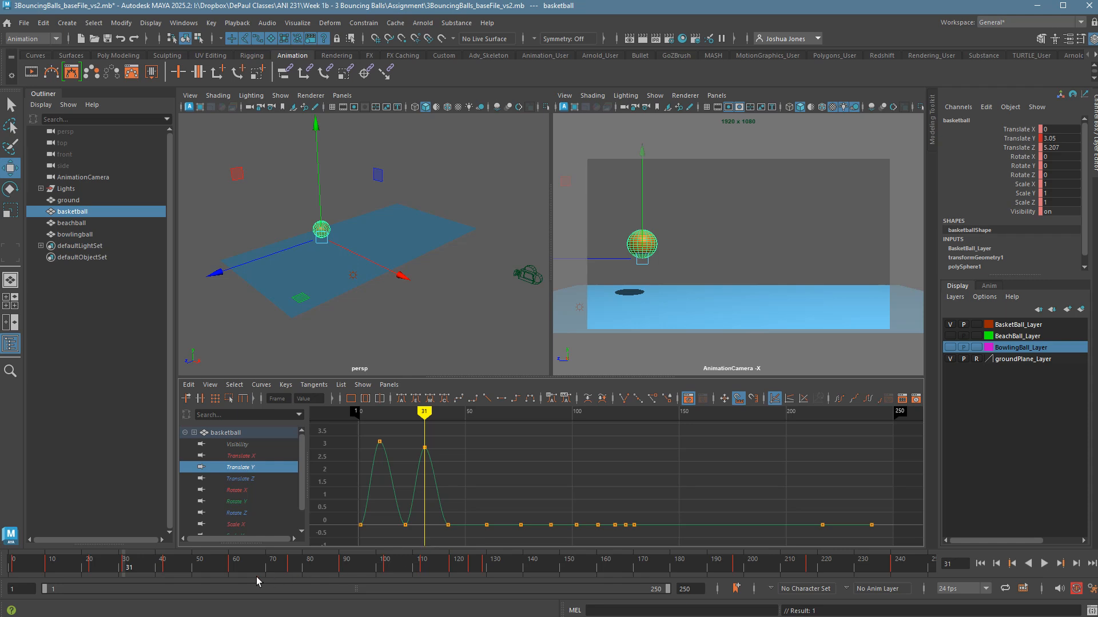
left_click(204, 574)
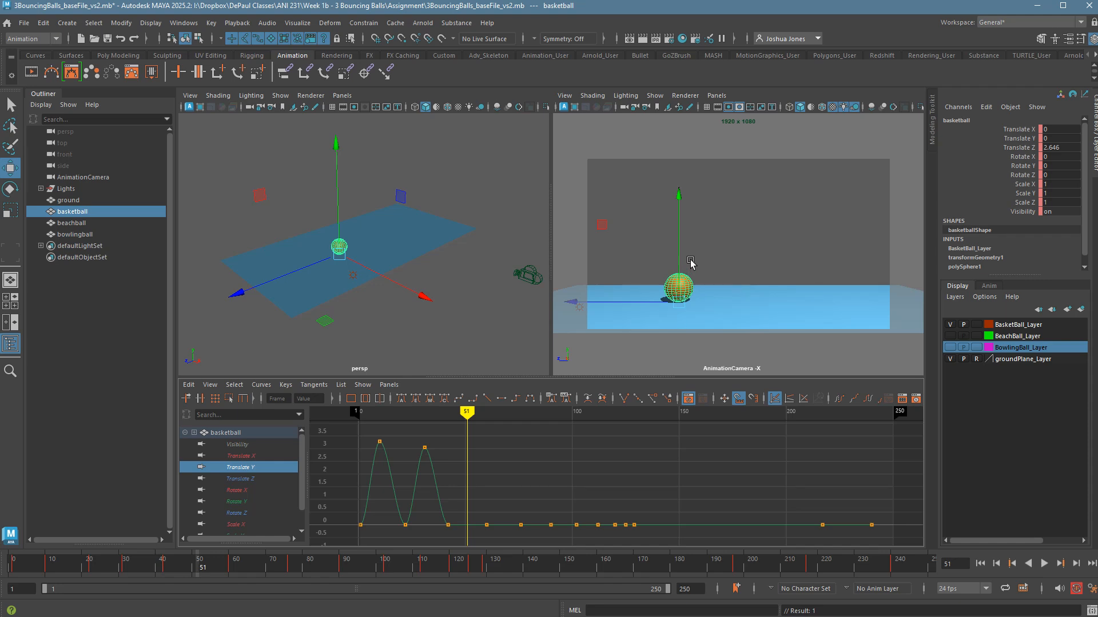
left_click_drag(693, 269, 690, 207)
key("s")
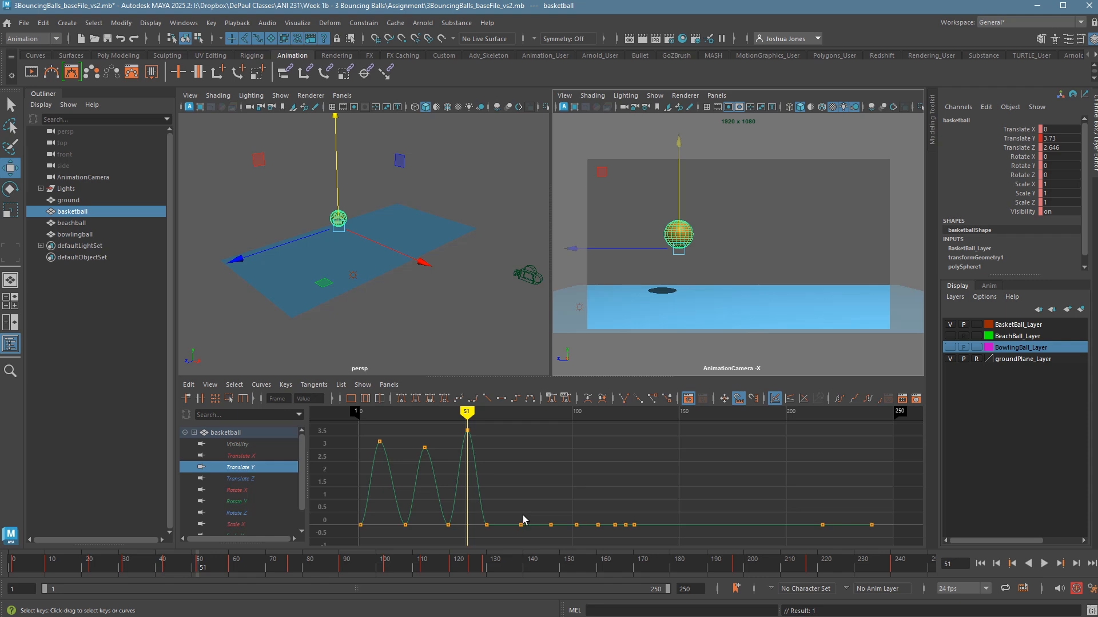
Step: Enlarge the Graph Editor and frame the zero-height Translate Y keys from frame 76 to 129
key("space")
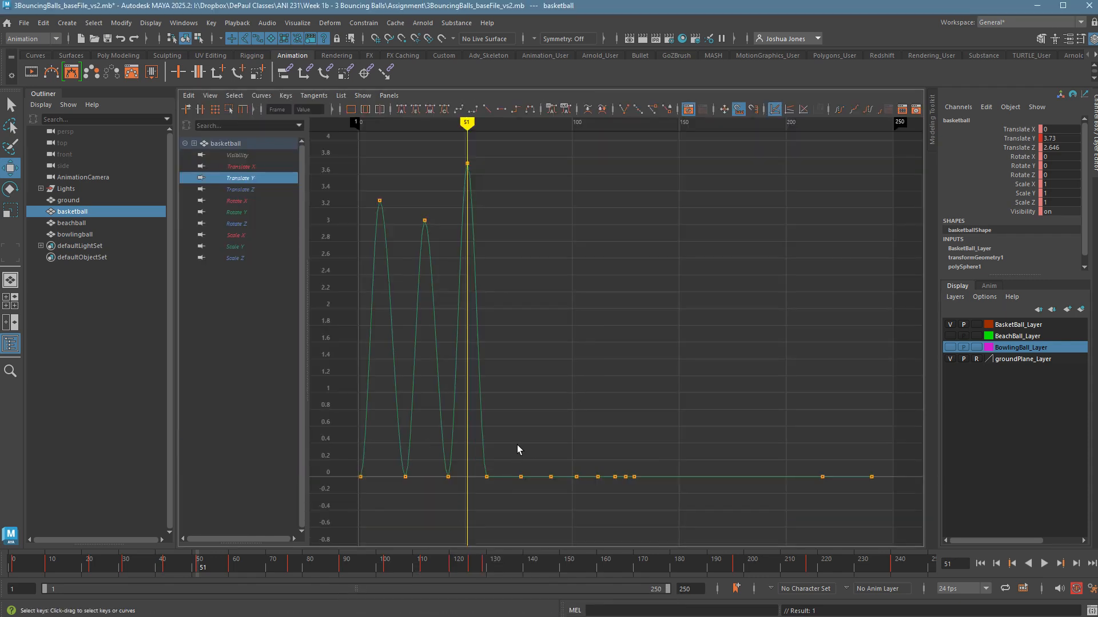
left_click_drag(509, 448, 688, 516)
key("f")
middle_click_drag(478, 391, 593, 456, "alt")
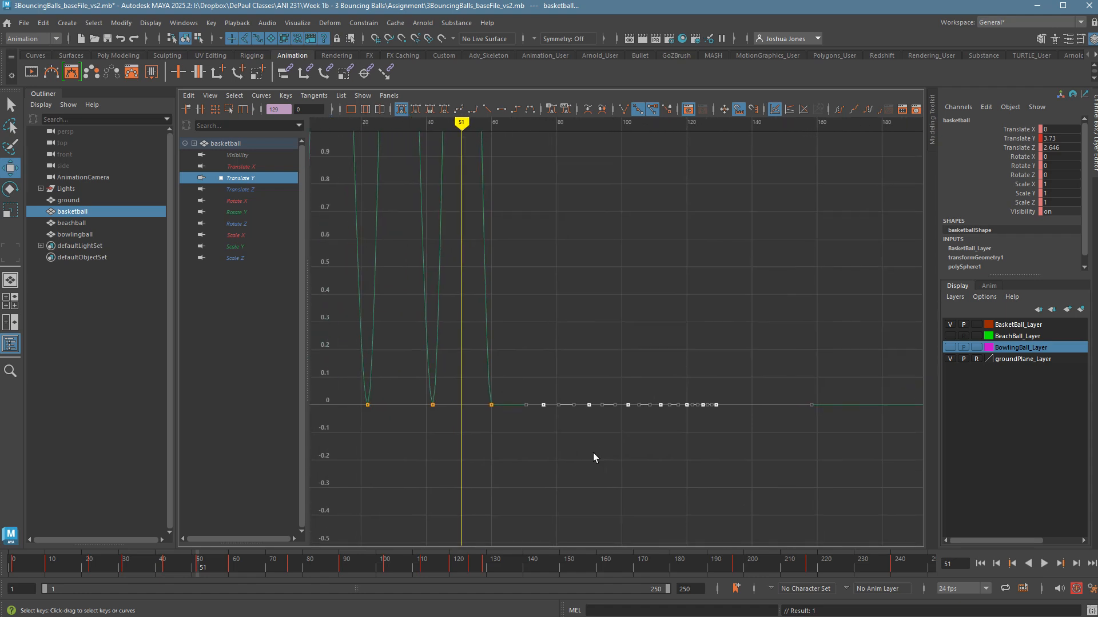
left_click(520, 403)
left_click_drag(509, 380, 710, 434)
key("f")
left_click(683, 451)
scroll(683, 456, "down", 5)
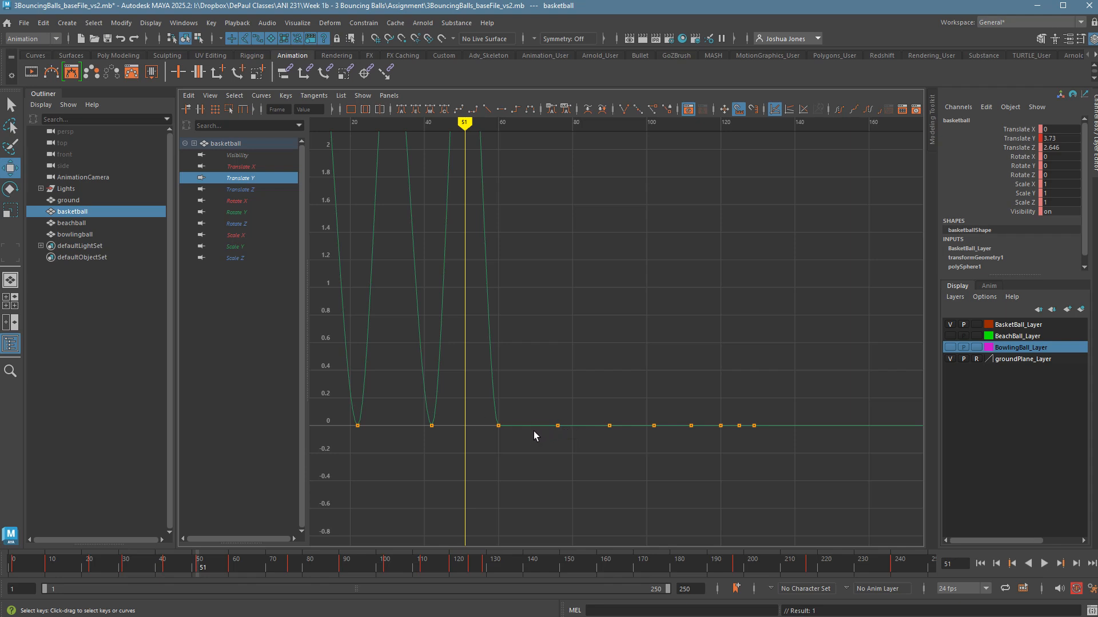
Step: Key the basketball at frames 68, 83 and 96, between its ground contacts
key("k")
mouse_move(537, 434)
middle_mouse_down()
mouse_move(478, 434)
mouse_move(558, 456)
mouse_move(550, 446)
middle_mouse_up()
mouse_move(558, 128)
middle_mouse_down()
mouse_move(480, 147)
mouse_move(536, 157)
middle_mouse_up()
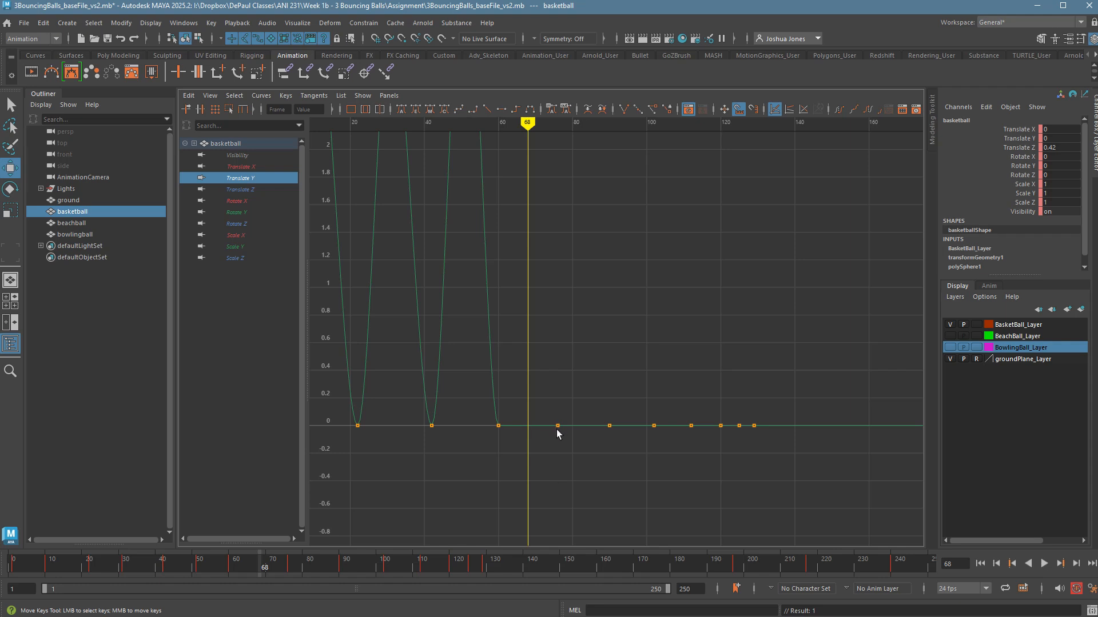
key("s")
key("k")
middle_click(584, 431)
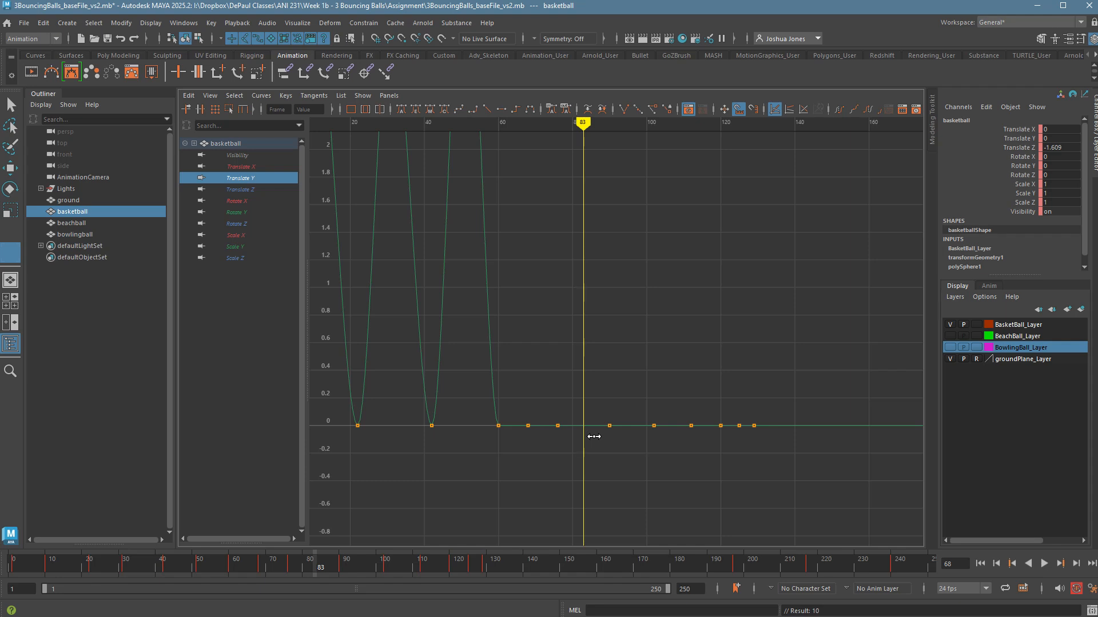
key("s")
middle_click(633, 438)
key("s")
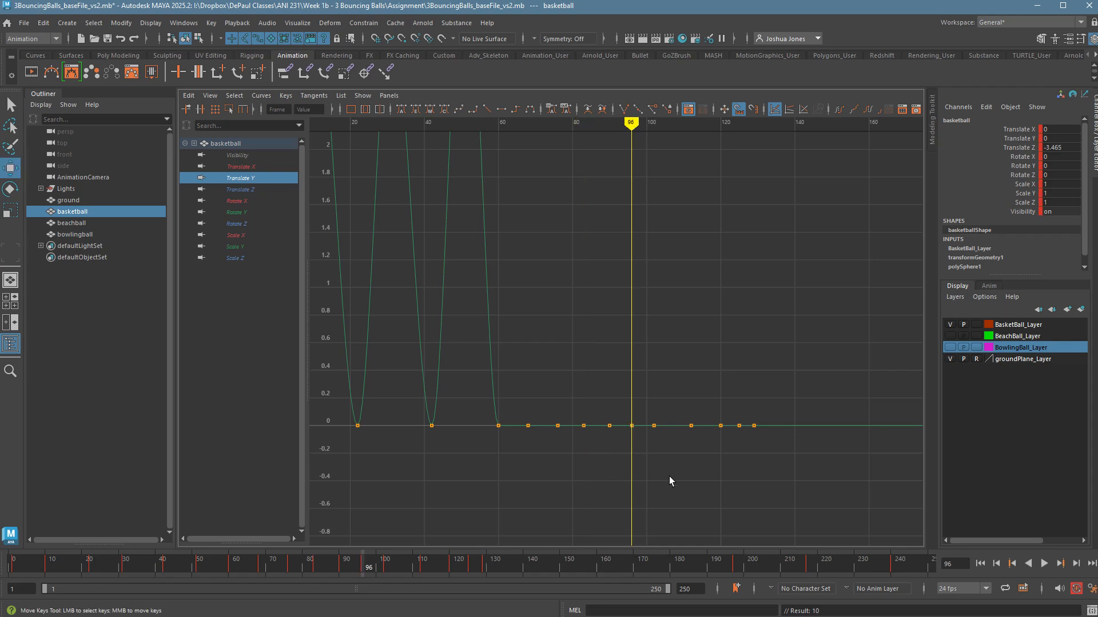
Step: Key the basketball at frames 107 and 116 for the next two in-between bounce positions
middle_click(680, 437)
key("s")
middle_click(706, 442)
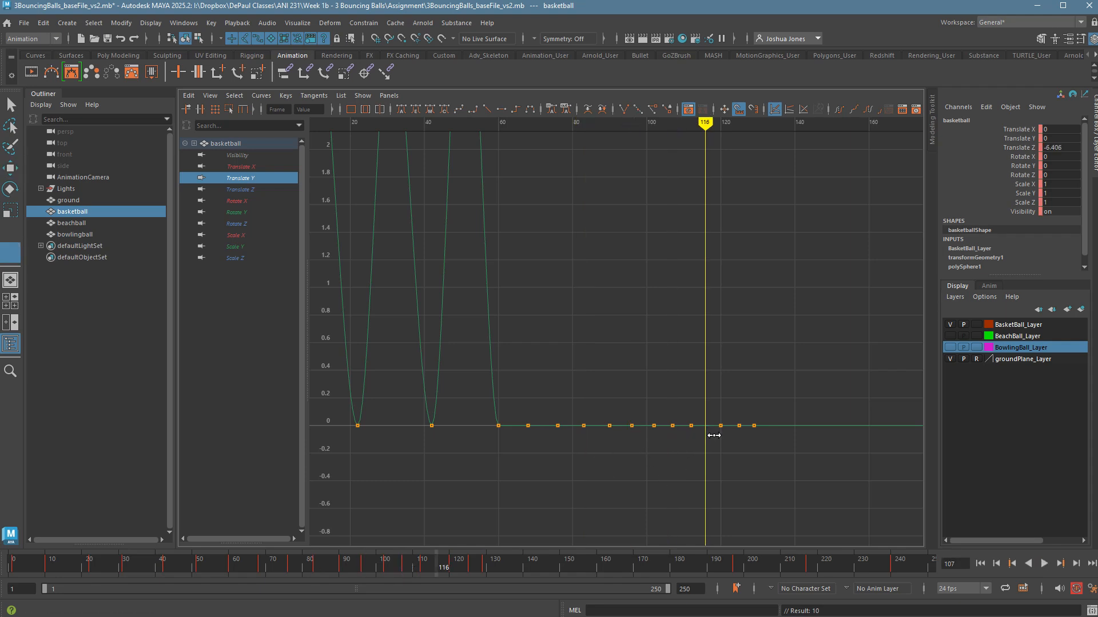
key("s")
Step: Key the basketball at frames 127 and 122, between its last three ground contacts
middle_click_drag(734, 434, 739, 436)
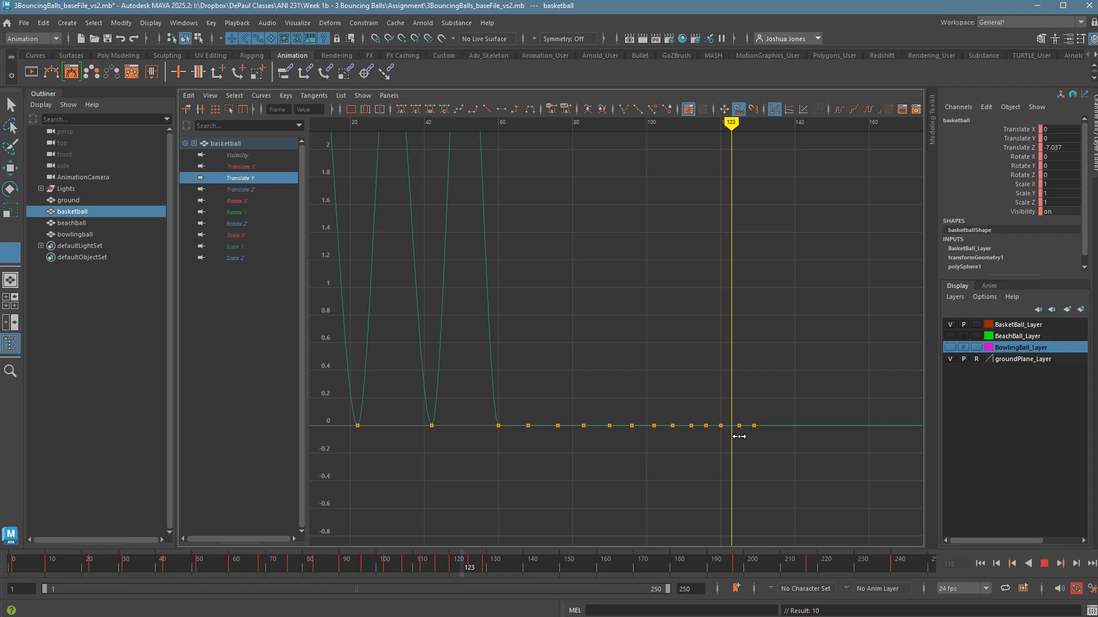
key("w")
left_click_drag(705, 402, 826, 455)
key("f")
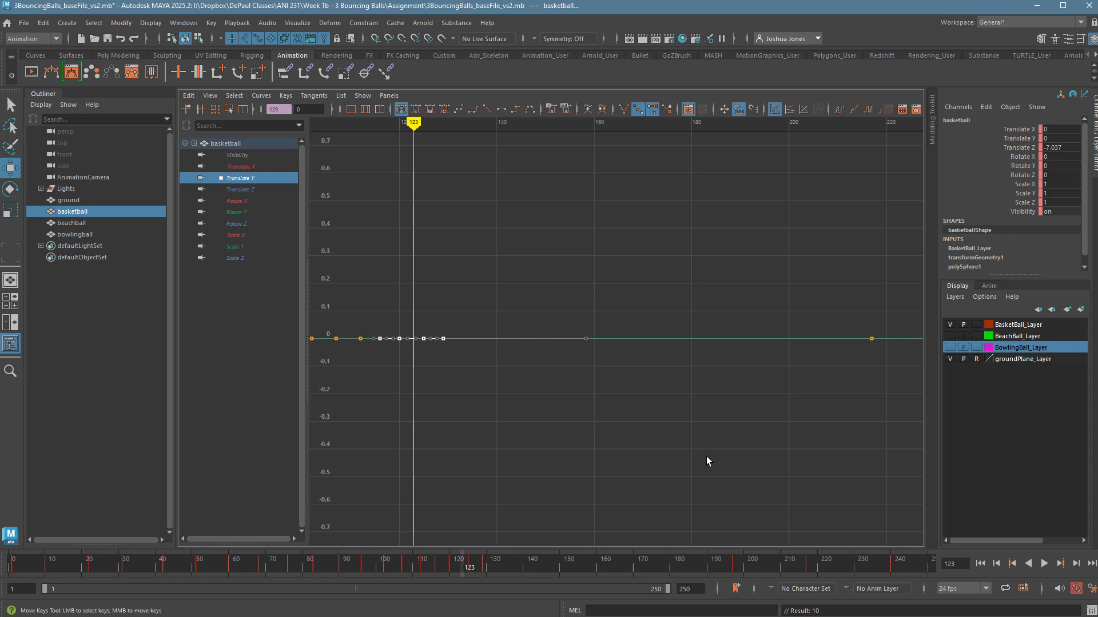
left_click(502, 414)
left_click_drag(434, 356, 439, 374)
key("f")
left_click(786, 427)
scroll(743, 406, "down", 5)
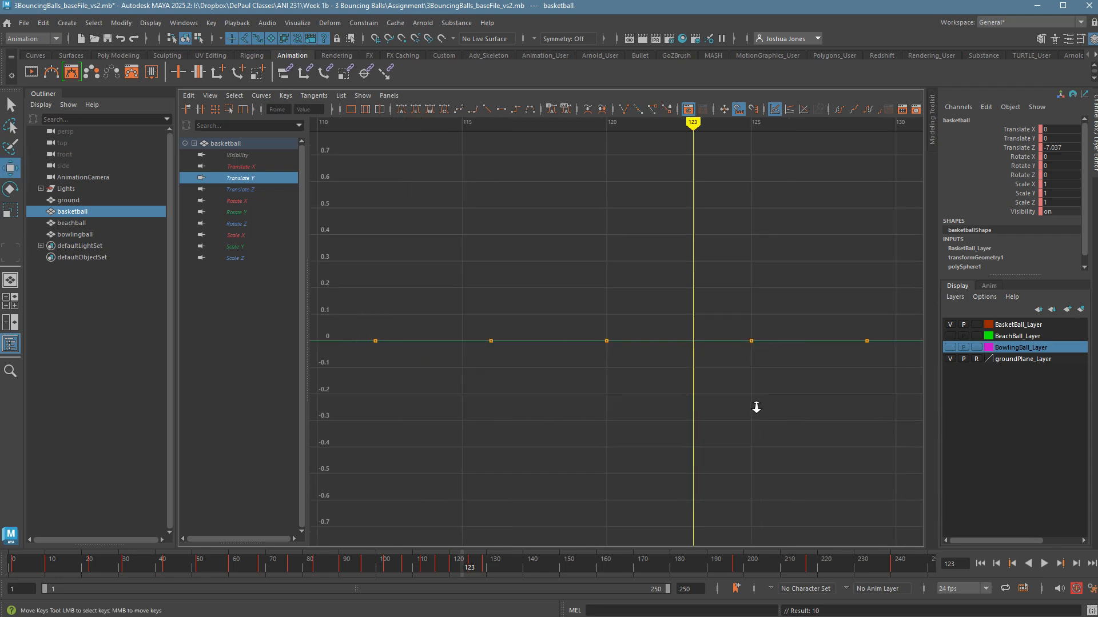
middle_click_drag(710, 425, 709, 426, "alt")
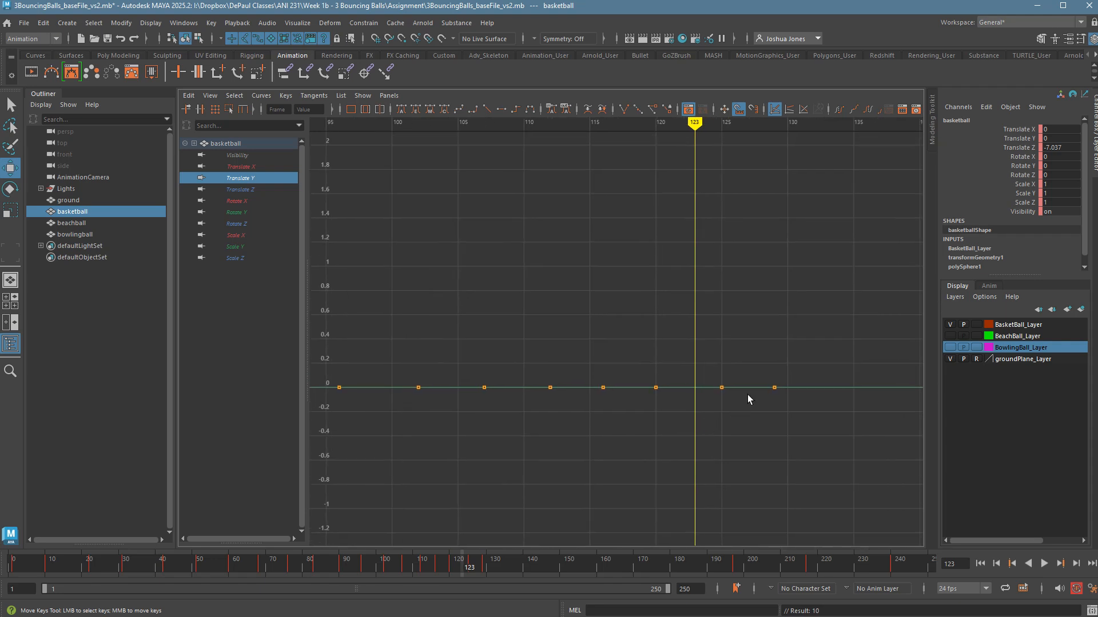
left_click(747, 399)
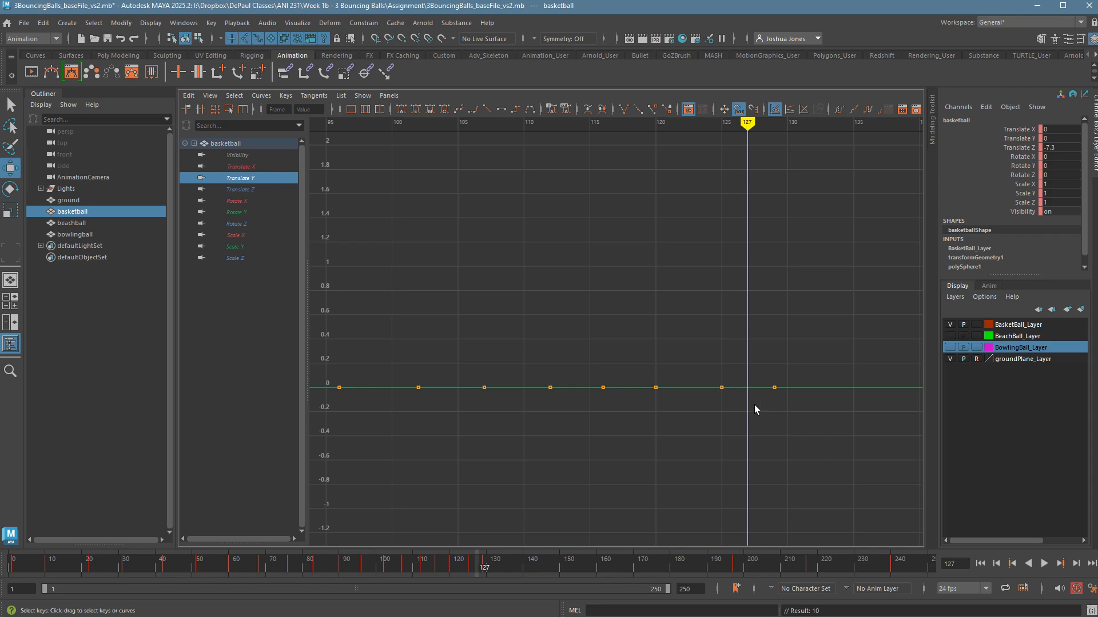
key("s")
left_click_drag(697, 405, 698, 400)
key("s")
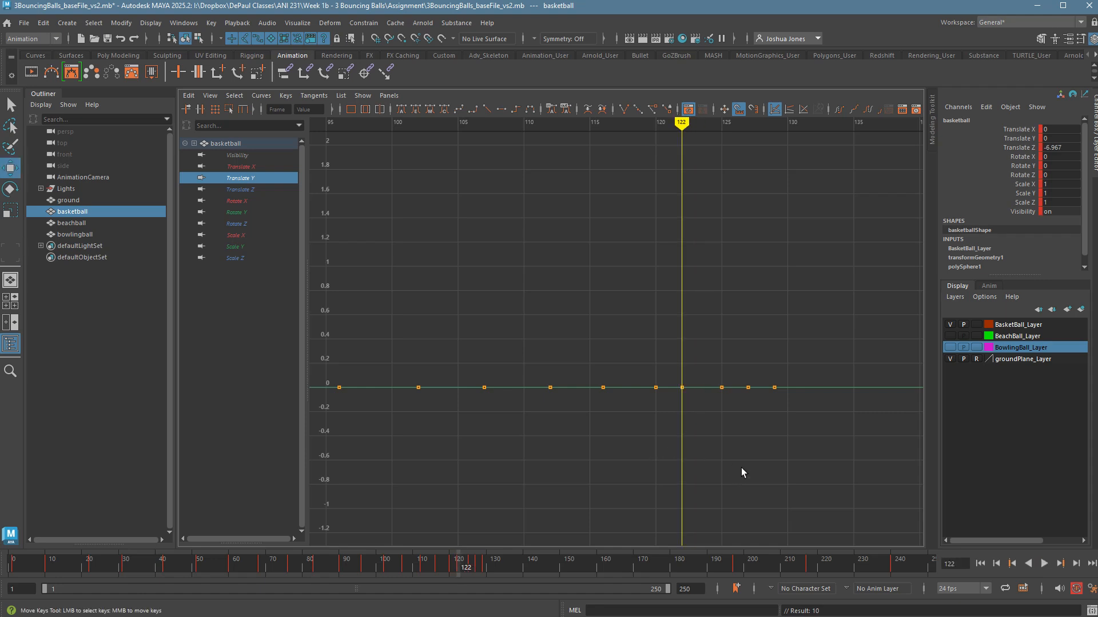
Step: Raise the in-between Translate Y keys from frame 68 to 127 together to about 1.74 to form the remaining bounce peaks
scroll(756, 457, "down", 5)
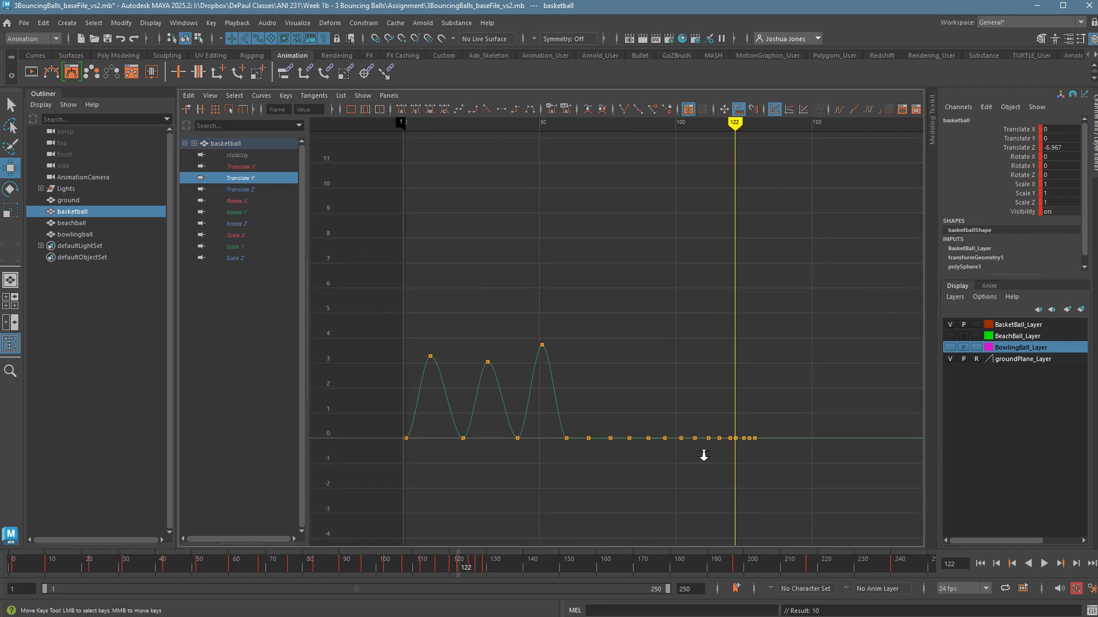
scroll(709, 456, "up", 1)
left_click(564, 436)
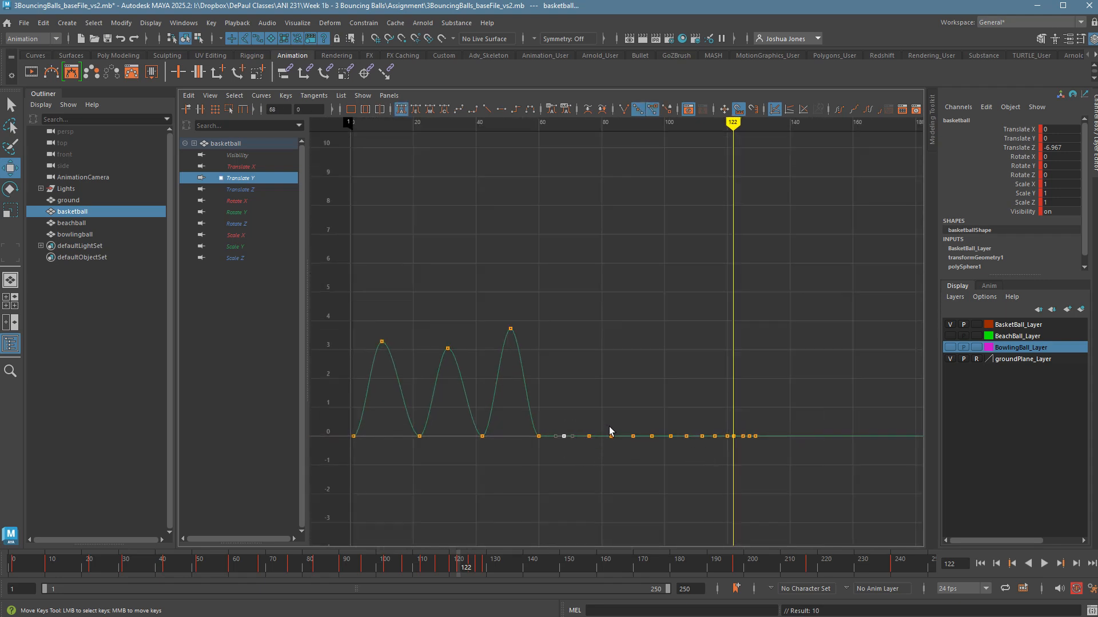
left_click_drag(602, 424, 618, 446, "shift")
left_click(651, 437, "shift")
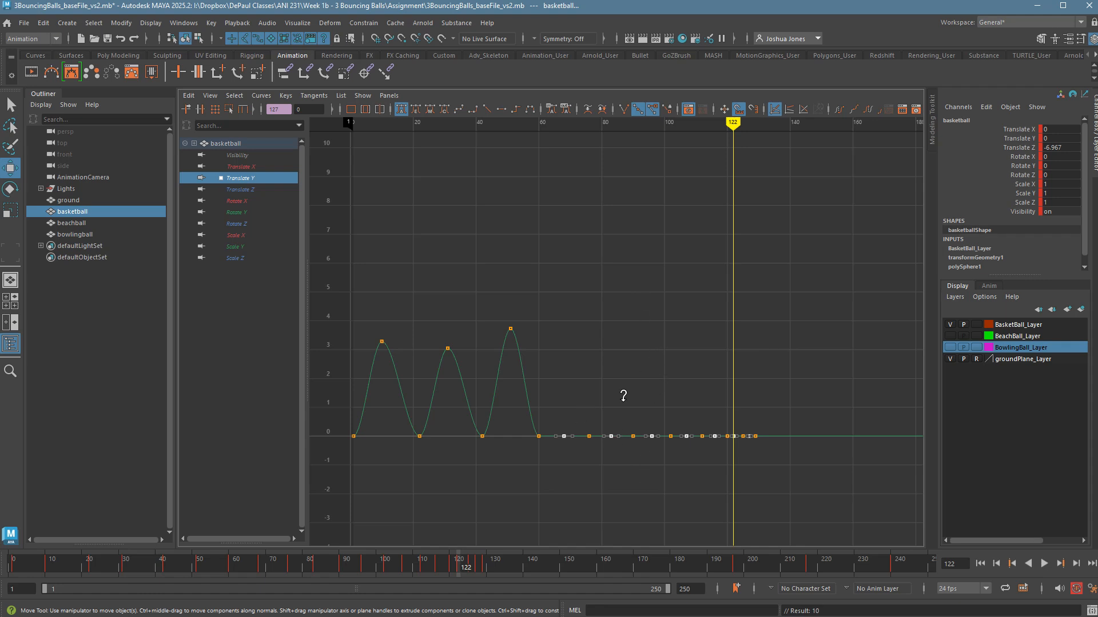
middle_click_drag(623, 395, 619, 336, "shift")
left_click(618, 335)
Step: Play the bouncing animation from frame 1 in the enlarged AnimationCamera view to check the bounces
key("space")
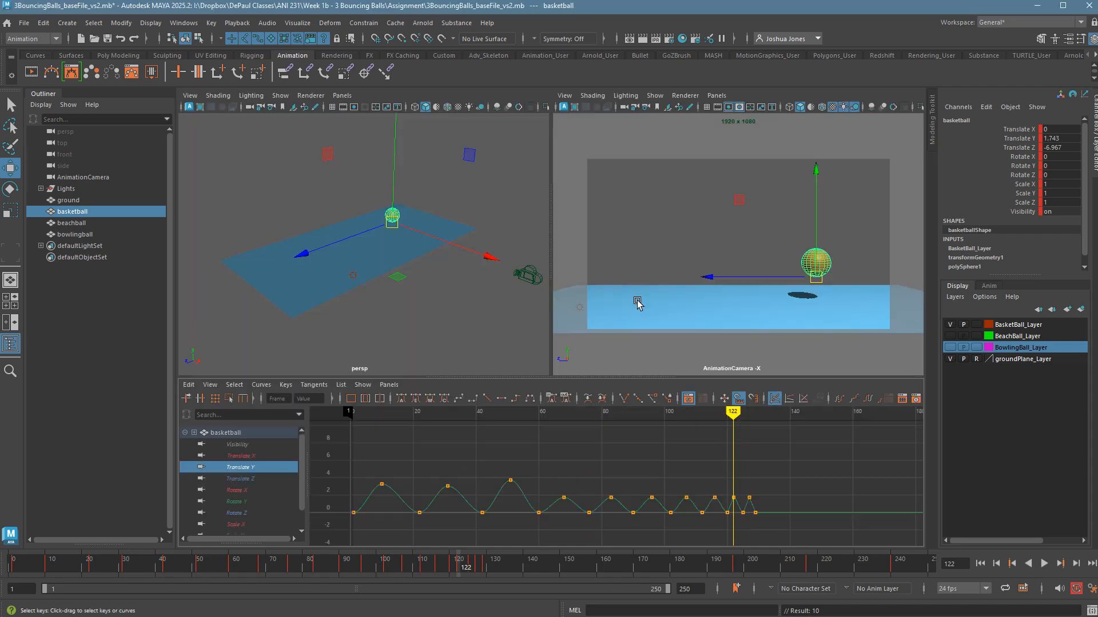
key("space")
left_click(784, 397)
left_click(980, 564)
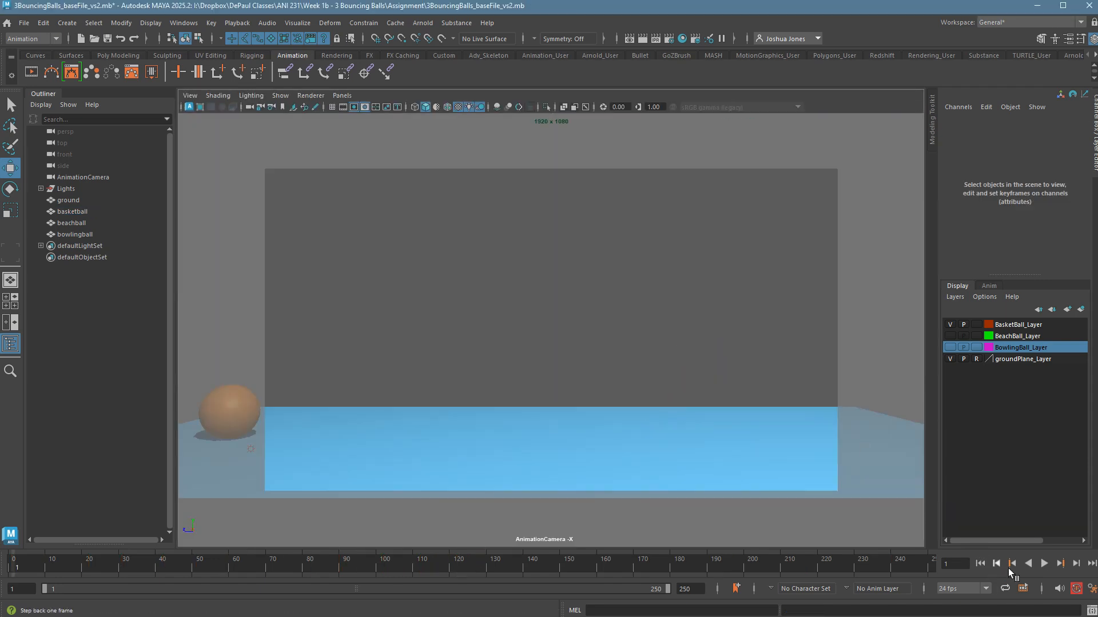
left_click(1047, 567)
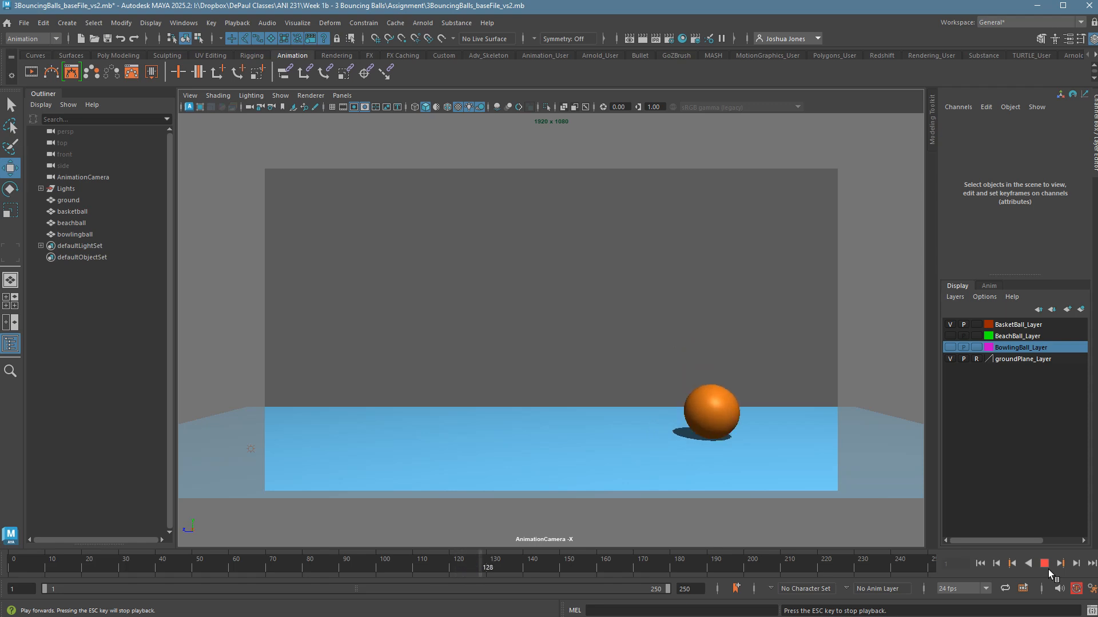
left_click(1051, 569)
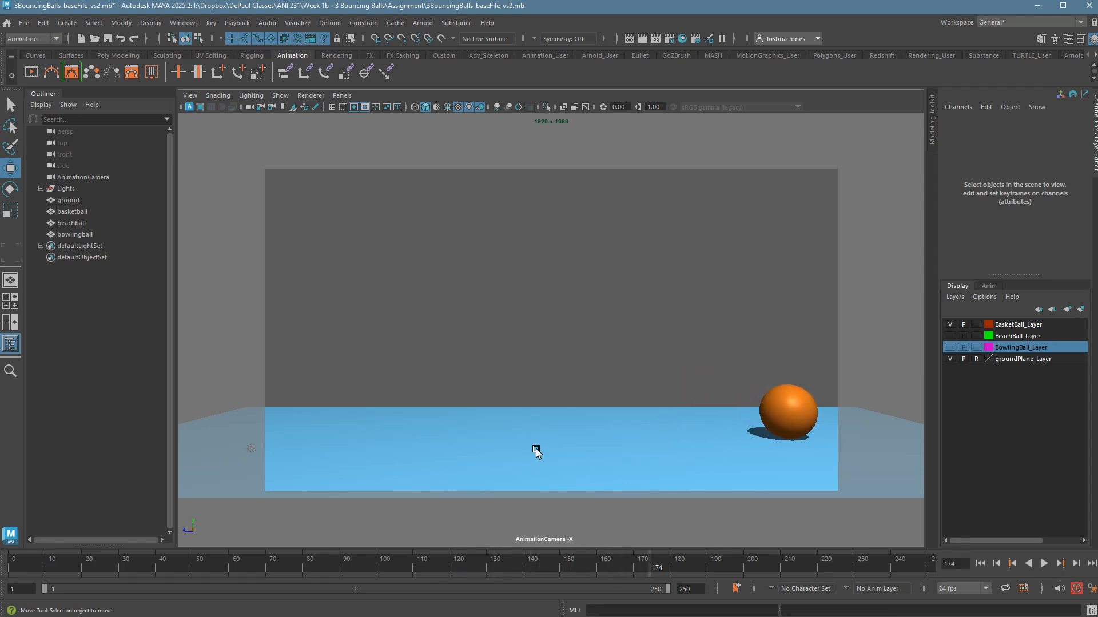
Step: Select the basketball at frame 24 and isolate its Translate Z curve in the maximized Graph Editor
mouse_move(99, 569)
left_mouse_down()
mouse_move(13, 569)
mouse_move(117, 581)
mouse_move(80, 586)
mouse_move(103, 585)
left_mouse_up()
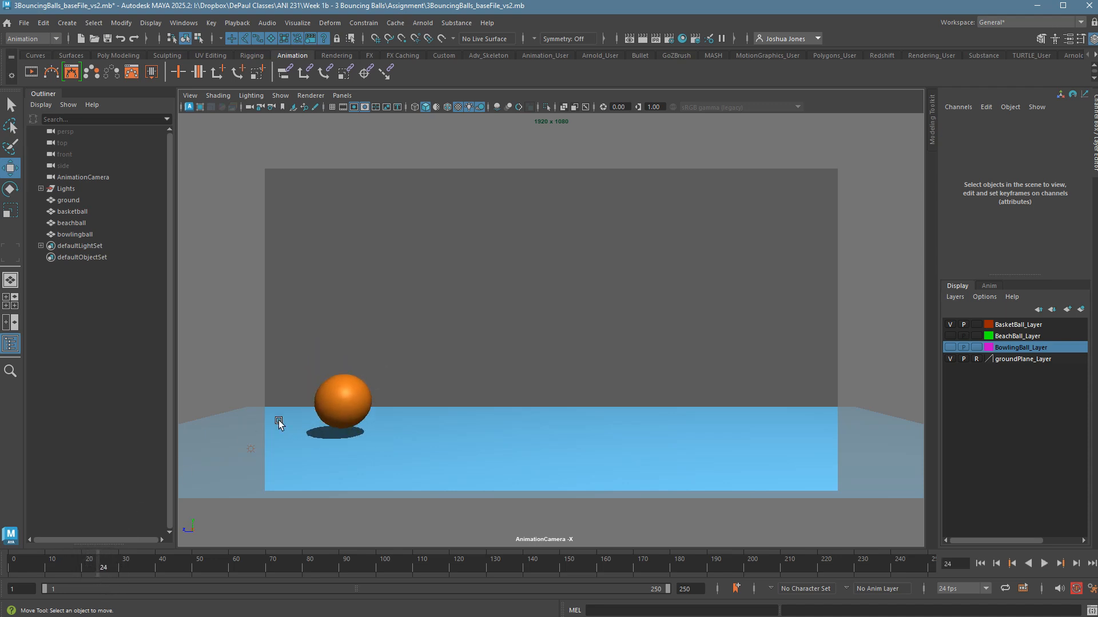
left_click(345, 396)
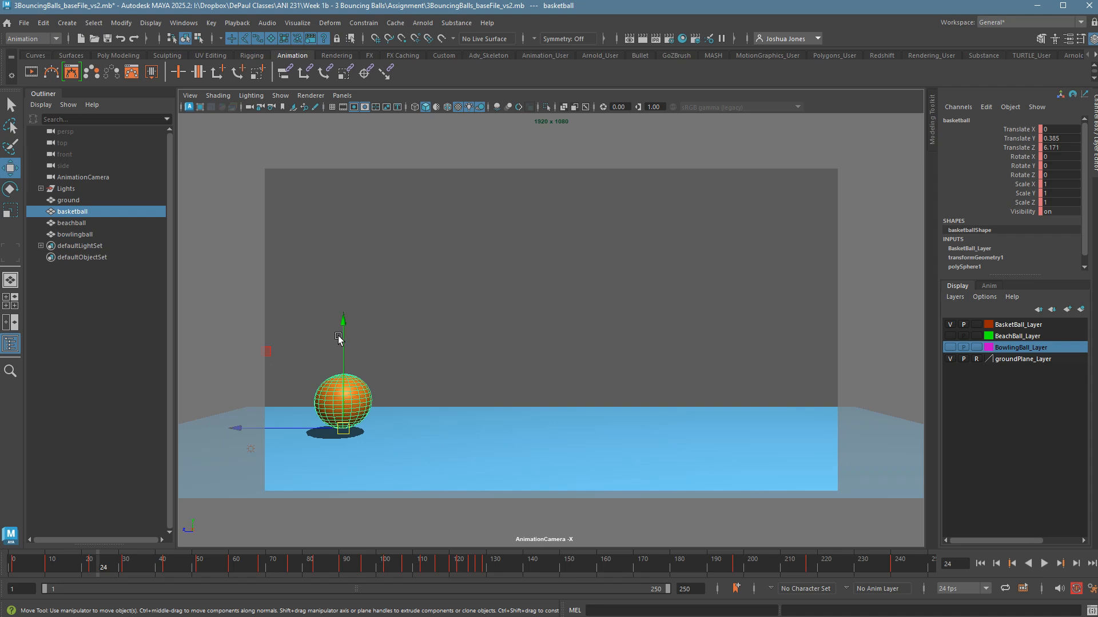
key("space")
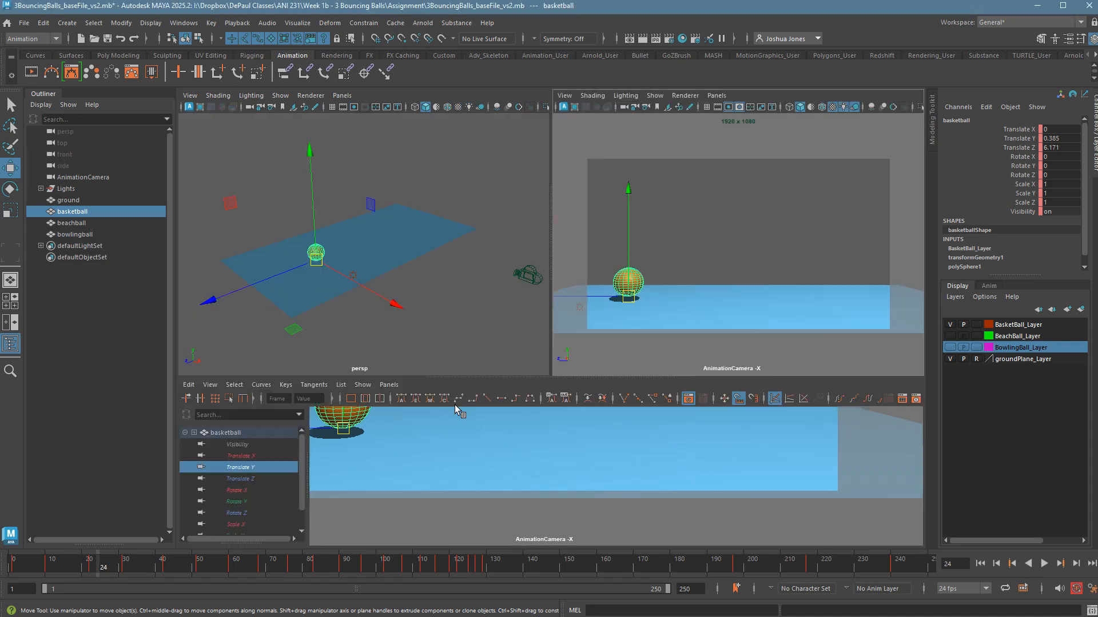
left_click(252, 479)
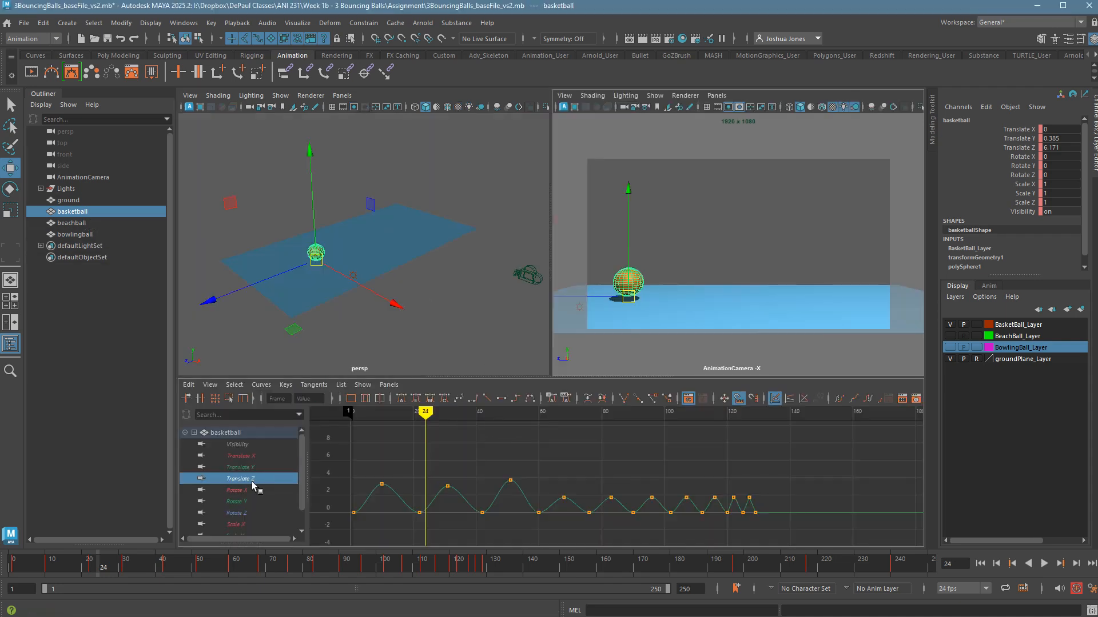
key("space")
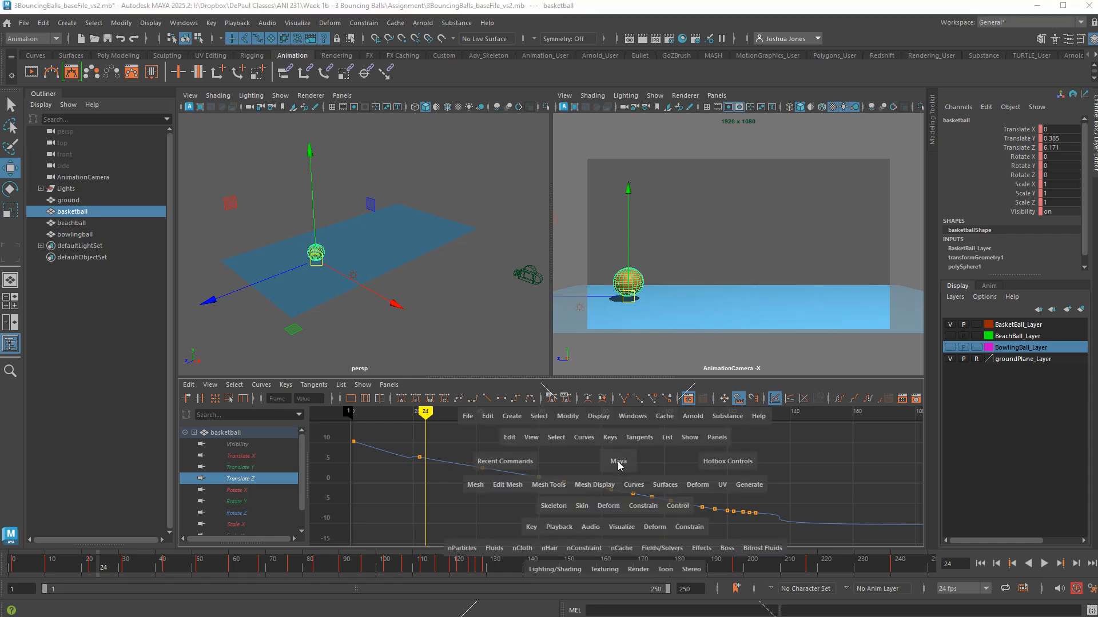
Step: Delete all of the basketball's Translate Z keys between the first key at frame 1 and the last at frame 217
middle_click_drag(429, 323, 492, 404, "alt")
right_click_drag(492, 404, 475, 342, "alt")
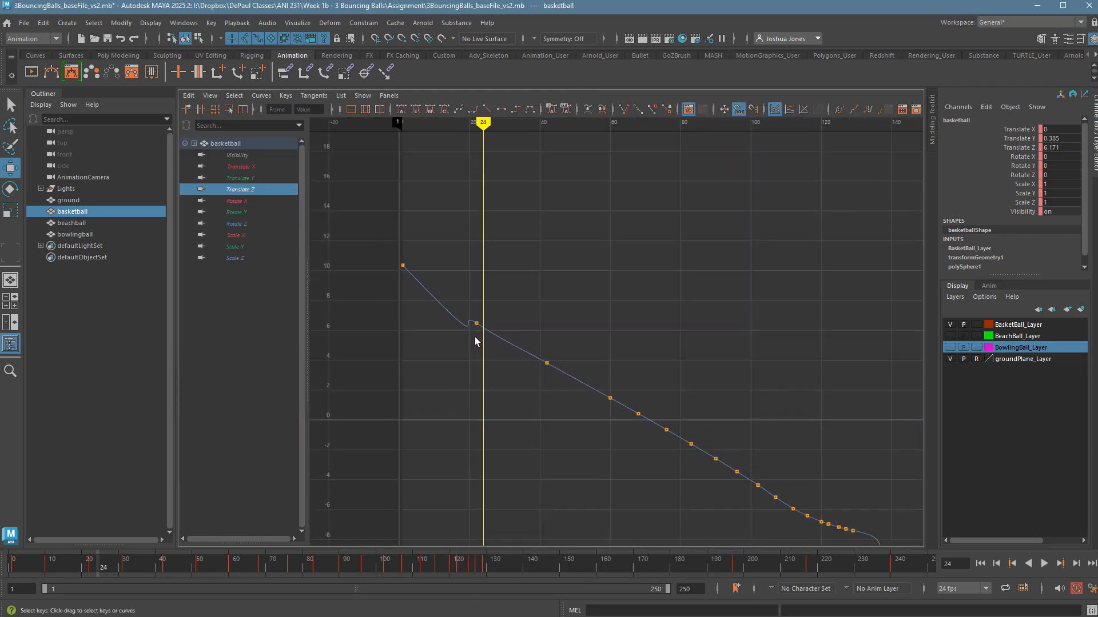
middle_click_drag(750, 437, 578, 337, "alt")
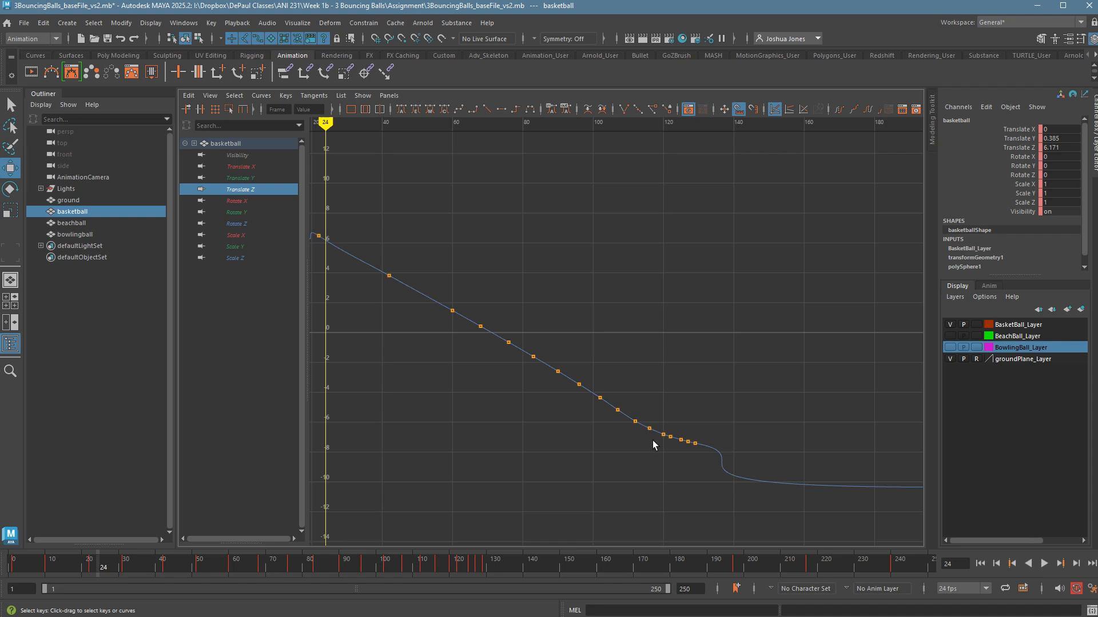
middle_click_drag(654, 446, 808, 520, "alt")
right_click_drag(808, 520, 695, 420, "alt")
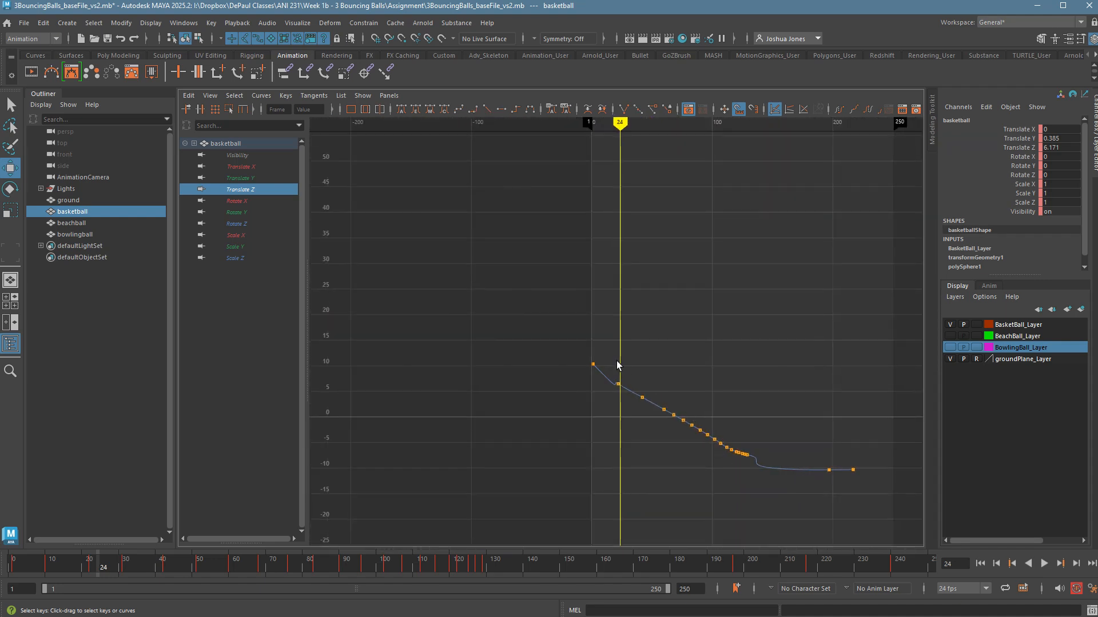
left_click_drag(611, 358, 835, 528)
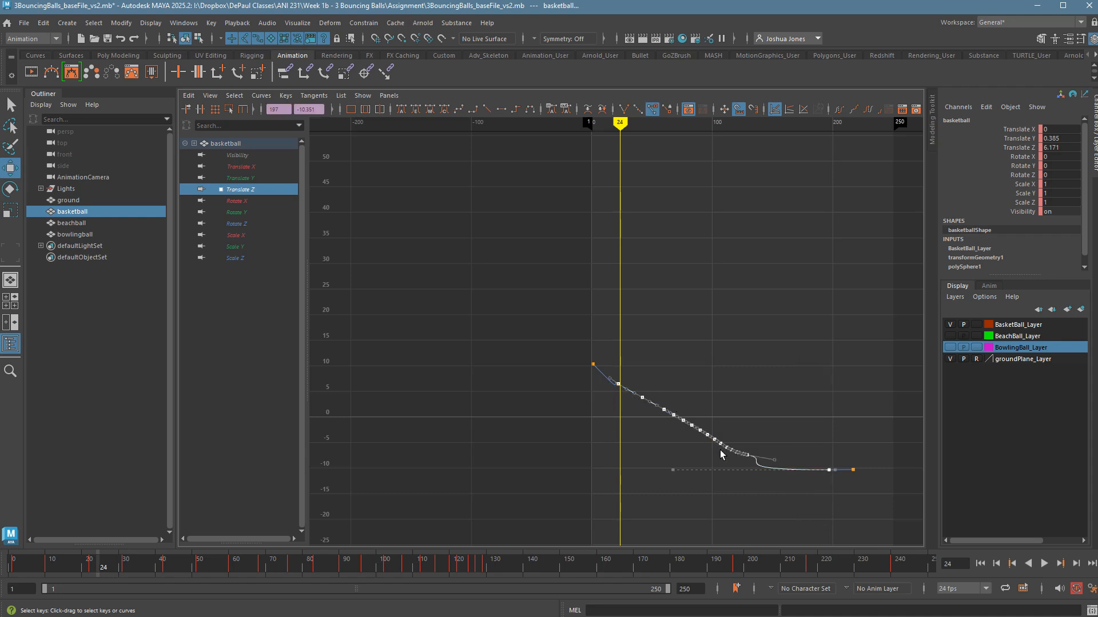
key("Delete")
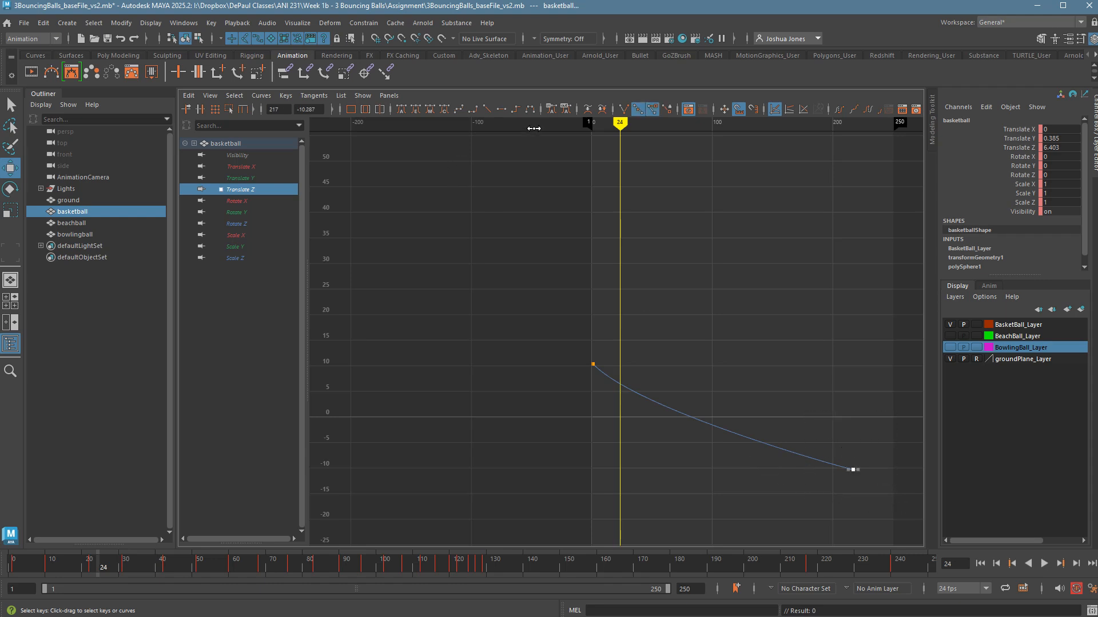
Step: Give the last Translate Z key a flat tangent and extend its incoming handle about 47 frames earlier
left_click(500, 109)
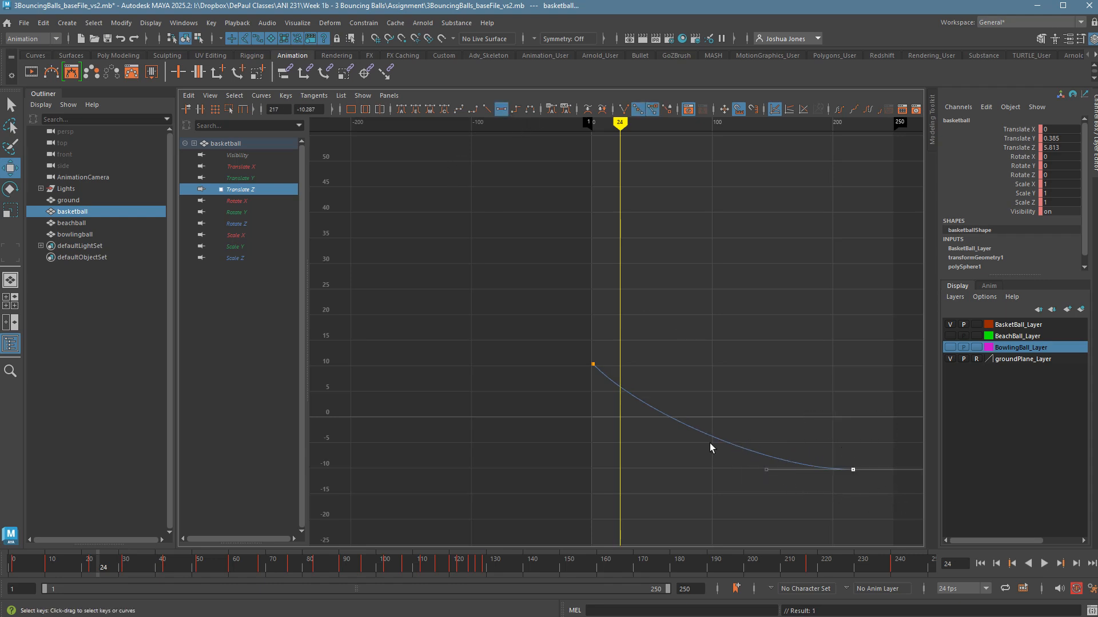
left_click_drag(711, 447, 778, 512)
middle_click_drag(777, 513, 729, 515, "shift")
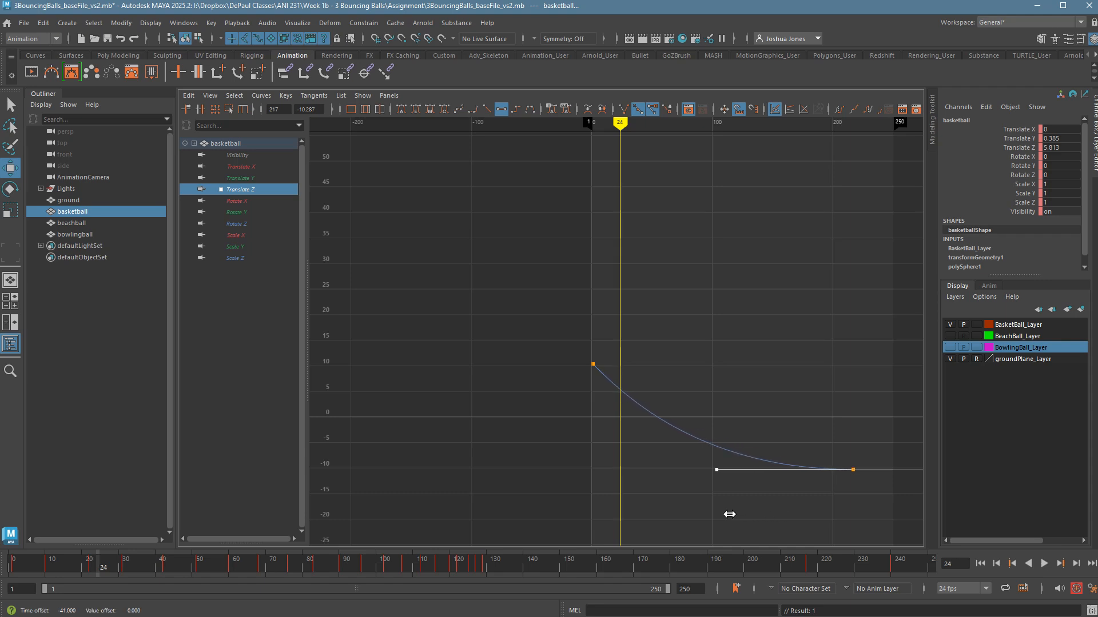
Step: Move the first Translate Z key's outgoing handle about 4 frames later and 1.4 higher to smooth the curve
left_click_drag(566, 306, 691, 417)
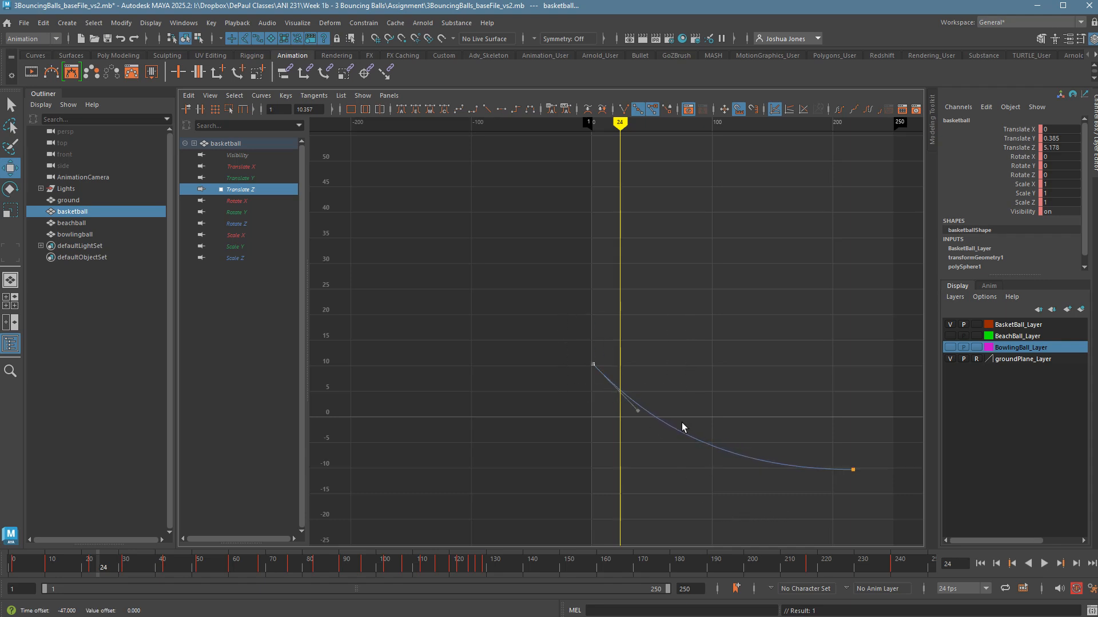
left_click_drag(621, 427, 646, 407)
middle_click_drag(669, 414, 677, 406)
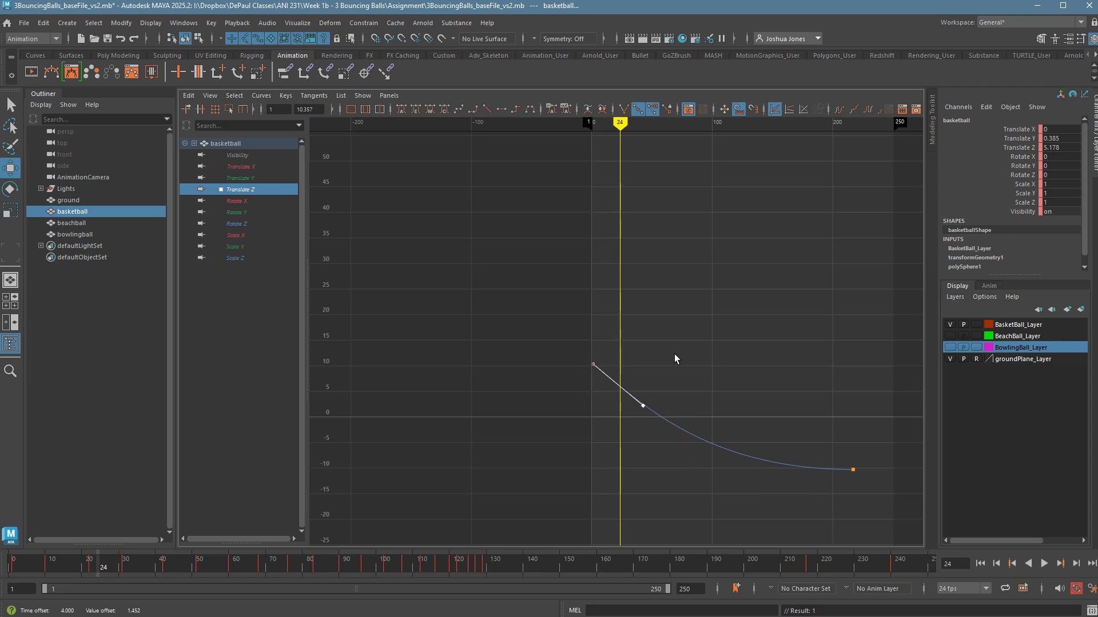
Step: Play the animation in the enlarged AnimationCamera view to check the smoothed horizontal travel
key("space")
key("space")
left_click(709, 319)
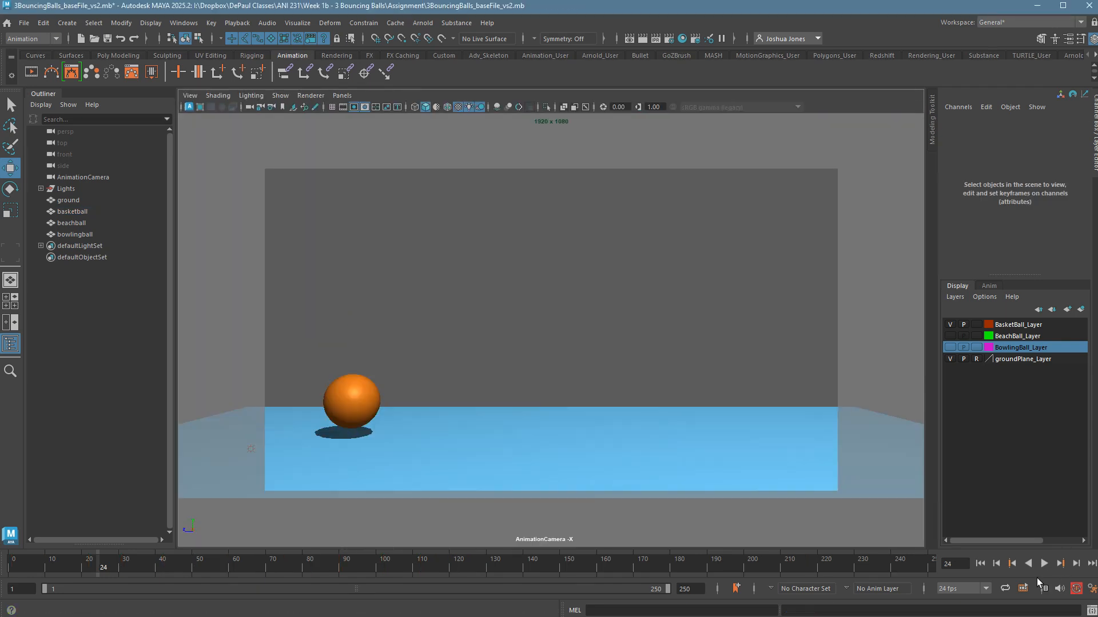
left_click(1045, 565)
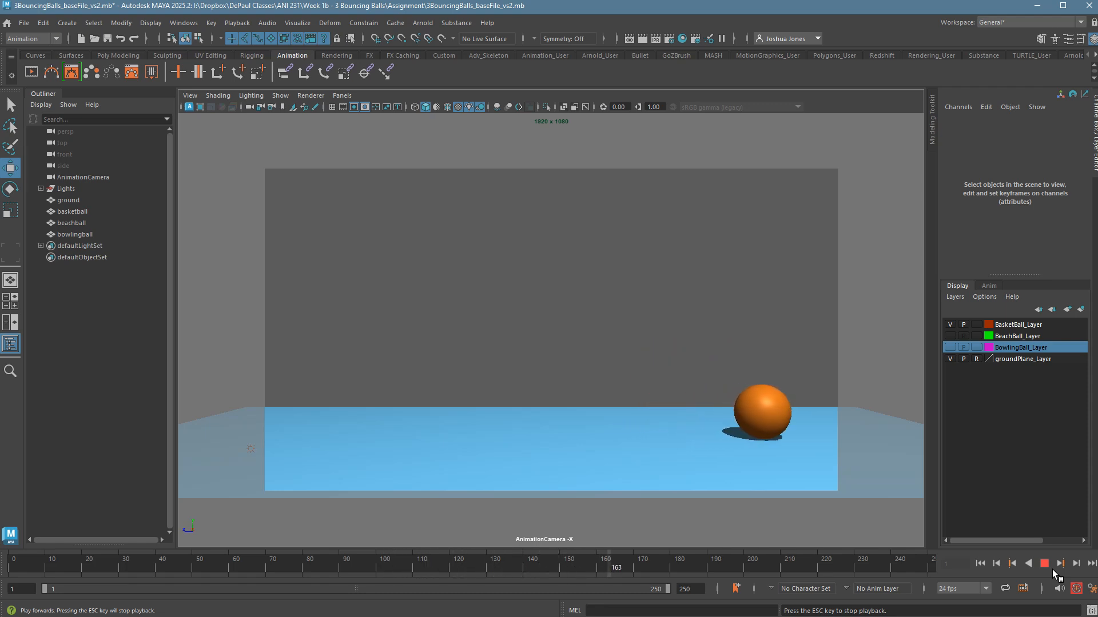
left_click(1045, 565)
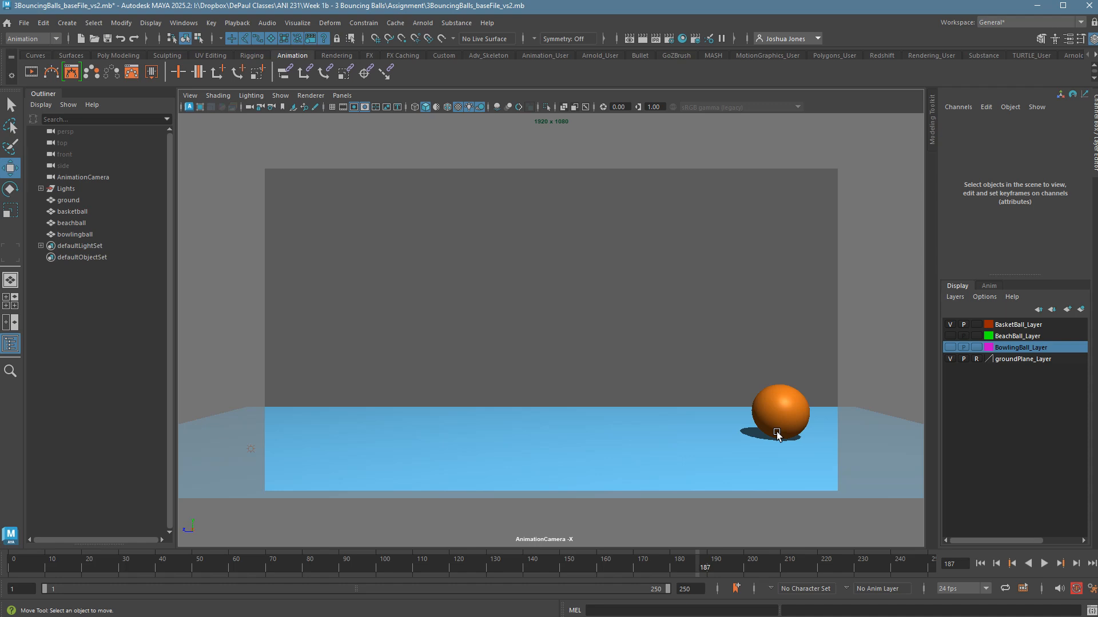
Step: Lower the second bounce peak of the basketball's Translate Y curve, at frame 31, to about 2.43
left_click(800, 412)
left_click_drag(50, 573, 52, 573)
key("space")
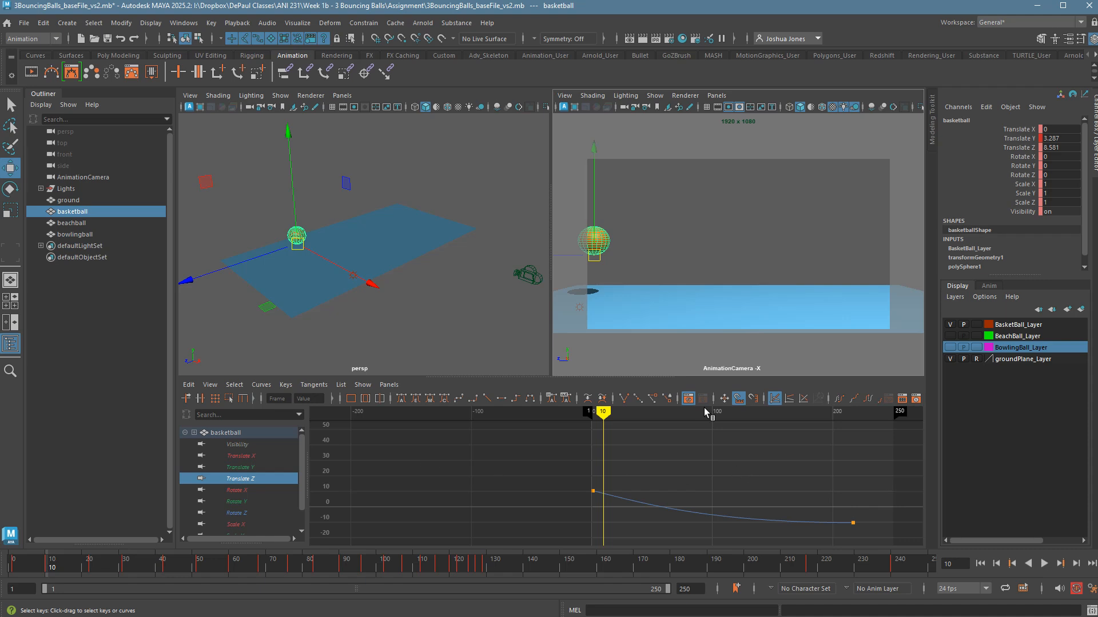
left_click(248, 467)
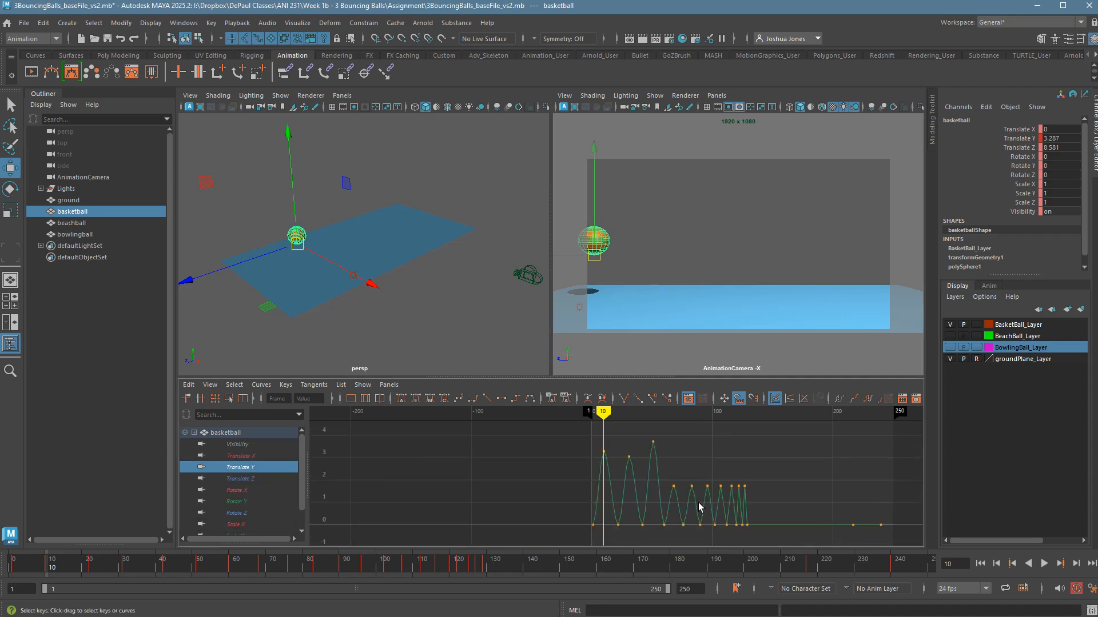
key("space")
key("f")
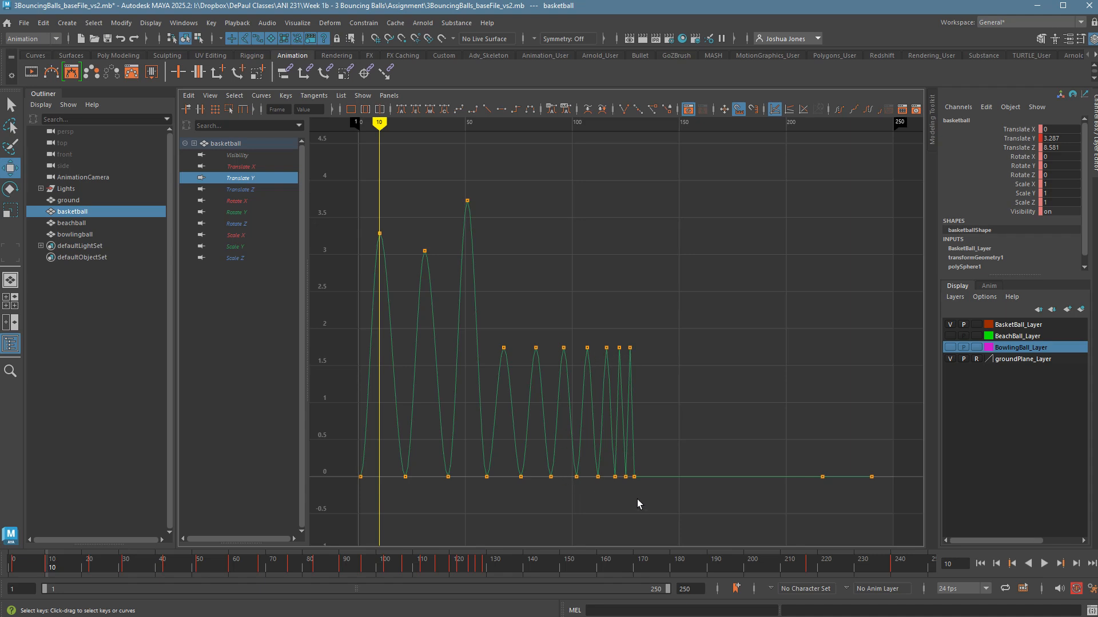
left_click_drag(639, 505, 403, 194)
key("f")
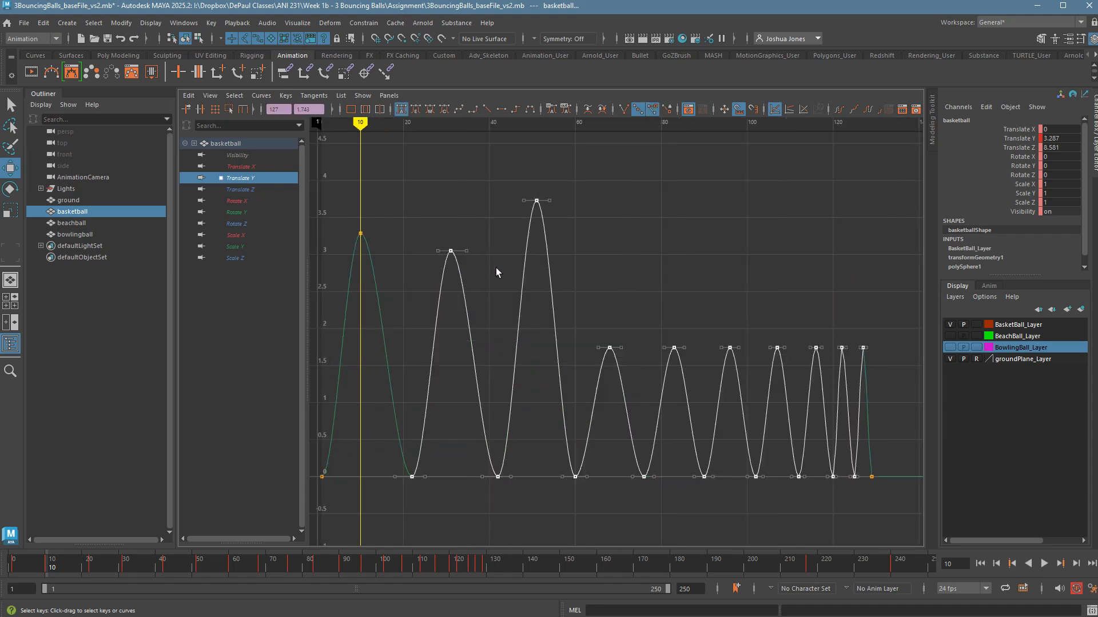
left_click(582, 311)
left_click_drag(431, 243, 469, 277)
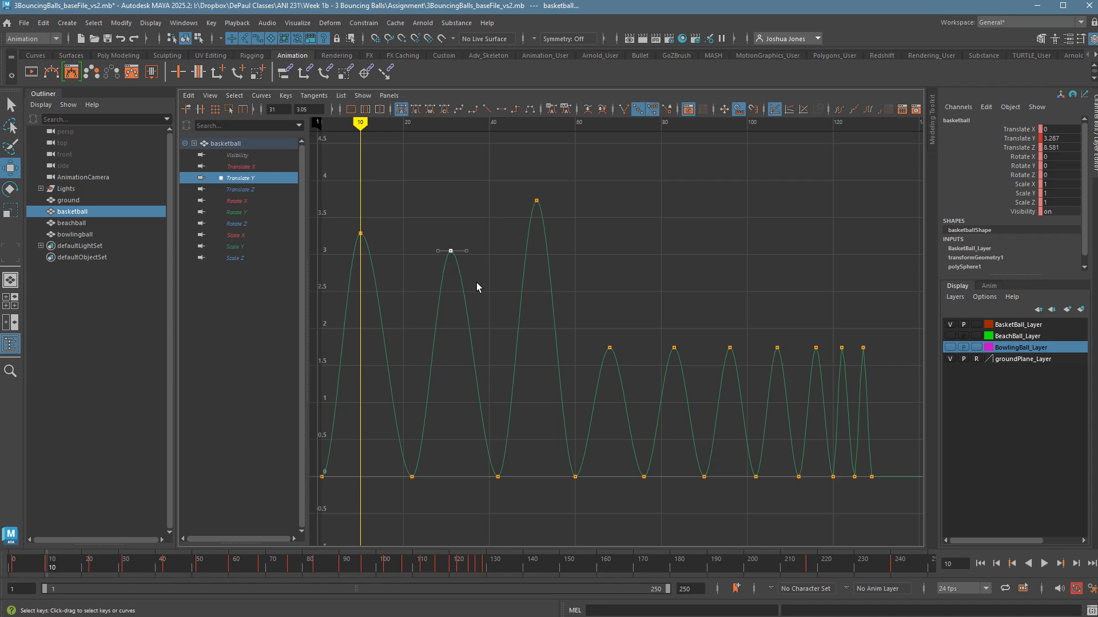
middle_click_drag(477, 287, 455, 332, "shift")
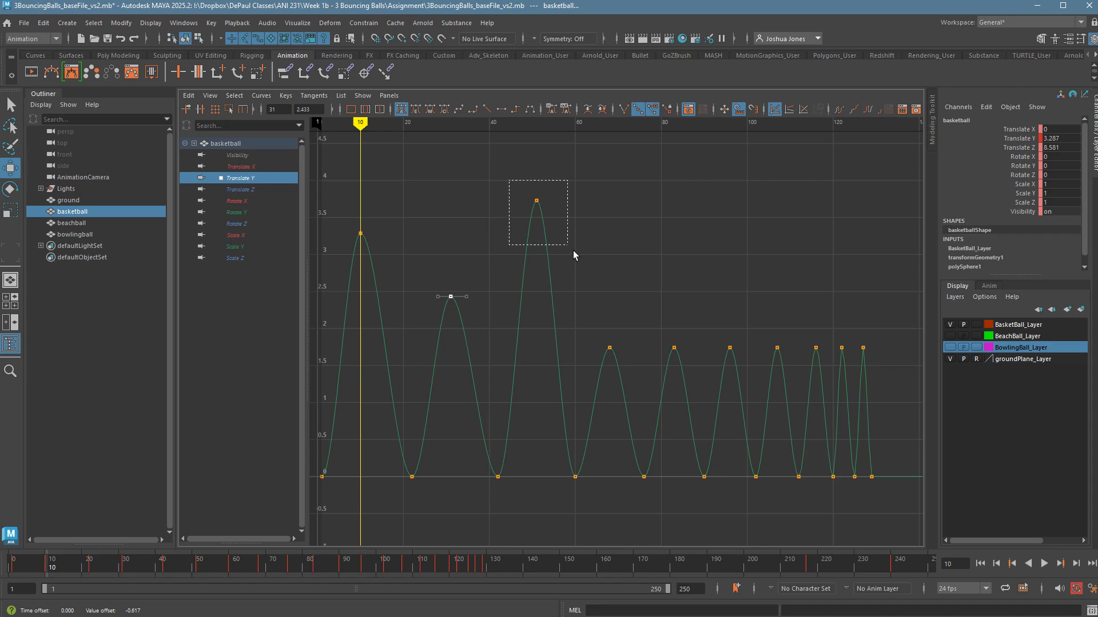
Step: Lower the Translate Y peaks at frames 51, 68 and 83 to about 1.8, 1.27 and 0.9
left_click_drag(574, 256, 572, 272)
middle_click_drag(571, 274, 552, 414, "shift")
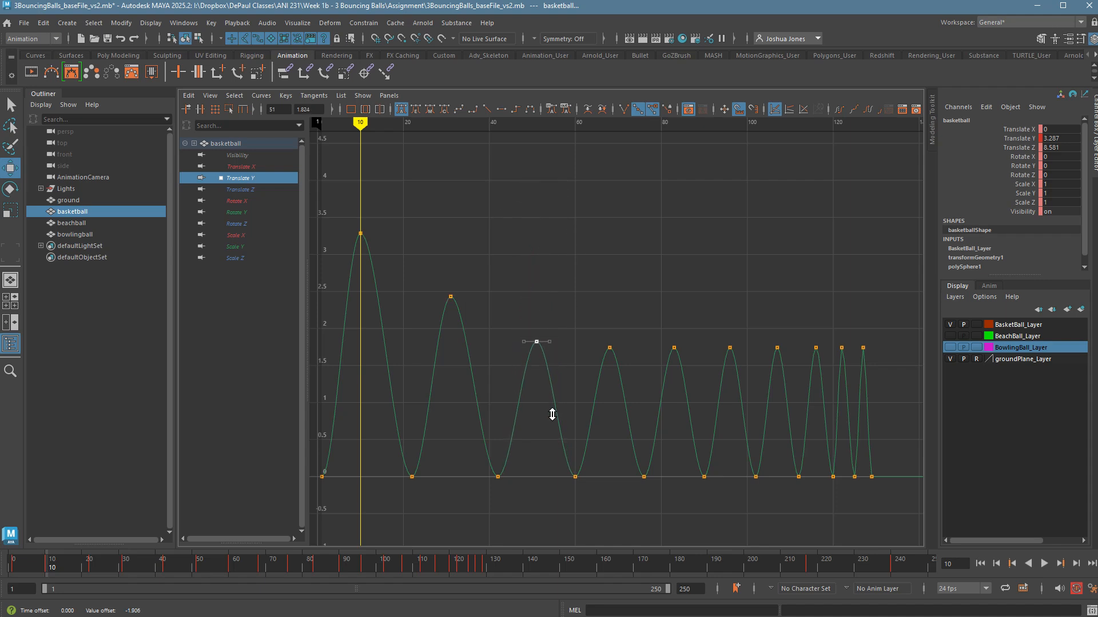
left_click_drag(598, 346, 624, 388)
middle_click_drag(625, 388, 621, 425, "shift")
left_click_drag(658, 342, 705, 407)
middle_click_drag(703, 414, 682, 471, "shift")
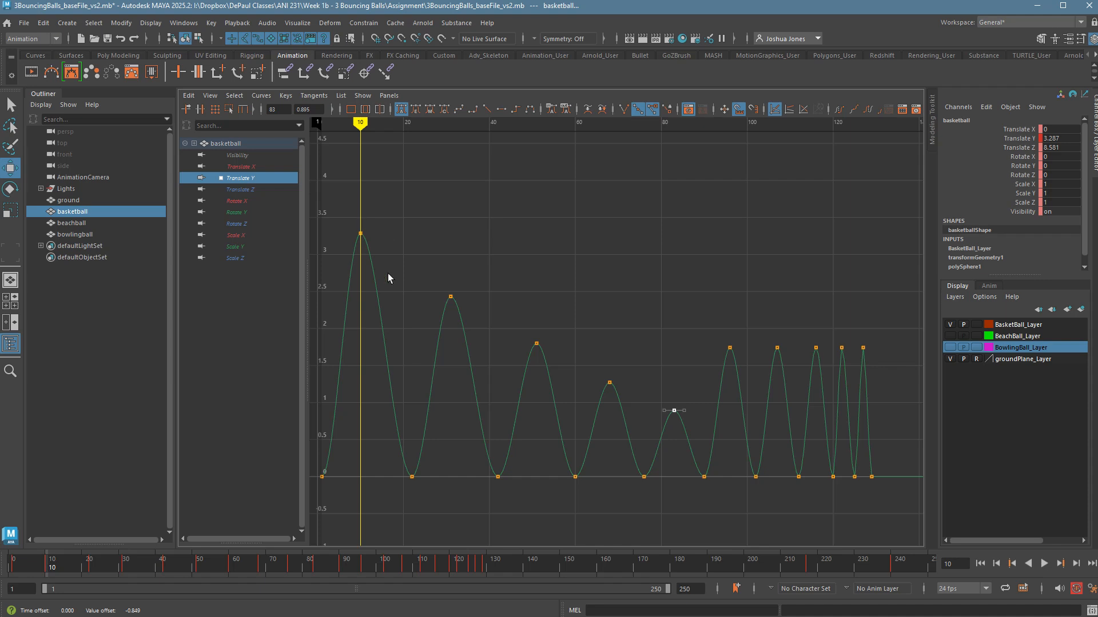
Step: Lower the Translate Y peaks at frames 96, 107 and 116 to about 0.62, 0.42 and 0.29
middle_click_drag(766, 400, 740, 483, "shift")
left_click(777, 348)
middle_click_drag(777, 349, 777, 498, "shift")
left_click_drag(796, 327, 828, 382)
middle_click_drag(827, 383, 811, 495, "shift")
Step: Lower the last two Translate Y peaks, at frames 122 and 127, to about 0.2 and 0.13
left_click_drag(836, 329, 858, 382)
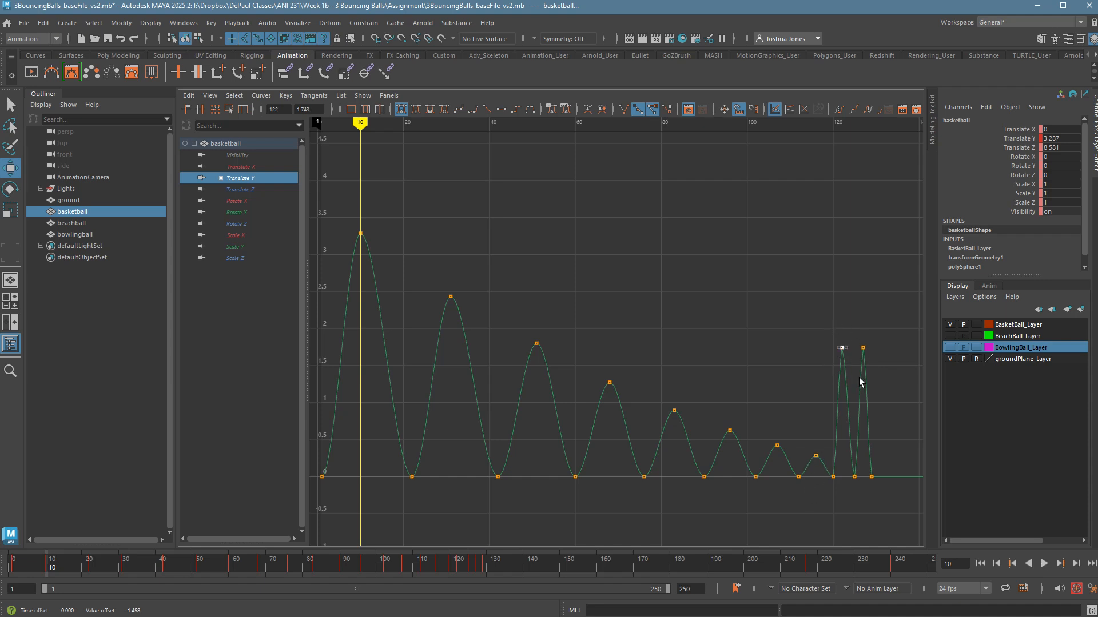
middle_click_drag(860, 379, 849, 488, "shift")
left_click_drag(851, 323, 900, 415)
middle_click_drag(900, 415, 873, 544, "shift")
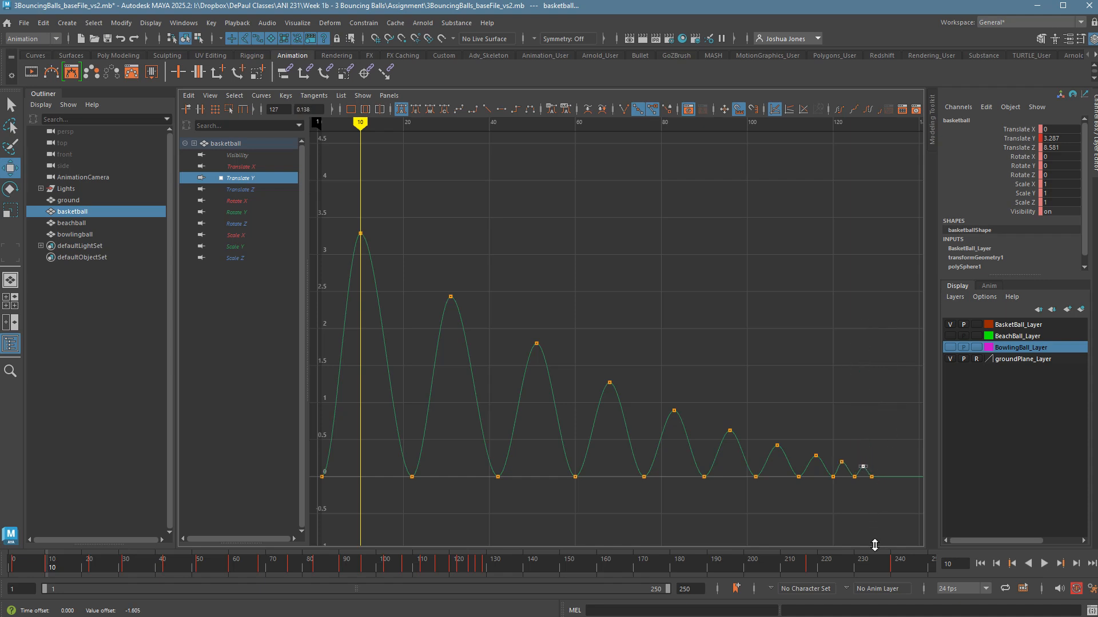
Step: Refine the last two bounce heights by lowering the frame 127 peak to about 0.114 and the frame 122 peak to about 0.19
left_click(858, 458)
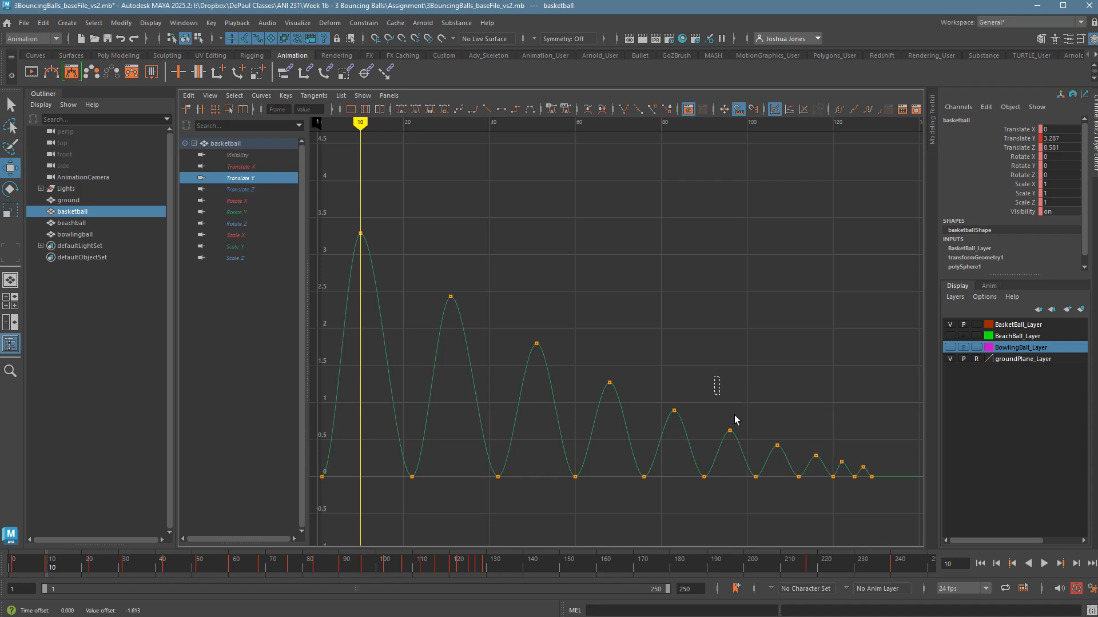
left_click_drag(853, 498, 856, 500)
key("f")
left_click(818, 349)
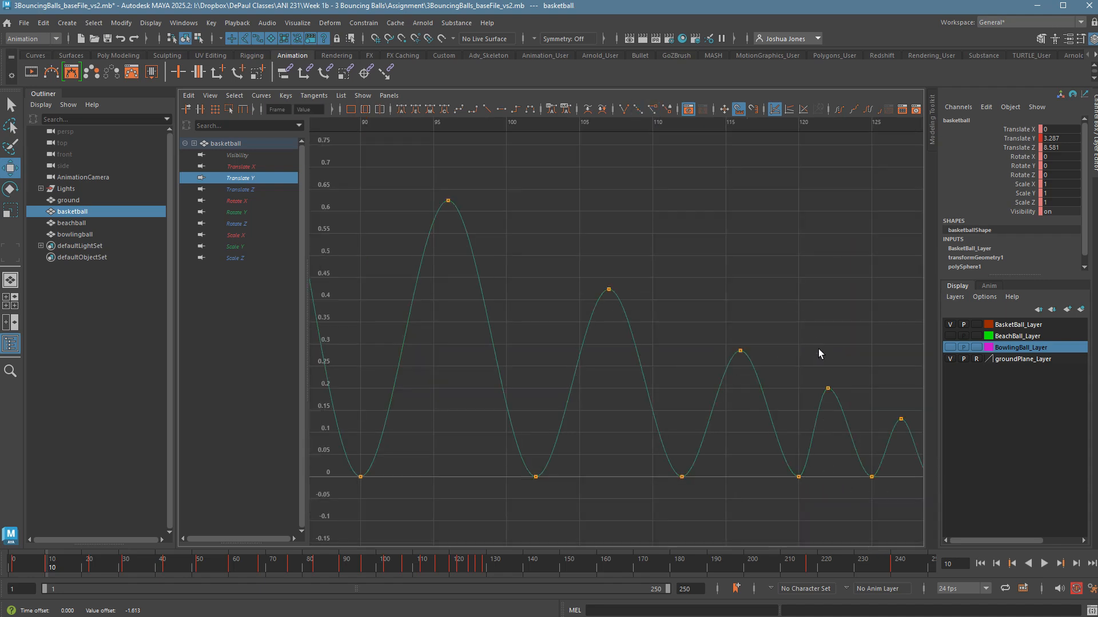
scroll(814, 352, "down", 3)
middle_click_drag(816, 362, 785, 372, "alt")
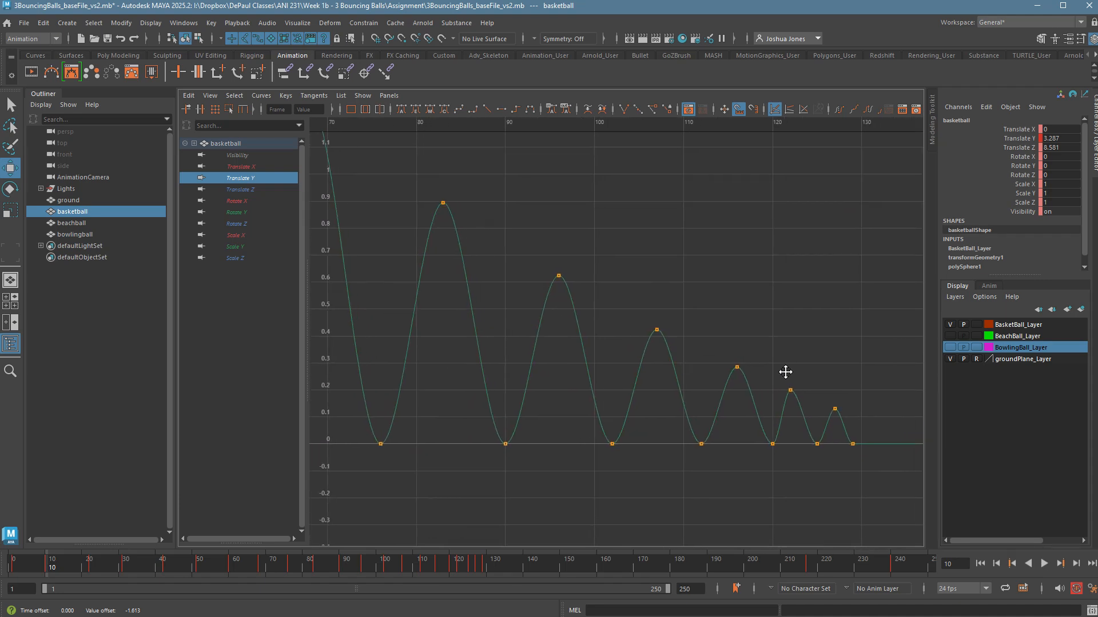
left_click_drag(861, 427, 861, 428)
middle_click_drag(842, 434, 844, 441, "shift")
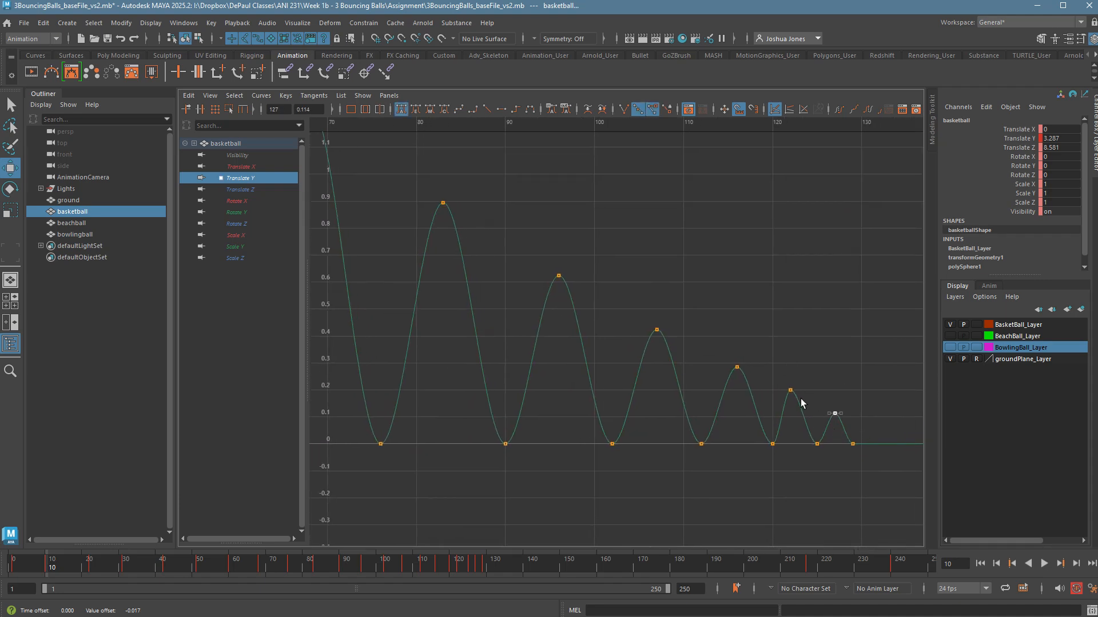
left_click_drag(776, 373, 824, 419)
middle_click_drag(819, 425, 820, 429, "shift")
Step: Shift the final Translate Y keys, from the frame 122 peak to the last contact, one frame later and lower the frame 123 peak to about 0.183
left_click_drag(866, 455, 864, 456)
middle_click_drag(838, 469, 846, 470, "shift")
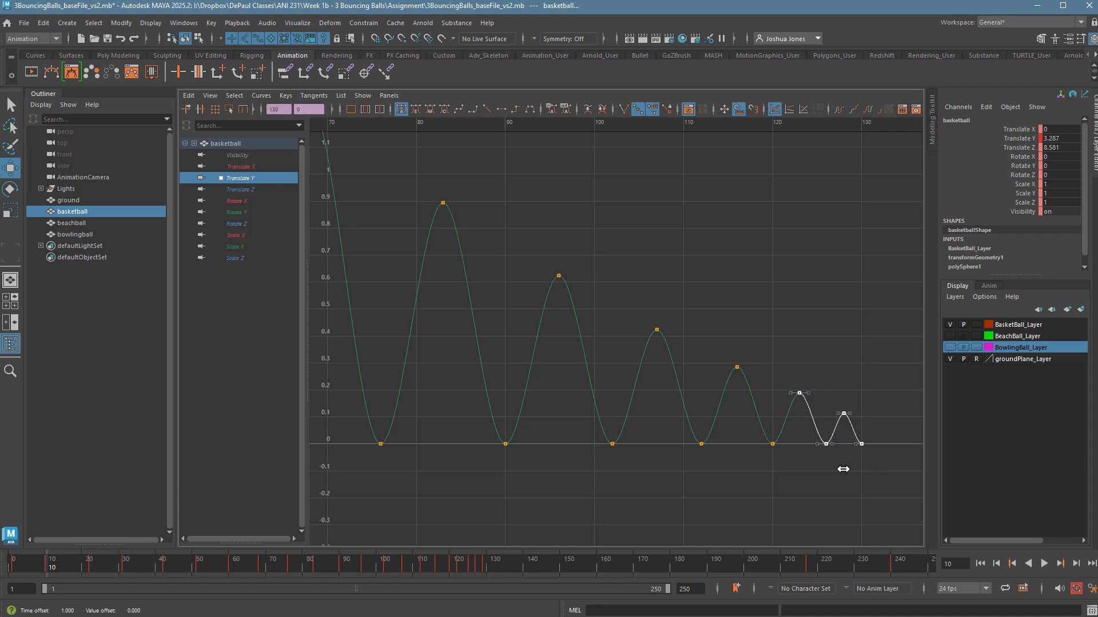
left_click(836, 468)
left_click_drag(787, 372, 816, 417)
middle_click_drag(816, 417, 817, 419, "shift")
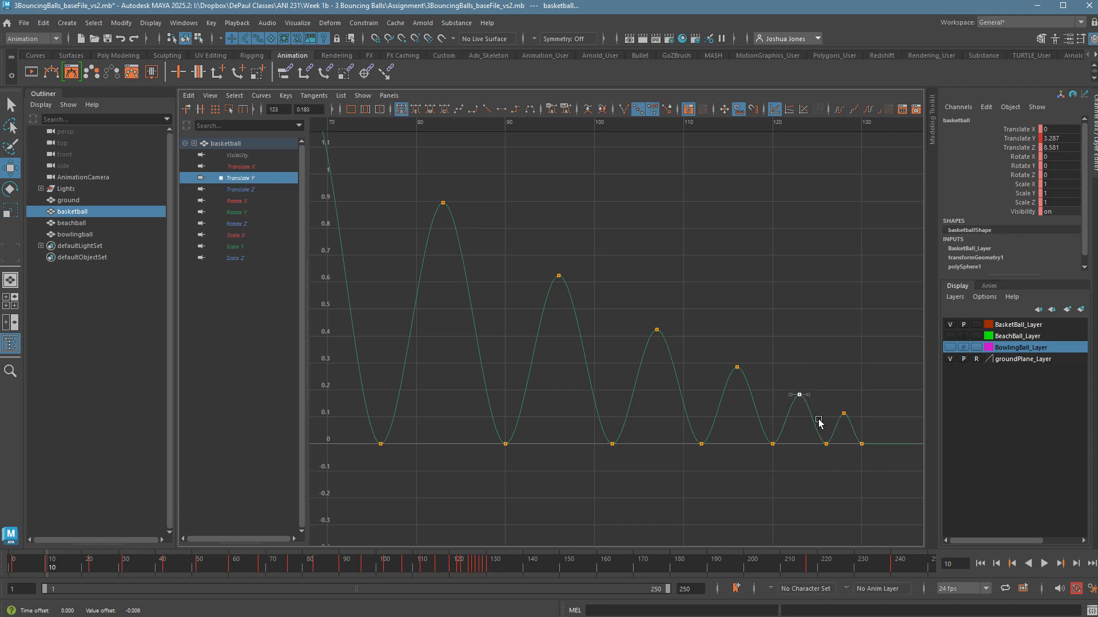
left_click(807, 359)
Step: Play the animation from the start in the enlarged AnimationCamera view to check the decaying bounces, and return to the first bounce
key("space")
left_click(745, 272)
key("space")
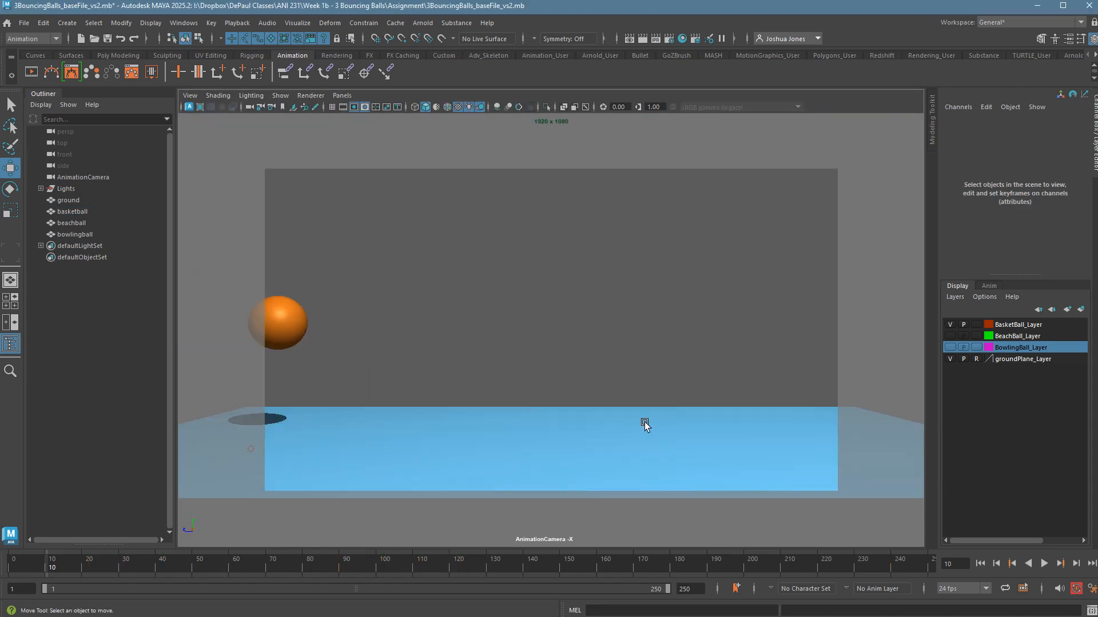
left_click(981, 567)
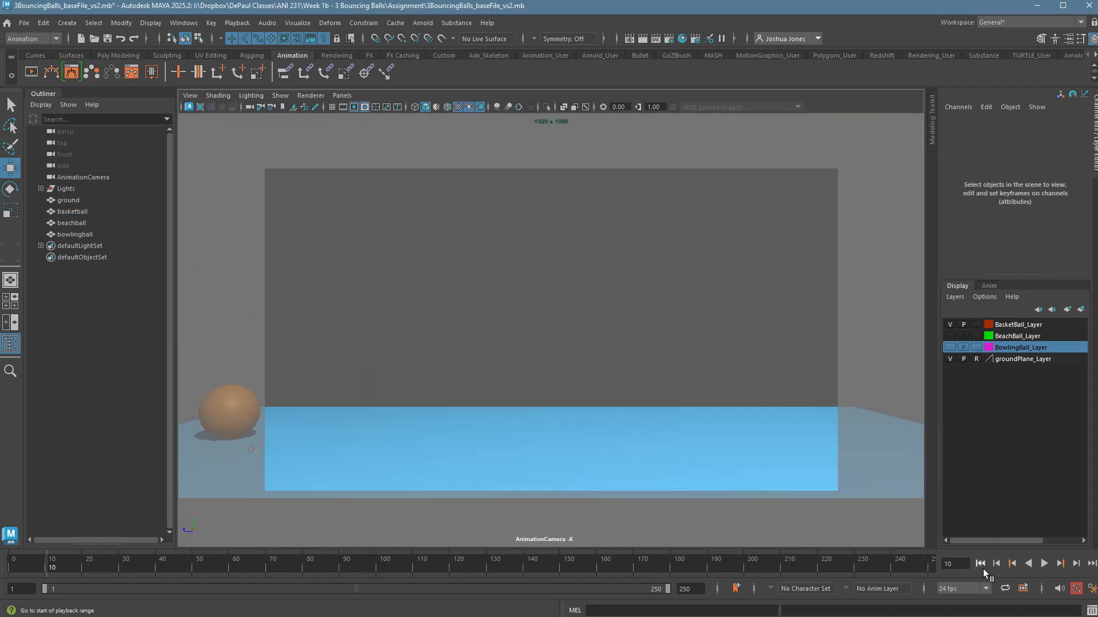
left_click(1046, 567)
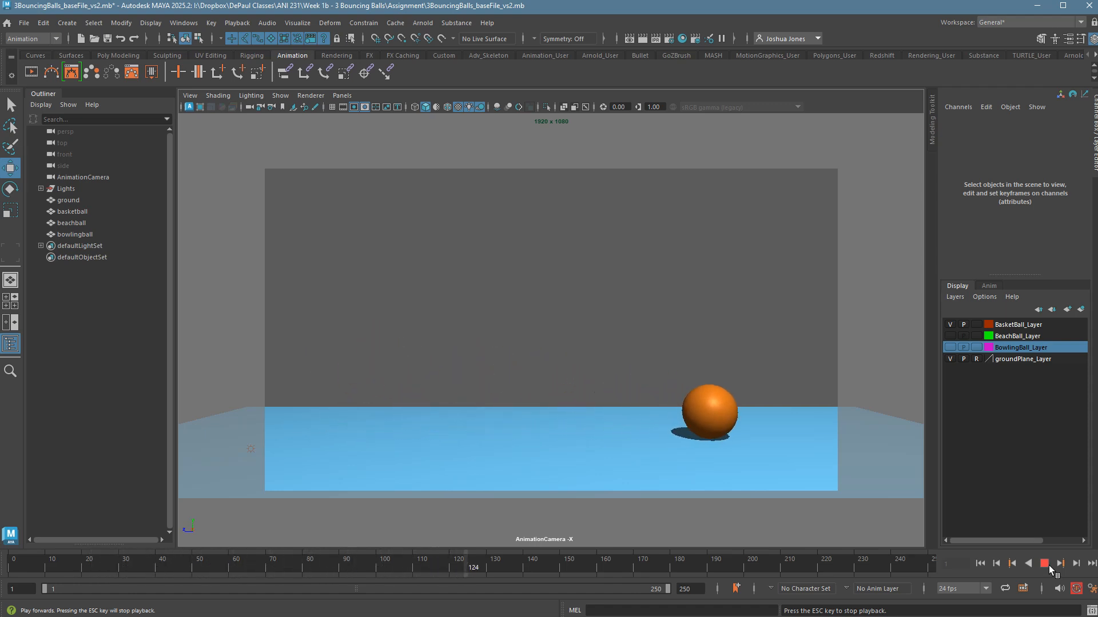
left_click(1048, 564)
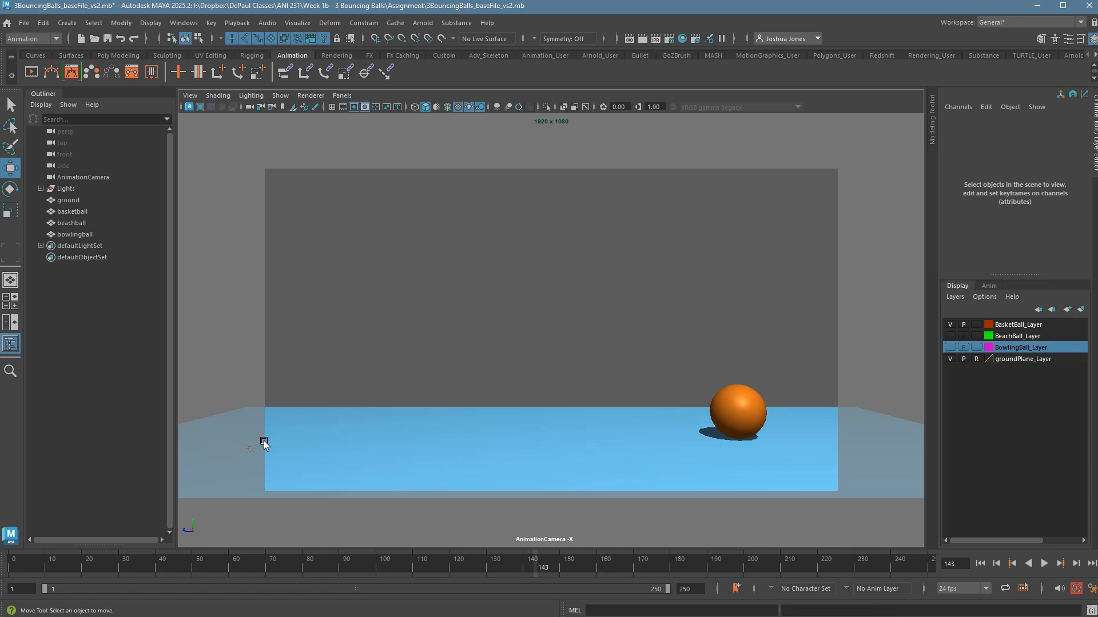
left_click(18, 565)
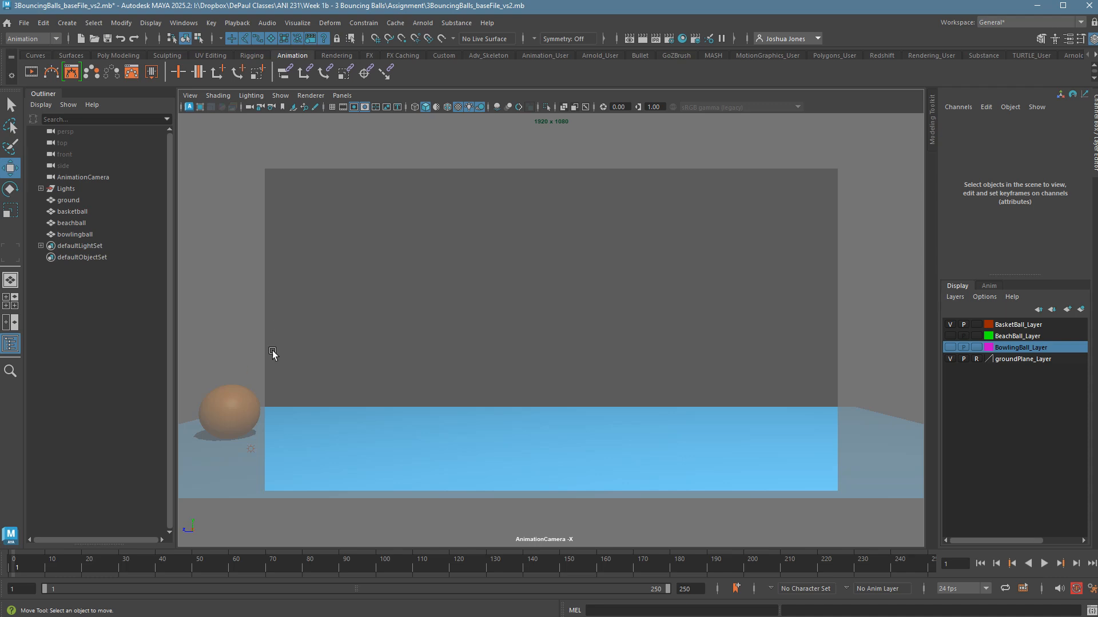
left_click_drag(54, 564, 60, 566)
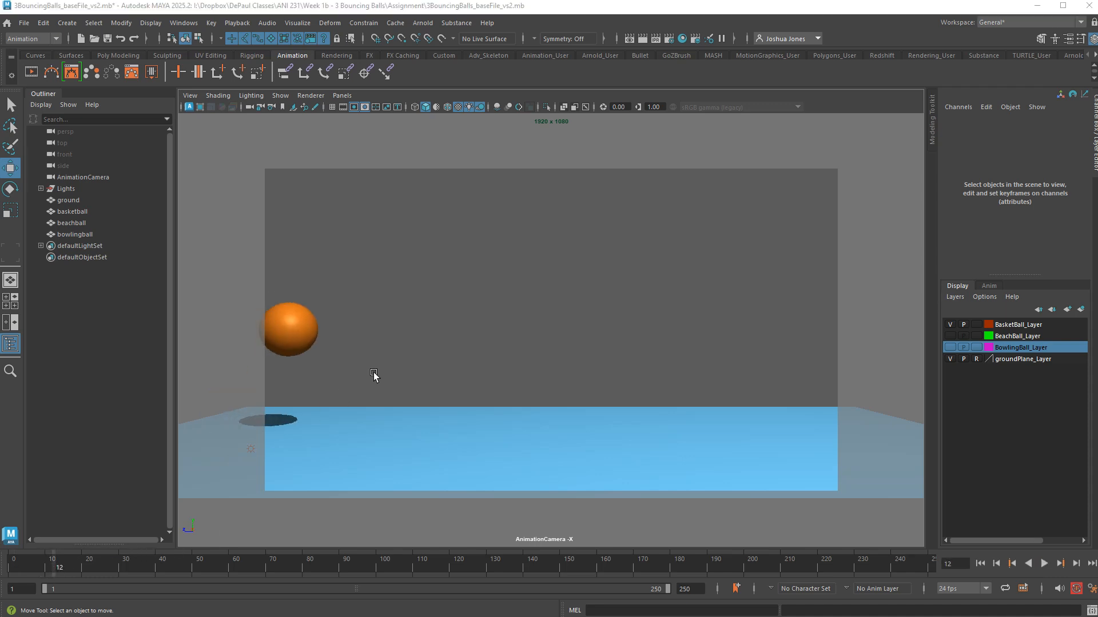
Step: Reselect the basketball and isolate its Translate Y curve in the Graph Editor
key("space")
left_click(602, 245)
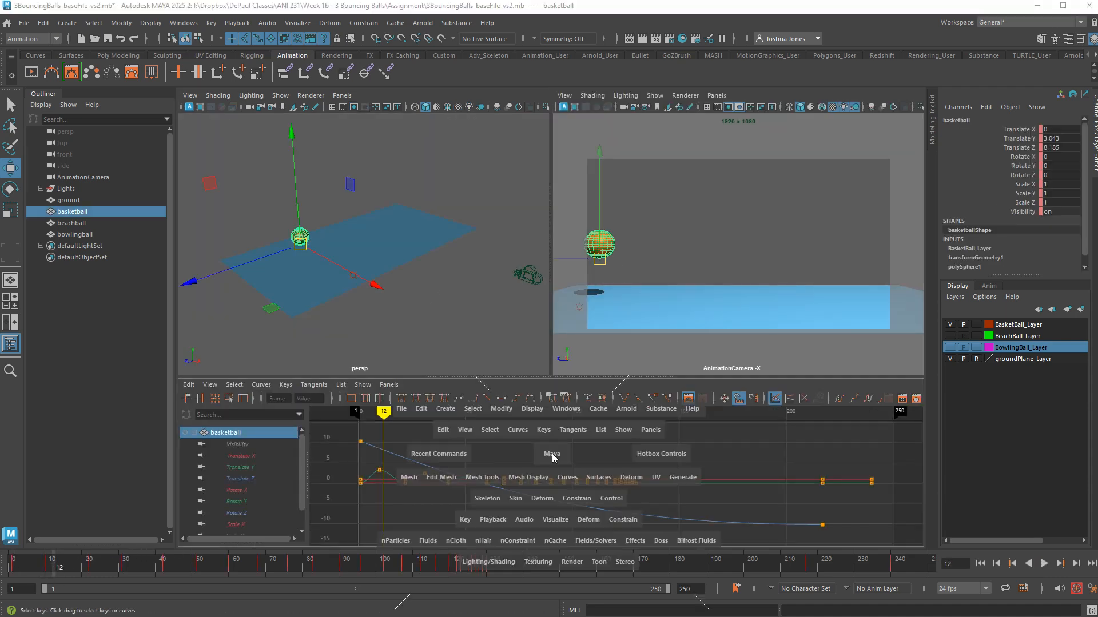
key("space")
key("space")
middle_click_drag(438, 456, 491, 472, "alt")
left_click(257, 470)
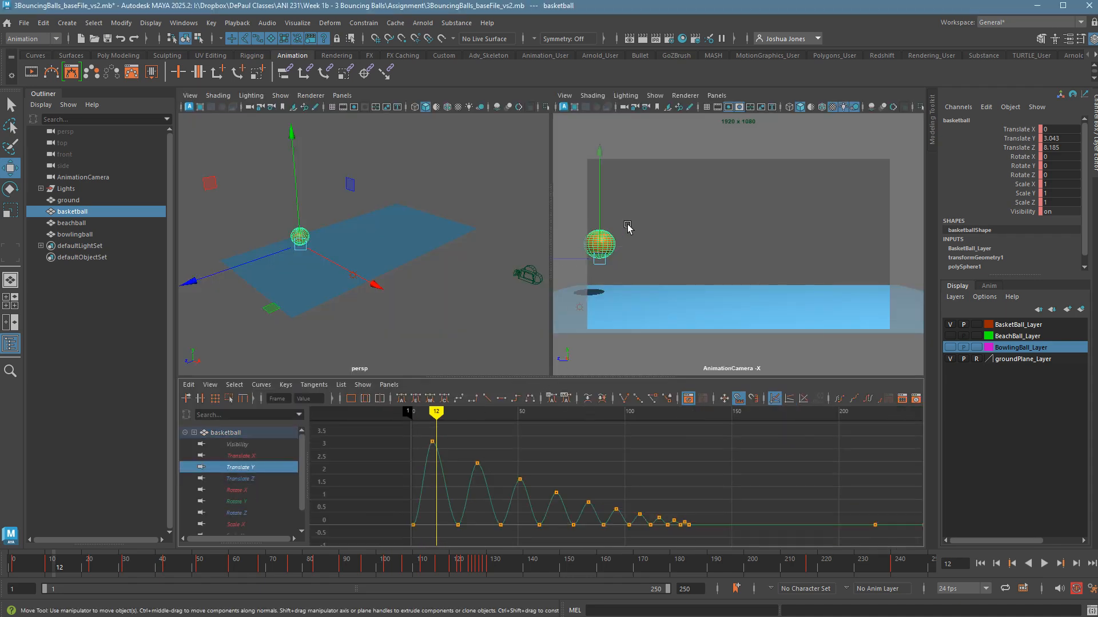
Step: Try raising the basketball's first Translate Y peak at frame 10 to about 11.07, and undo the key edits
left_click(432, 441)
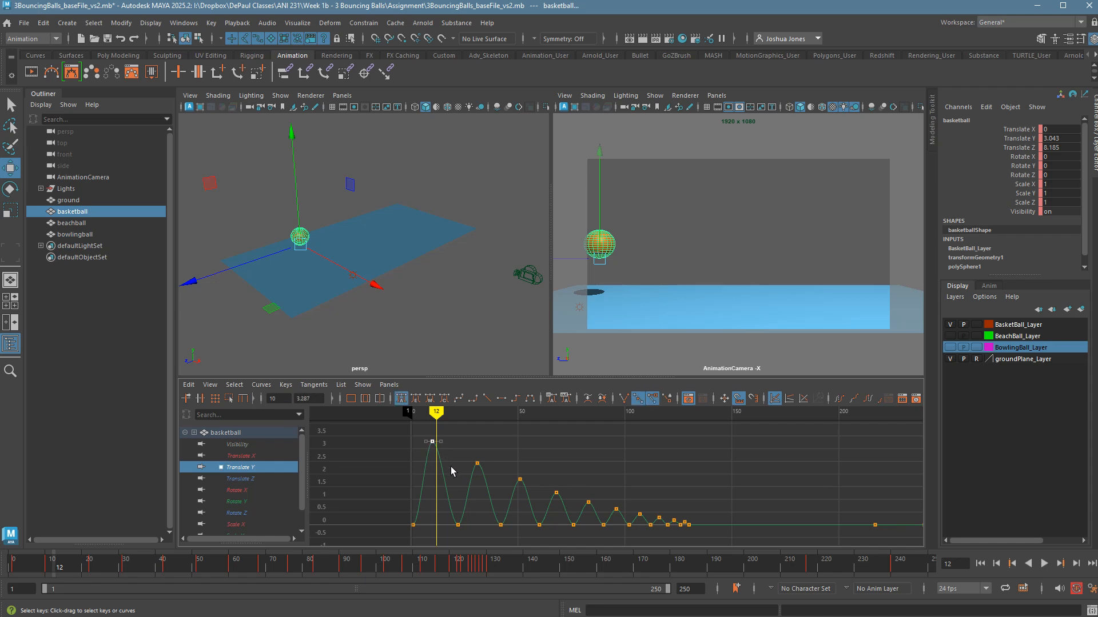
key("f")
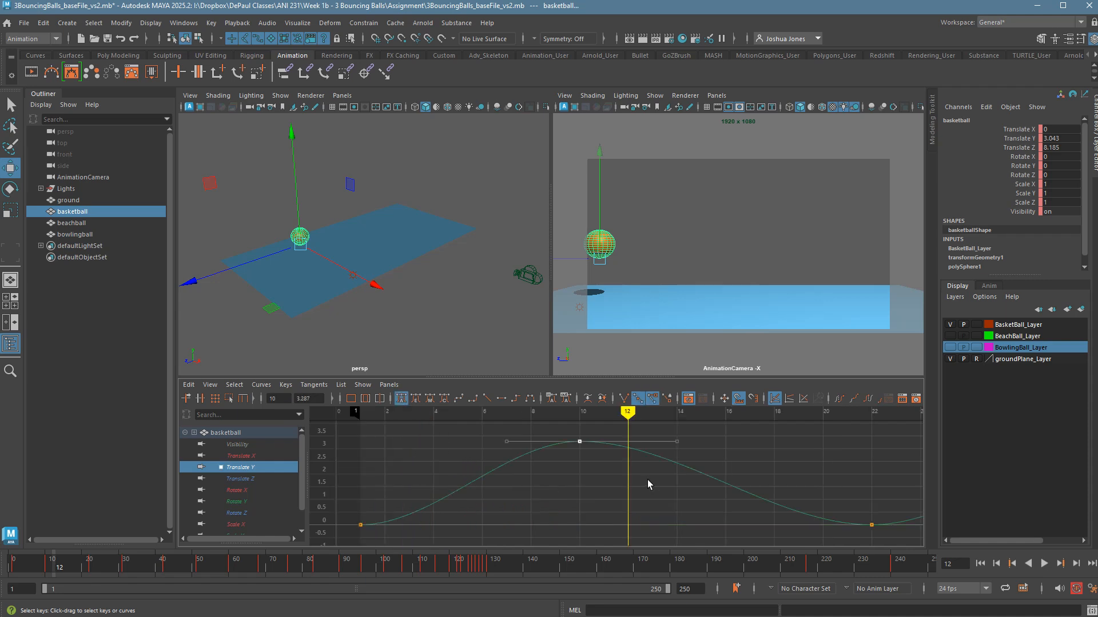
right_click_drag(647, 479, 589, 485, "alt")
middle_click_drag(610, 486, 509, 536, "alt")
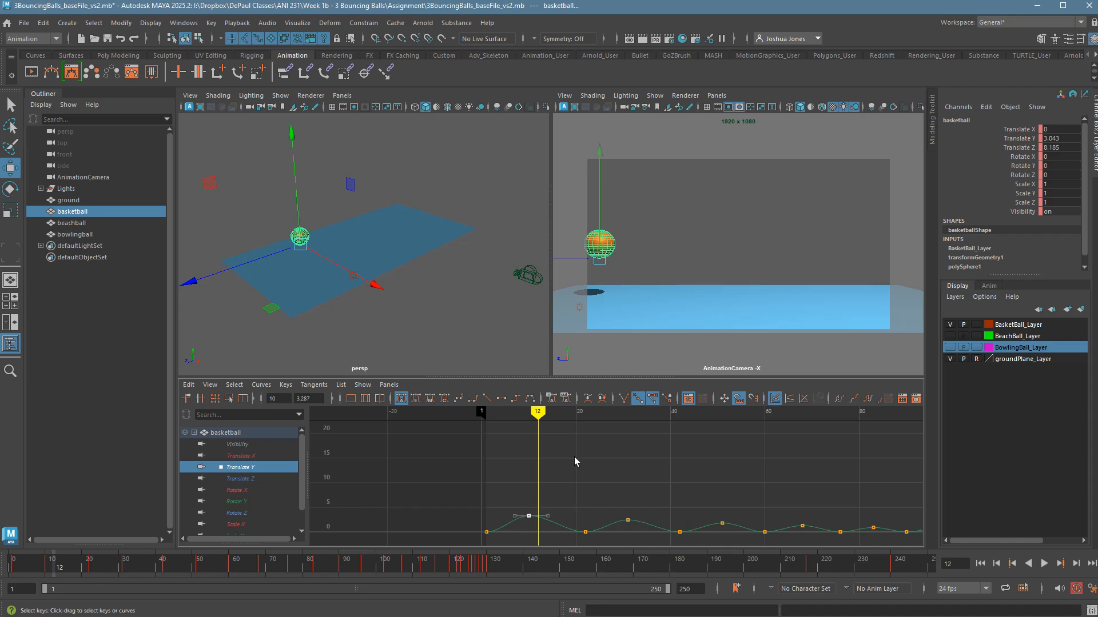
mouse_move(544, 416)
left_mouse_down()
mouse_move(554, 421)
mouse_move(537, 420)
left_mouse_up()
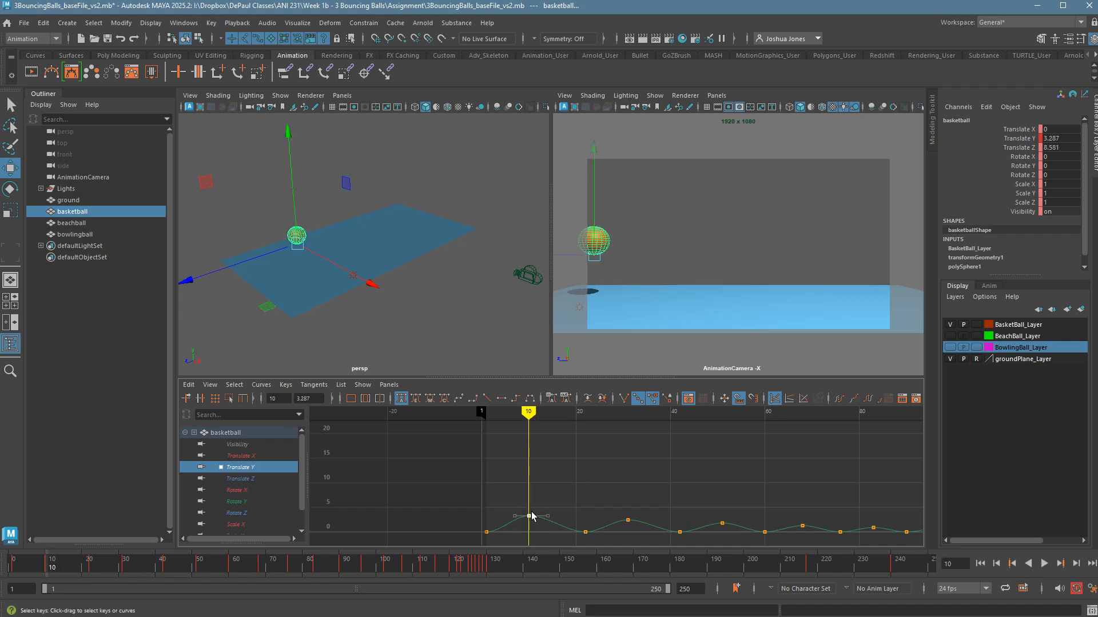
middle_click_drag(550, 507, 544, 463)
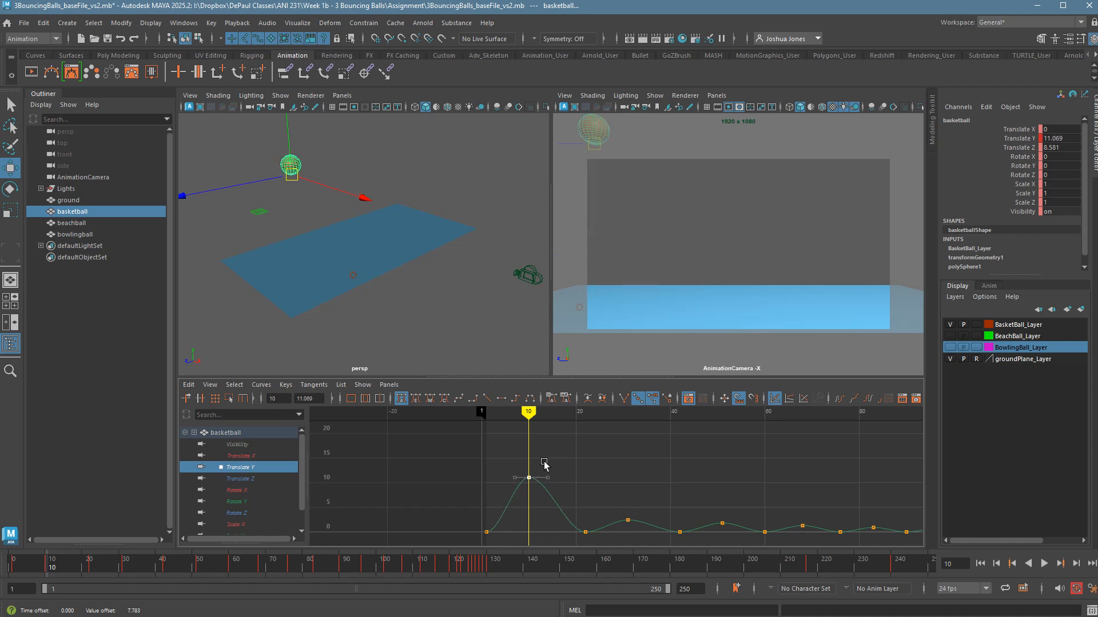
key("ctrl+z")
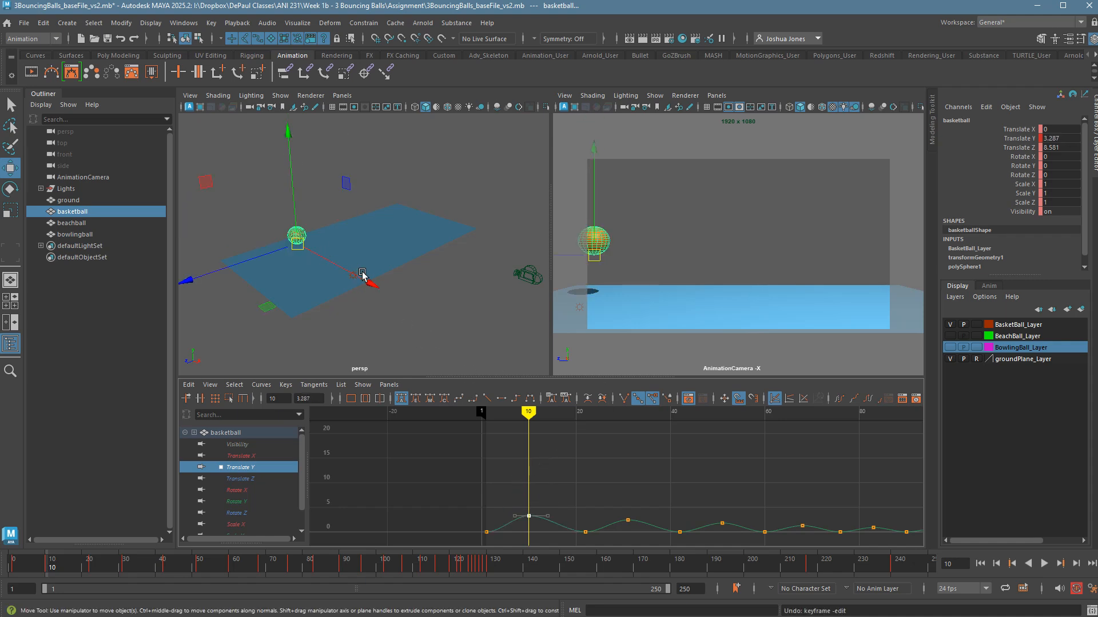
middle_click(744, 228)
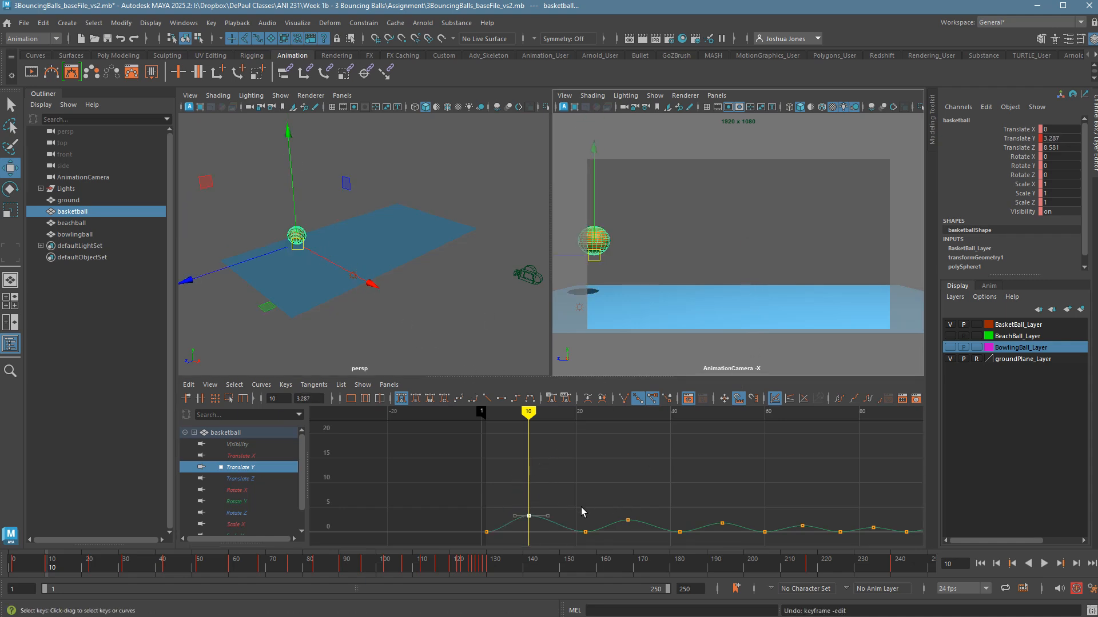
mouse_move(532, 513)
middle_mouse_down()
mouse_move(534, 490)
mouse_move(534, 508)
middle_mouse_up()
key("ctrl+z")
left_click(757, 245)
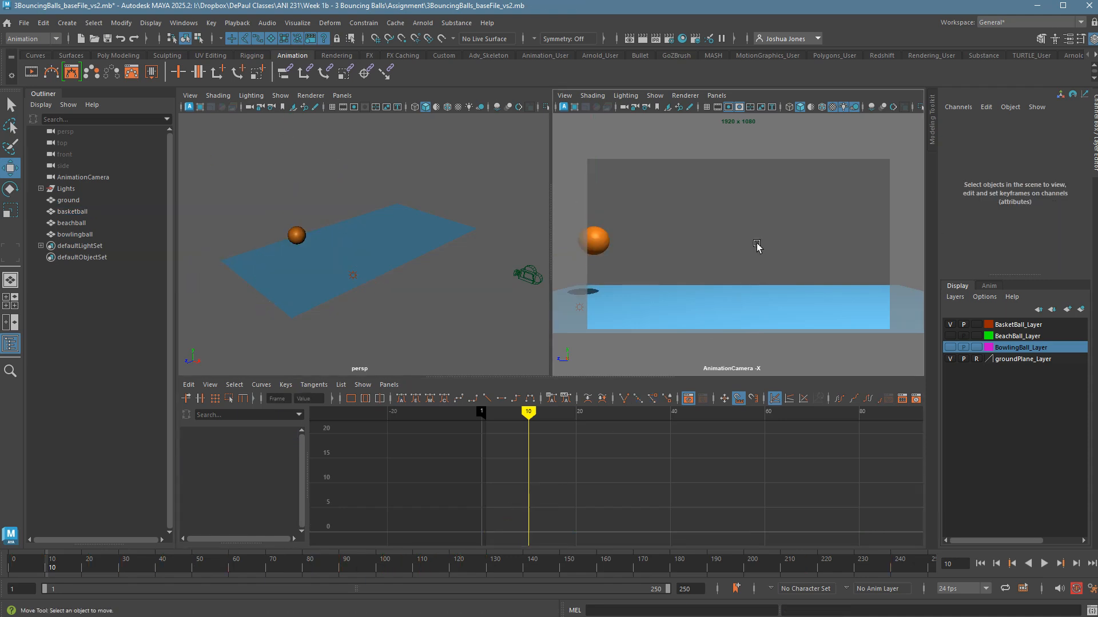
Step: Reselect the basketball, isolate its Translate Y curve, and raise the first peak at frame 10 to about 6.348
left_click(601, 254)
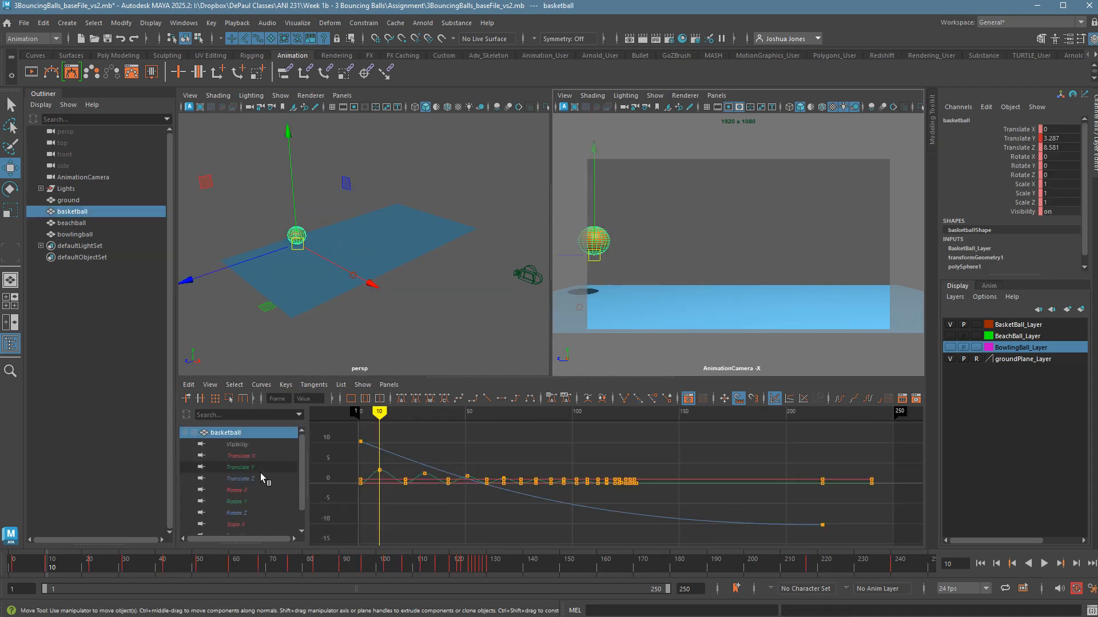
key("f")
left_click_drag(373, 436, 403, 470)
key("f")
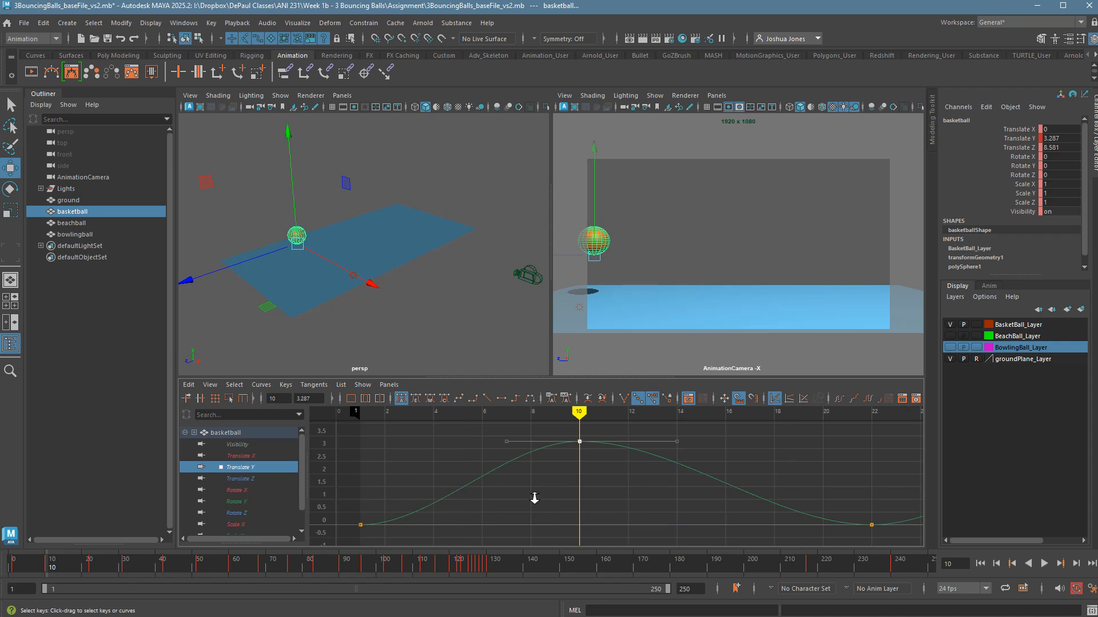
right_click_drag(533, 496, 492, 495, "alt")
middle_click_drag(538, 482, 551, 500, "alt")
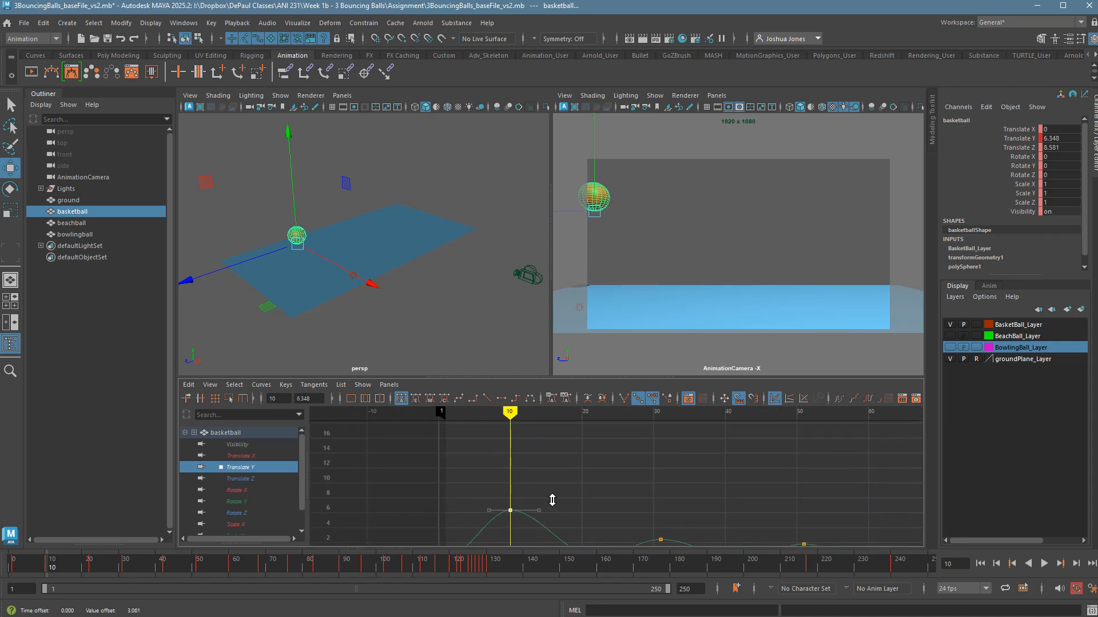
scroll(649, 499, "down", 5)
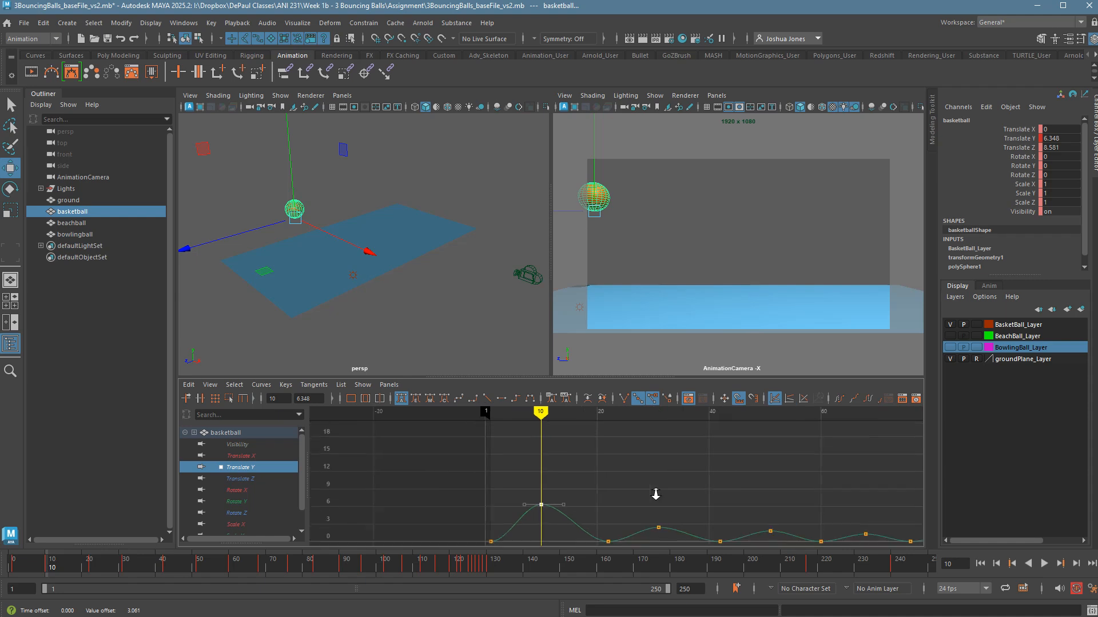
middle_click_drag(657, 492, 527, 490, "alt")
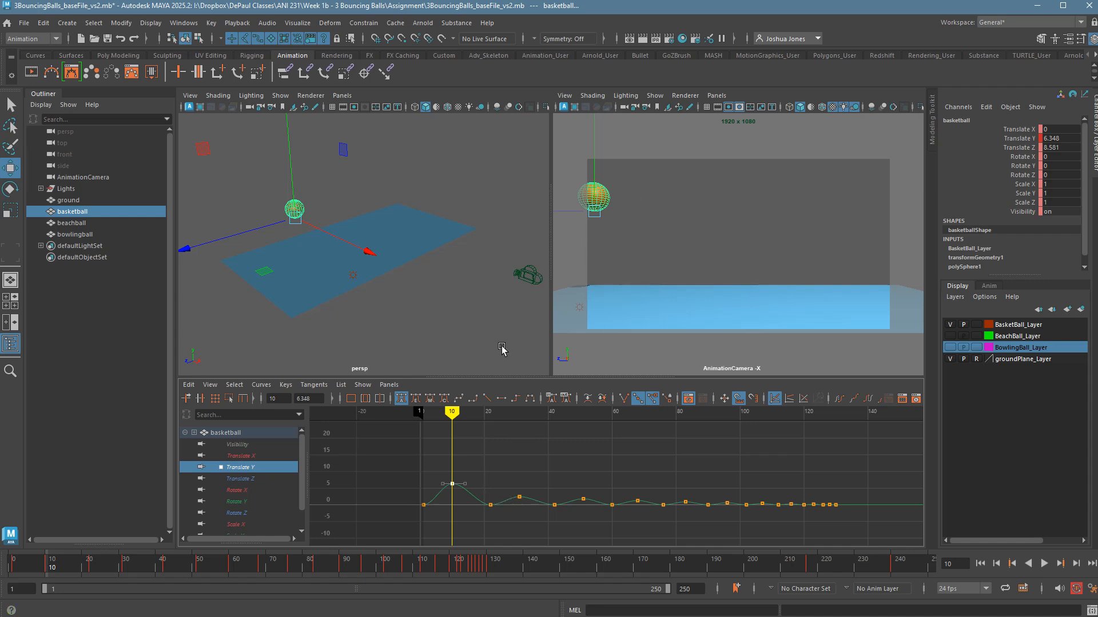
Step: Select the basketball's whole Translate Y curve and shift it 10 frames earlier
mouse_move(456, 410)
left_mouse_down()
mouse_move(433, 427)
mouse_move(462, 436)
left_mouse_up()
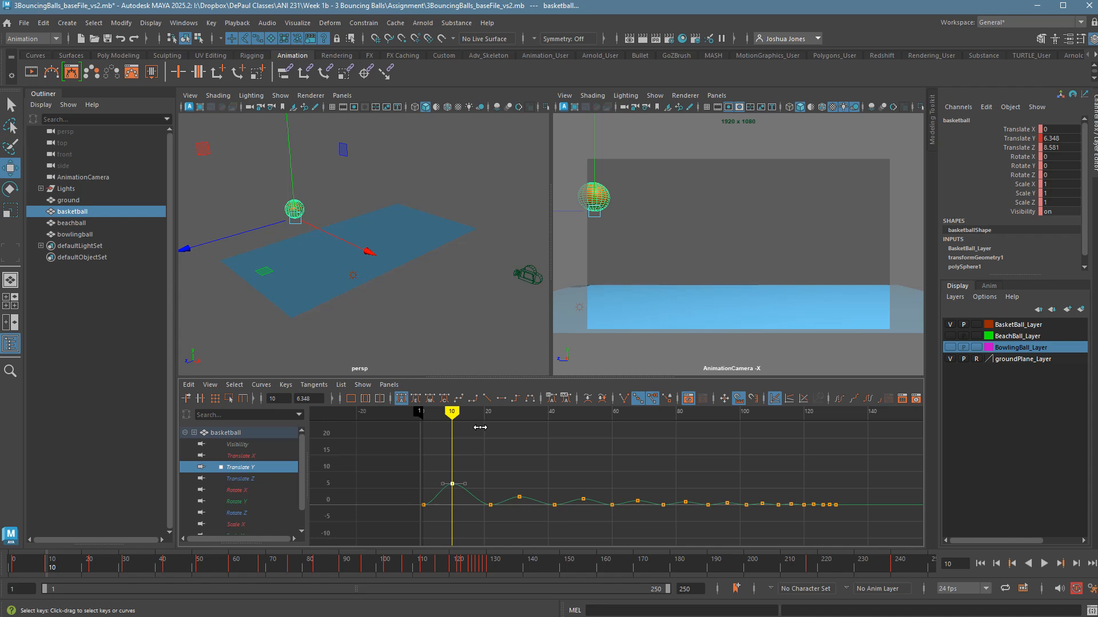
left_click(543, 501)
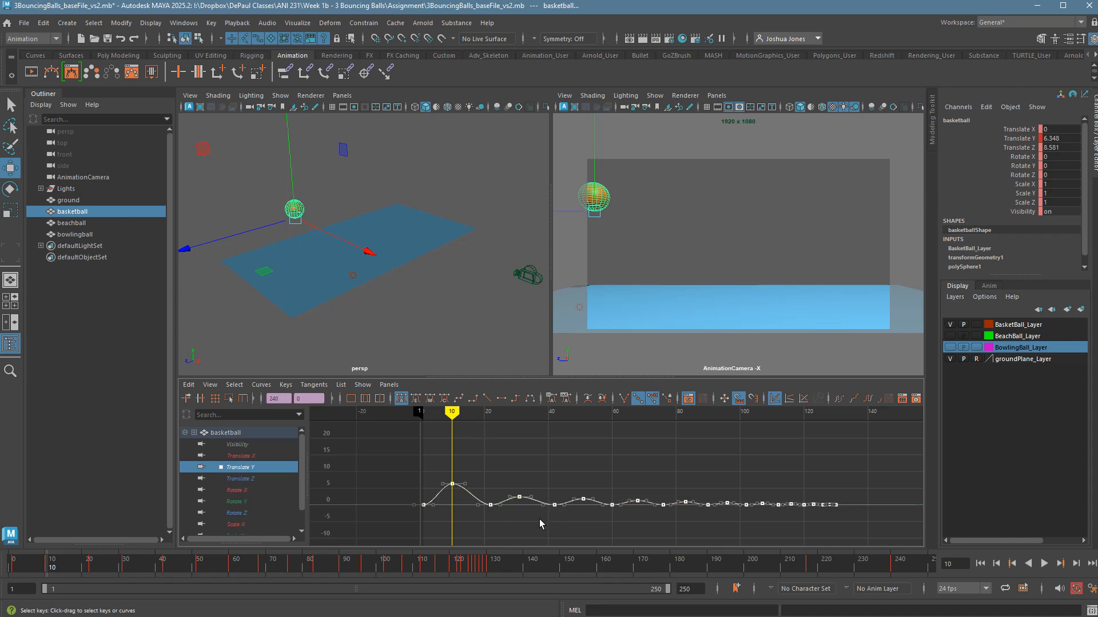
left_click(552, 491)
left_click_drag(538, 485, 547, 515)
middle_click_drag(602, 487, 570, 500, "shift")
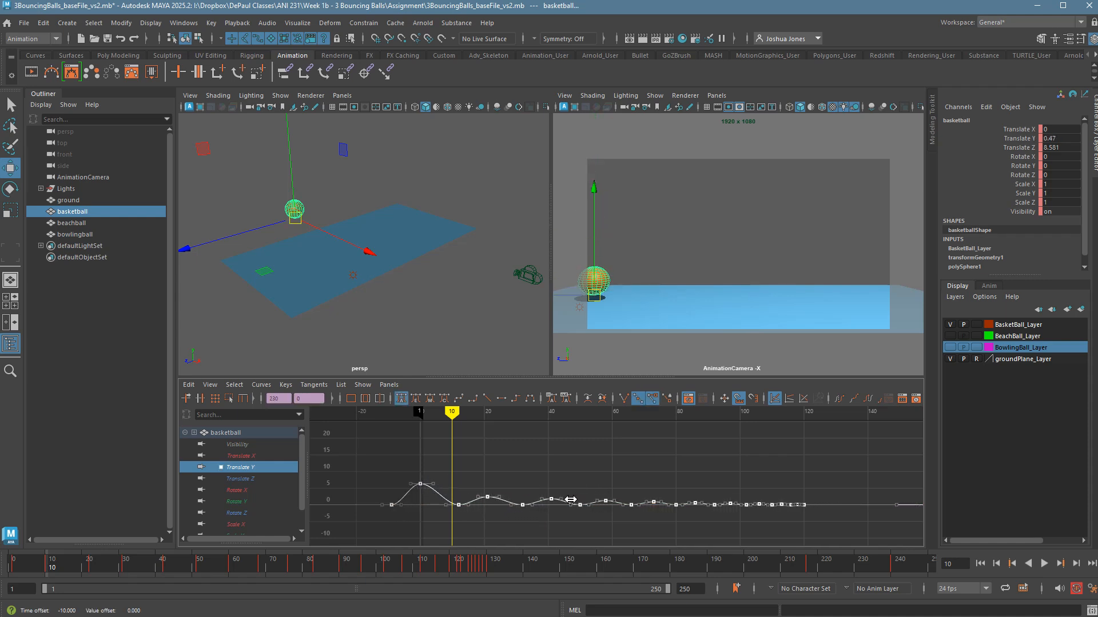
Step: Delete the Translate Y contact key before the first peak and scrub to the first ground contact at frame 12
mouse_move(451, 420)
left_mouse_down()
mouse_move(426, 430)
mouse_move(442, 432)
left_mouse_up()
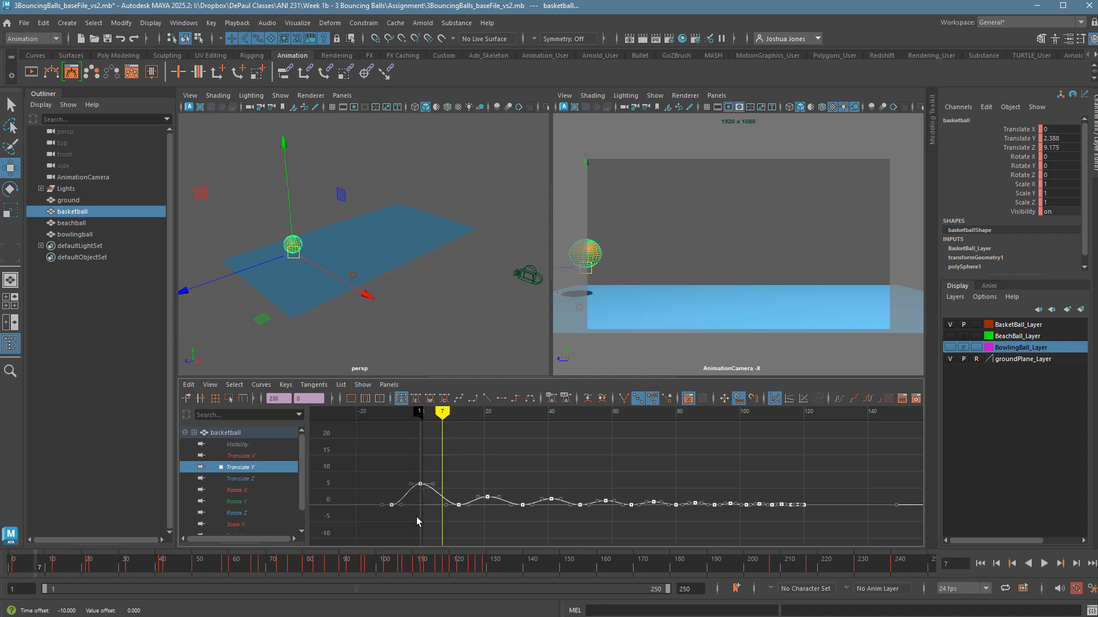
key("Delete")
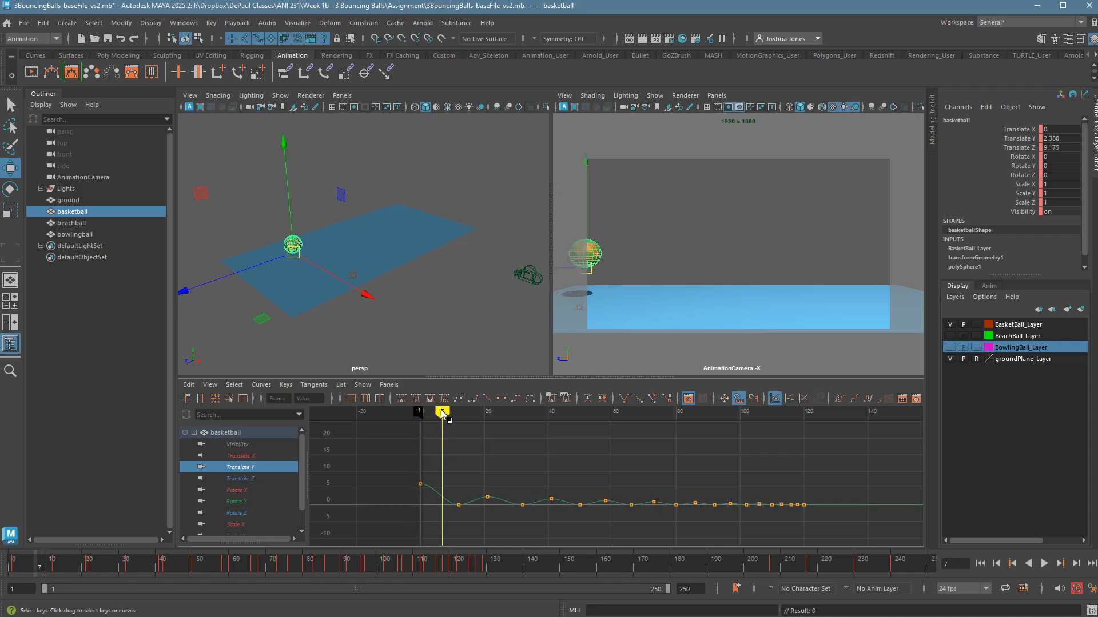
mouse_move(450, 423)
left_mouse_down()
mouse_move(433, 425)
mouse_move(493, 439)
mouse_move(728, 435)
mouse_move(456, 433)
left_mouse_up()
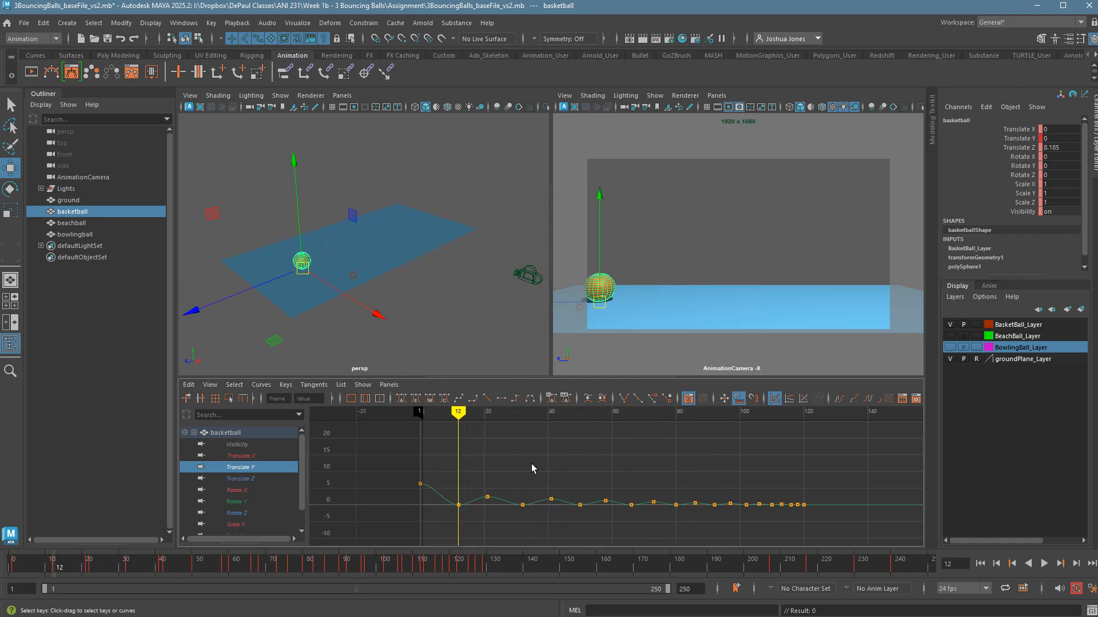
Step: Play the animation from the start in the enlarged AnimationCamera view to check the basketball's drop and bounces
key("space")
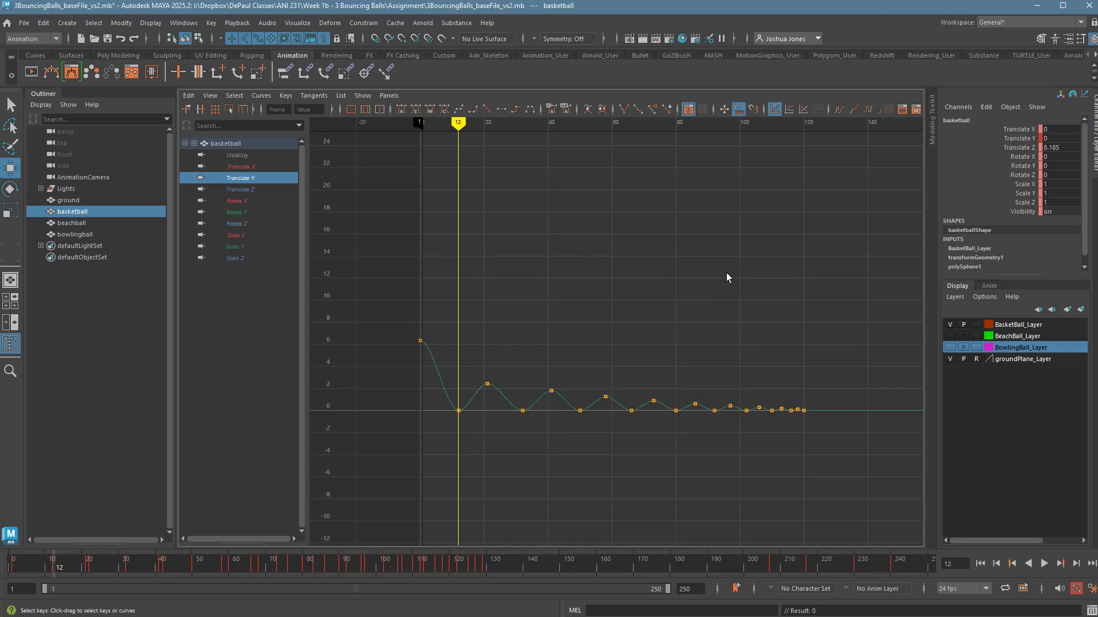
key("space")
key("space")
left_click(757, 316)
left_click(981, 564)
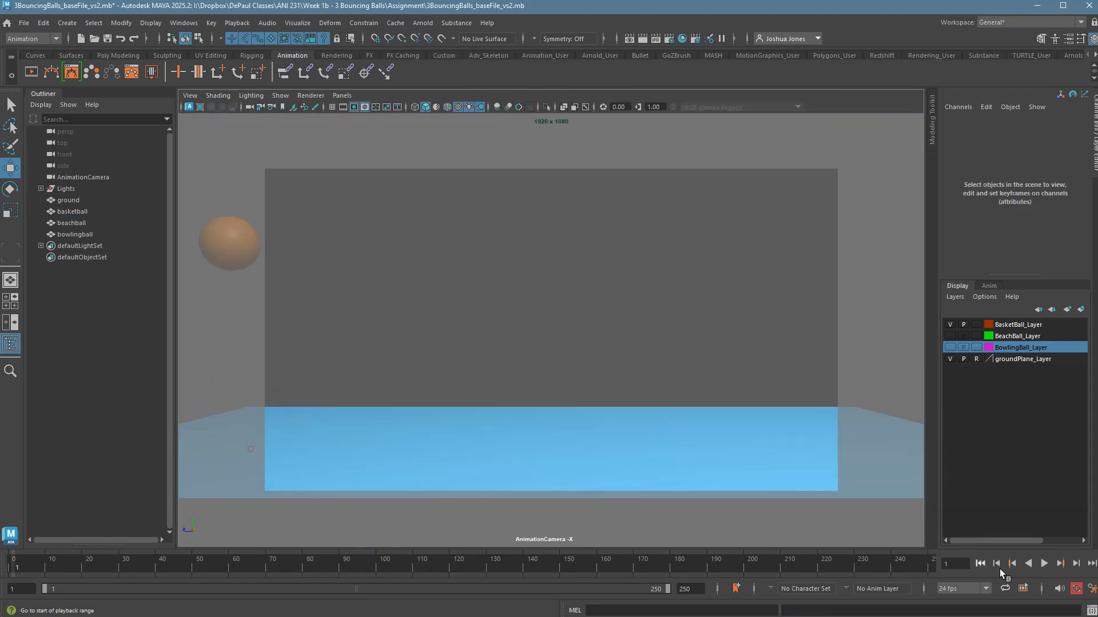
left_click(1050, 570)
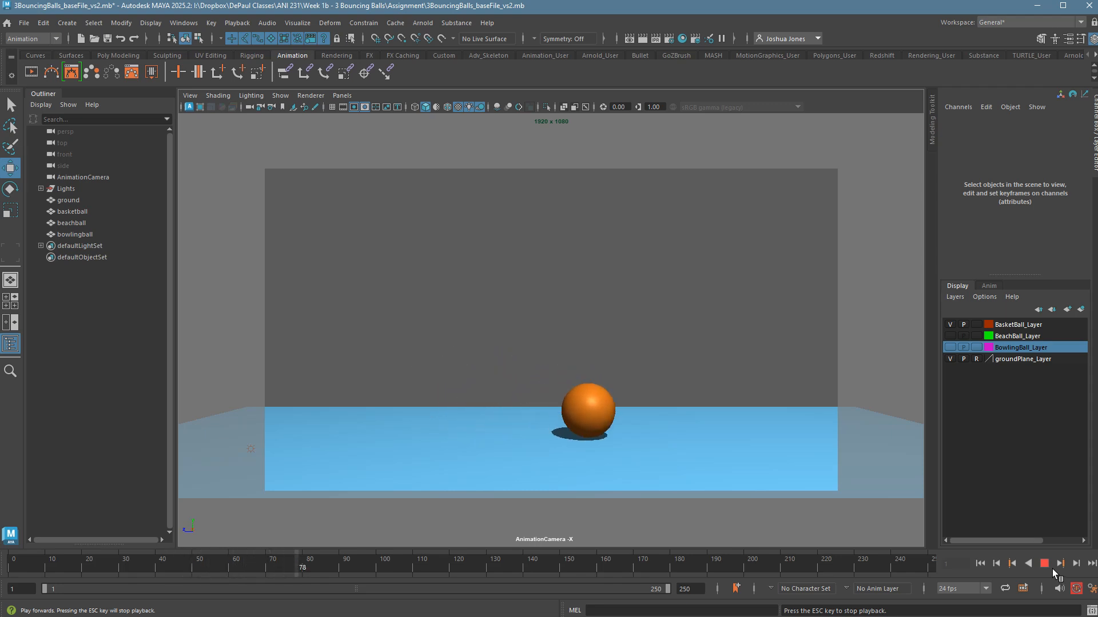
left_click(1051, 568)
Step: Reselect the basketball and raise its Translate Y peaks at frames 21 and 41 to about 4.4 and 2.9
left_click(621, 400)
key("space")
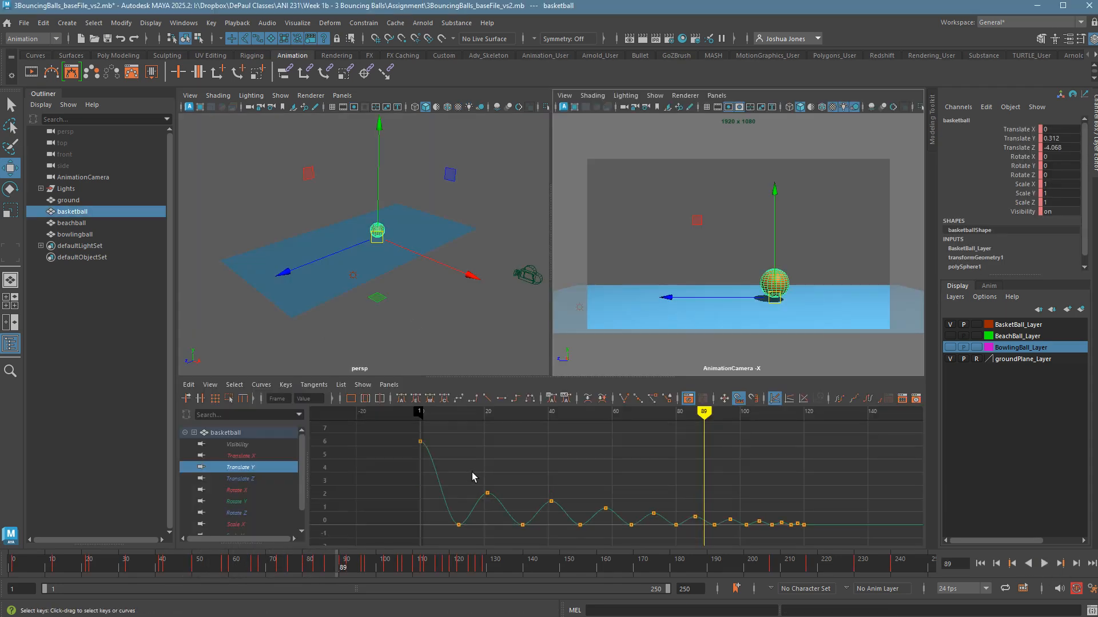
key("space")
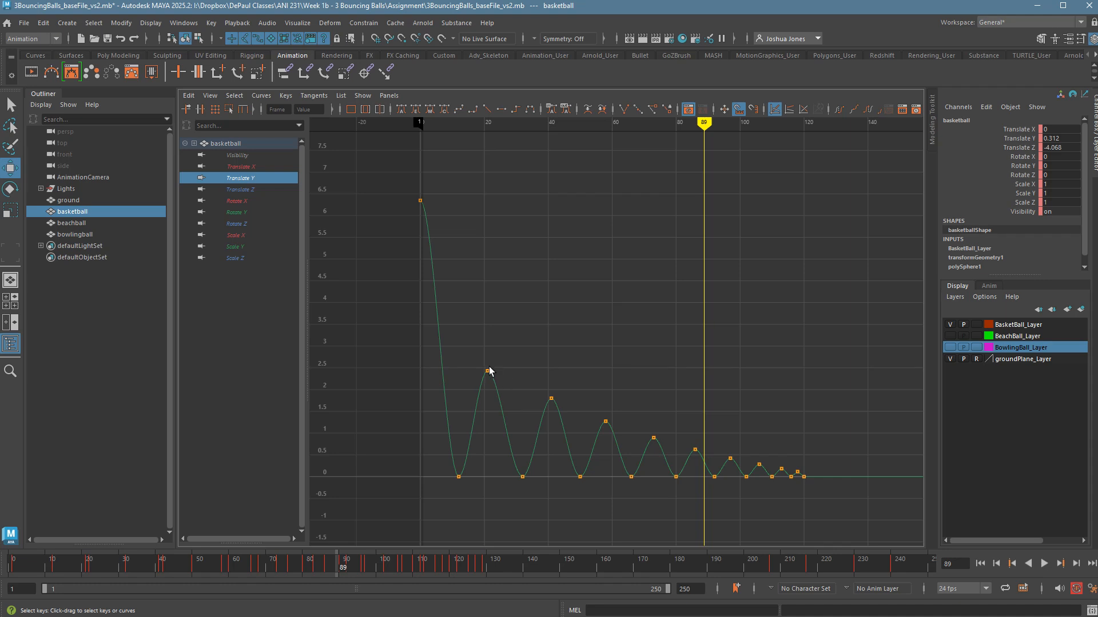
left_click_drag(475, 348, 509, 400)
middle_click_drag(509, 401, 484, 315, "shift")
left_click(551, 398)
middle_click_drag(551, 400, 558, 394, "shift")
Step: Raise the Translate Y peaks at frames 58, 73 and 86 to about 1.85, 1.17 and 0.72
left_click_drag(589, 419, 623, 466)
middle_click_drag(624, 465, 616, 440, "shift")
left_click_drag(635, 438, 673, 467)
middle_click_drag(674, 468, 669, 457, "shift")
left_click_drag(688, 441, 708, 476)
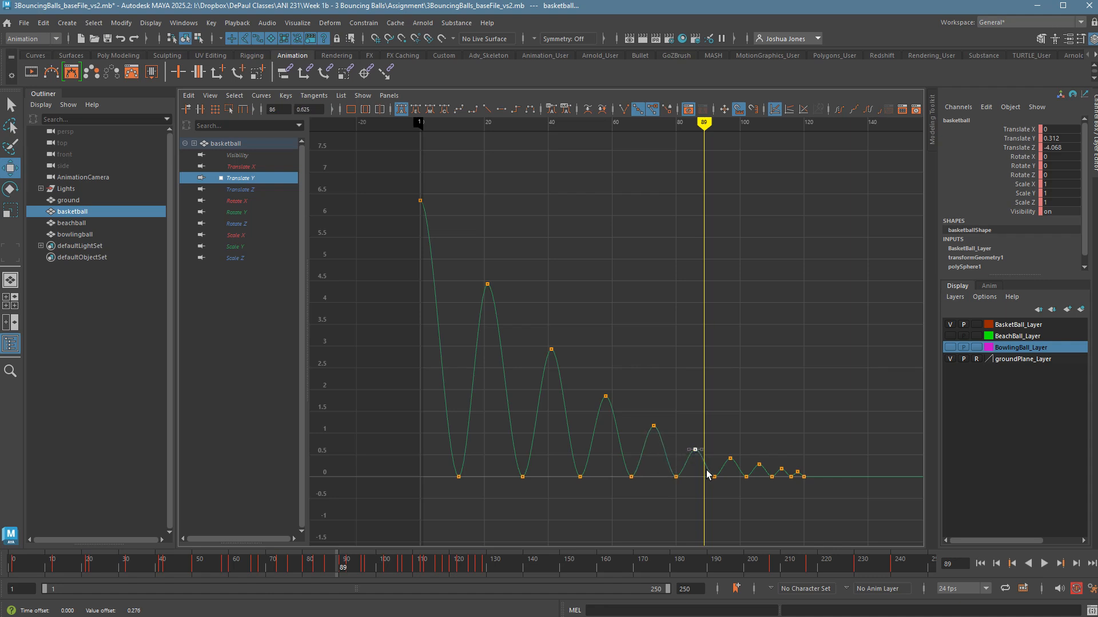
middle_click_drag(708, 476, 707, 466, "shift")
Step: Fine-tune the smaller bounces by raising the Translate Y peaks at frames 86 and 97 to about 0.8 and 0.46
left_click_drag(740, 472, 742, 474)
left_click_drag(649, 407, 808, 502)
key("f")
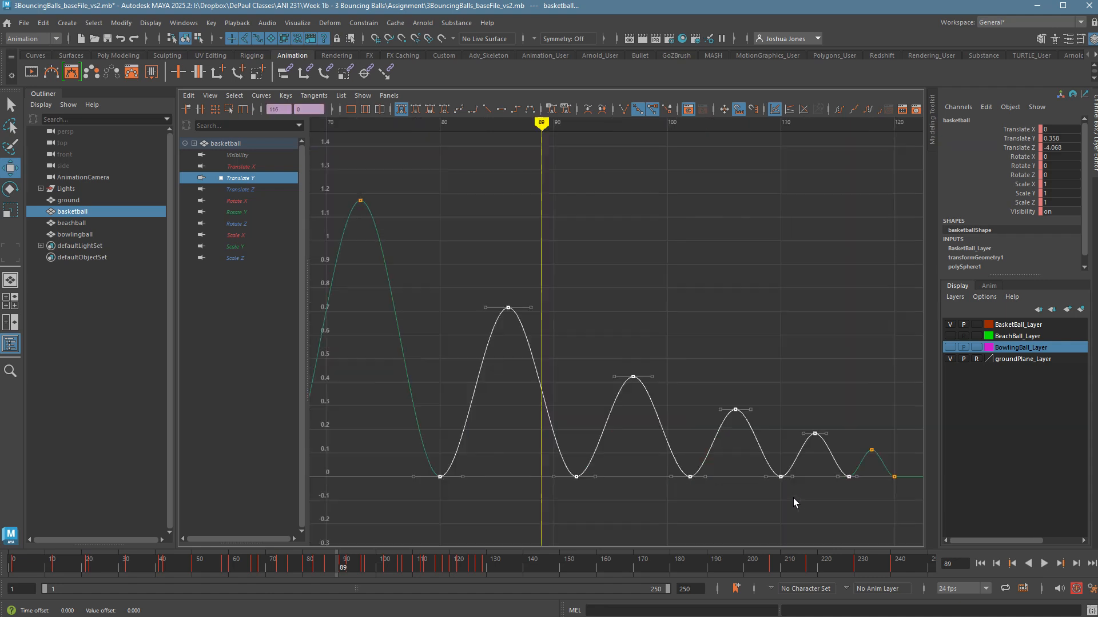
left_click(485, 327)
left_click(508, 308)
middle_click_drag(537, 373, 532, 342, "shift")
left_click(632, 377)
middle_click_drag(661, 436, 663, 417, "shift")
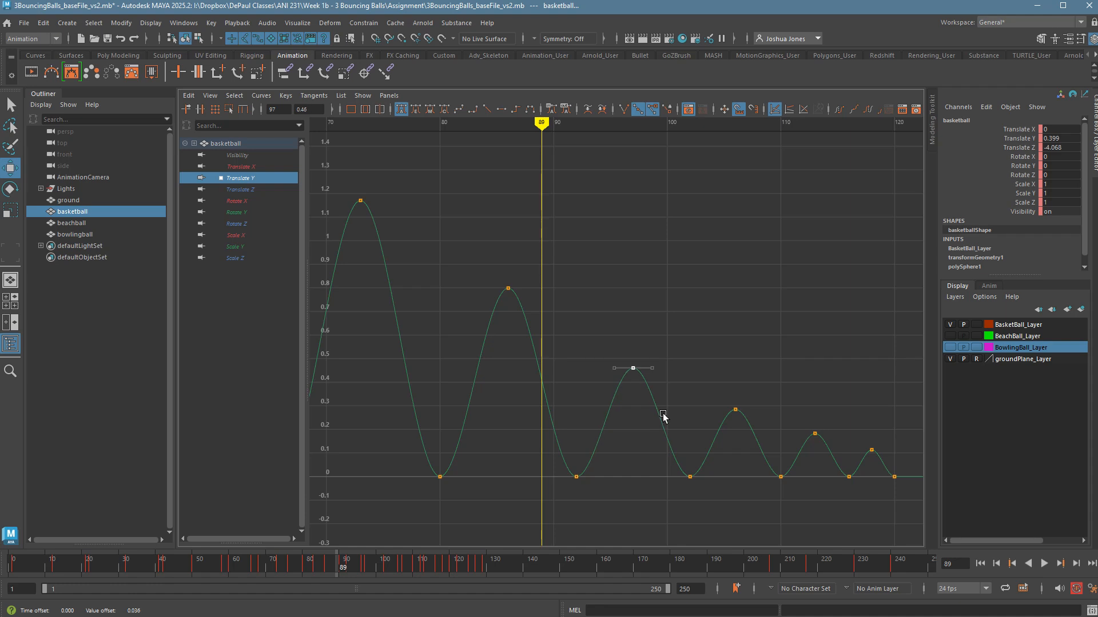
key("a")
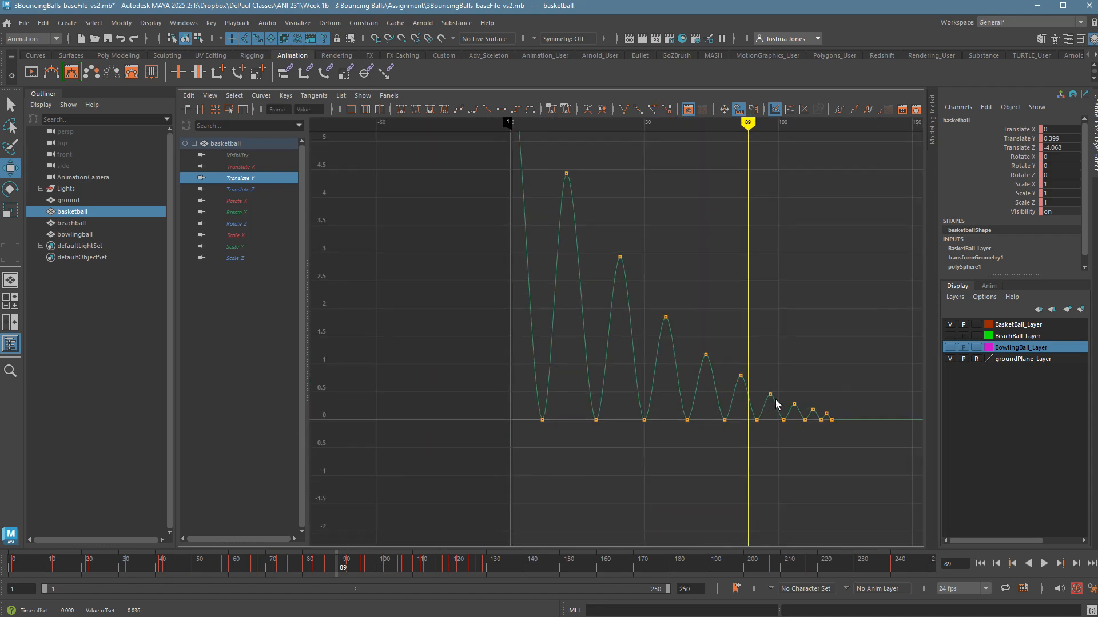
Step: Play the revised bounces in the enlarged AnimationCamera view, and scrub back through them with the basketball selected
key("space")
key("space")
left_click(767, 305)
left_click(1044, 564)
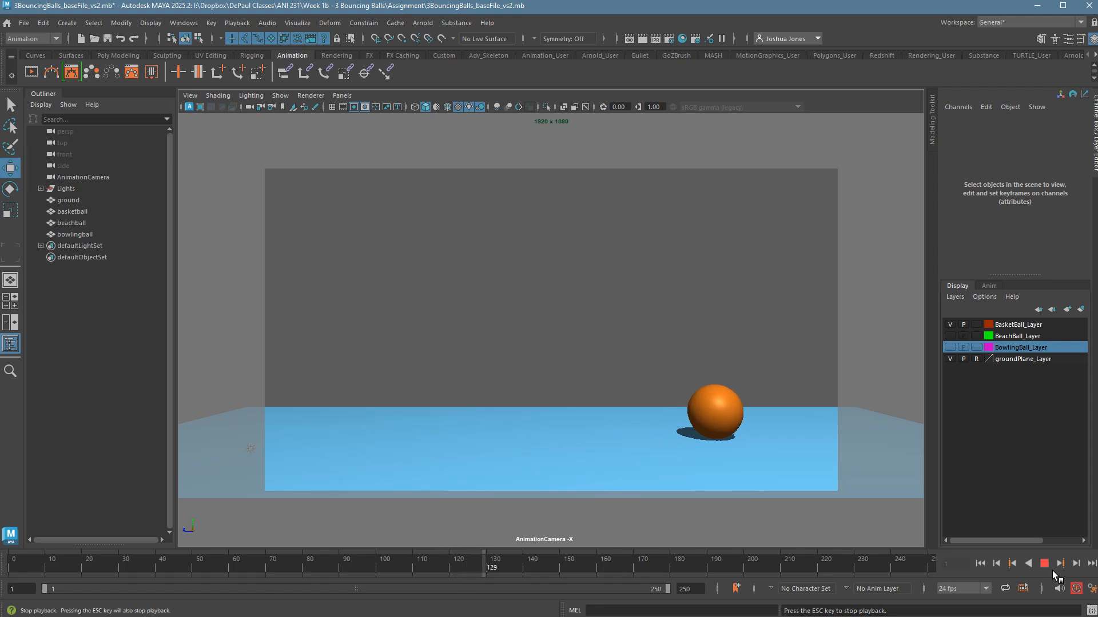
left_click(1044, 564)
left_click(741, 418)
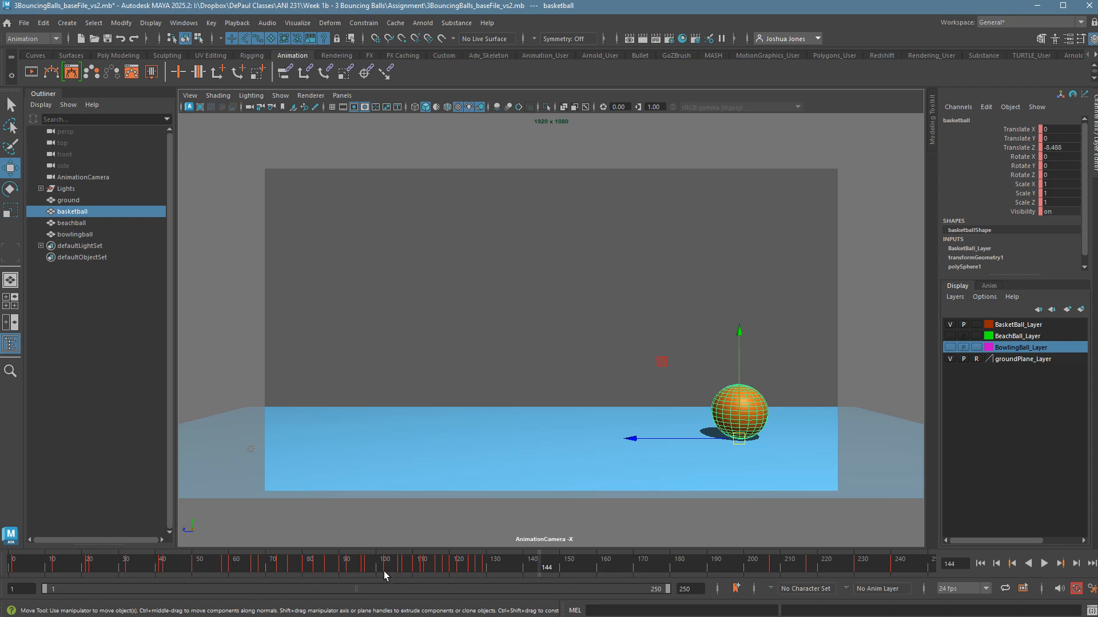
mouse_move(474, 573)
left_mouse_down()
mouse_move(141, 579)
mouse_move(455, 576)
mouse_move(314, 575)
left_mouse_up()
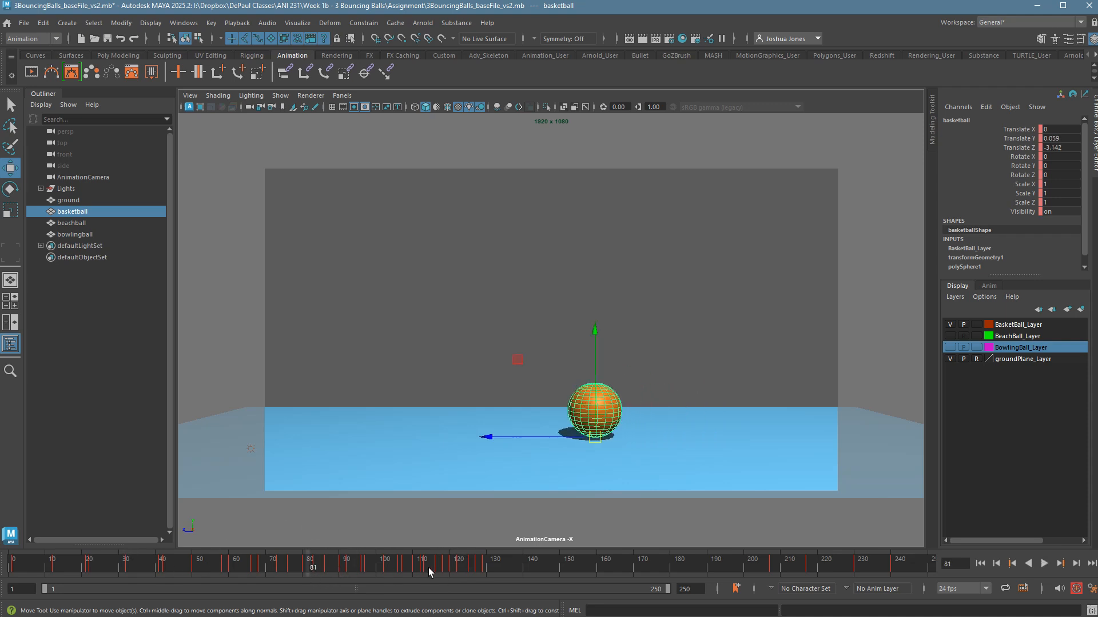
Step: Examine the basketball's full Translate Z curve in the Graph Editor, and return to its Translate Y curve
key("space")
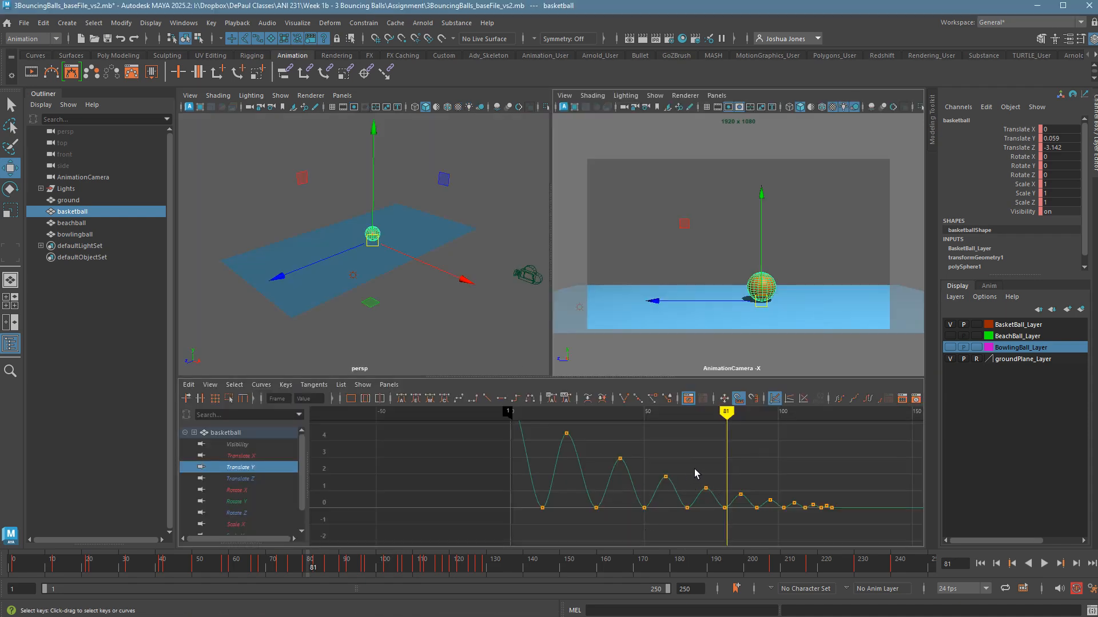
left_click(263, 479)
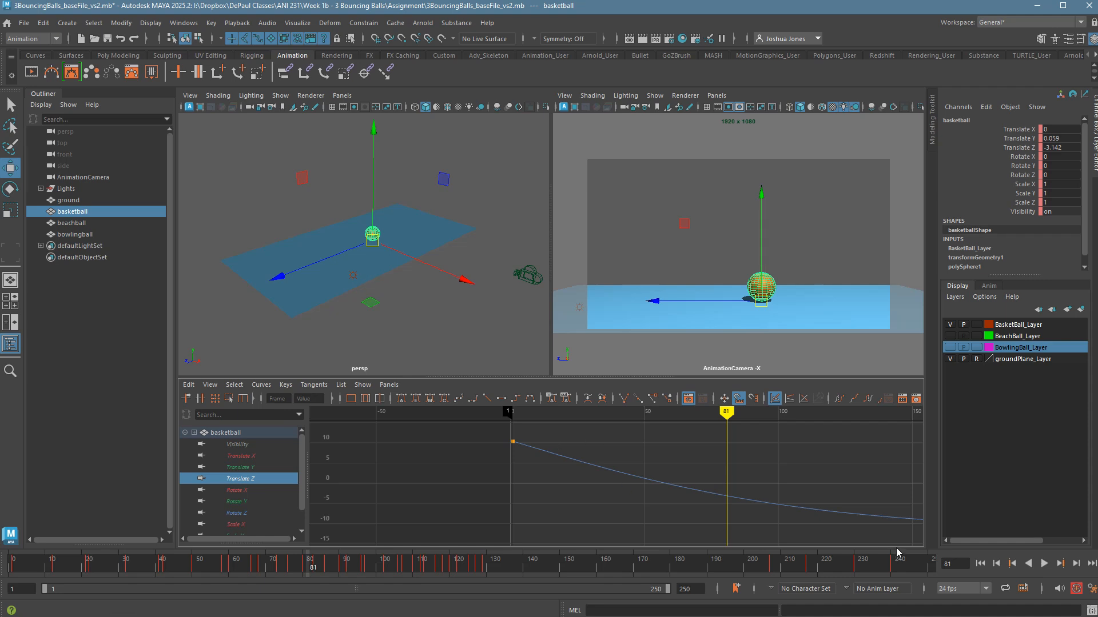
key("f")
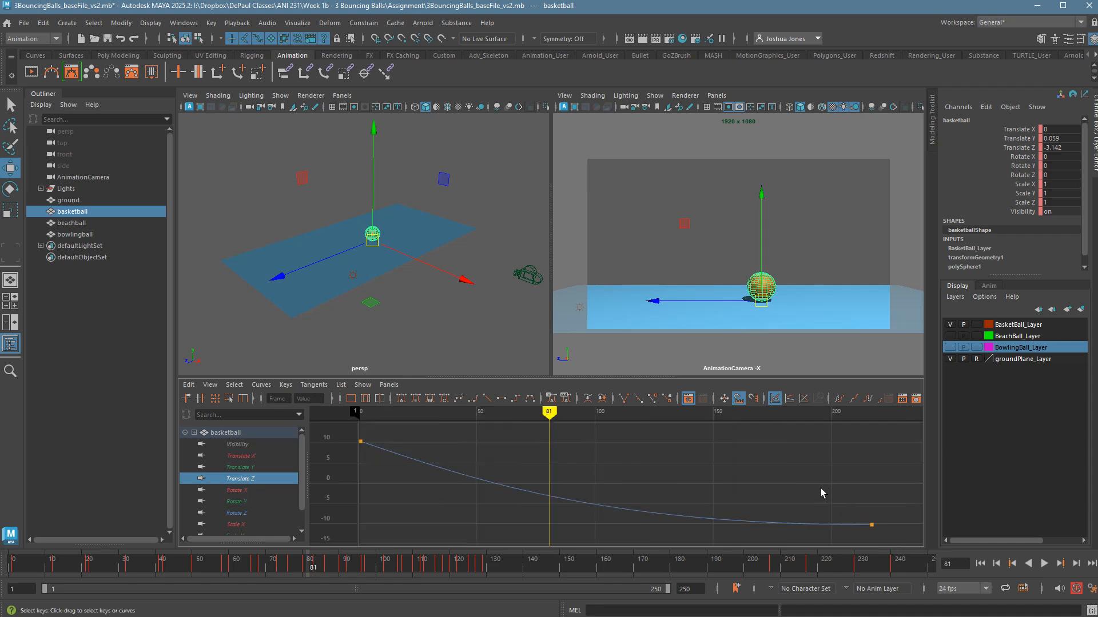
left_click(252, 467)
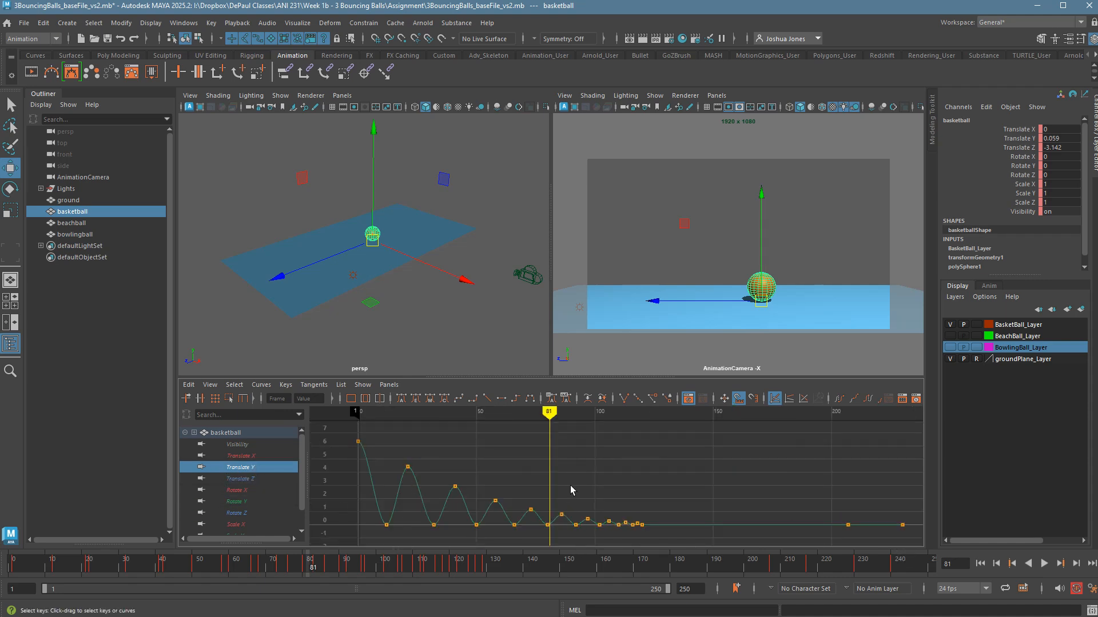
Step: Select all Translate Y peak keys in the enlarged Graph Editor and give them flat tangents
key("space")
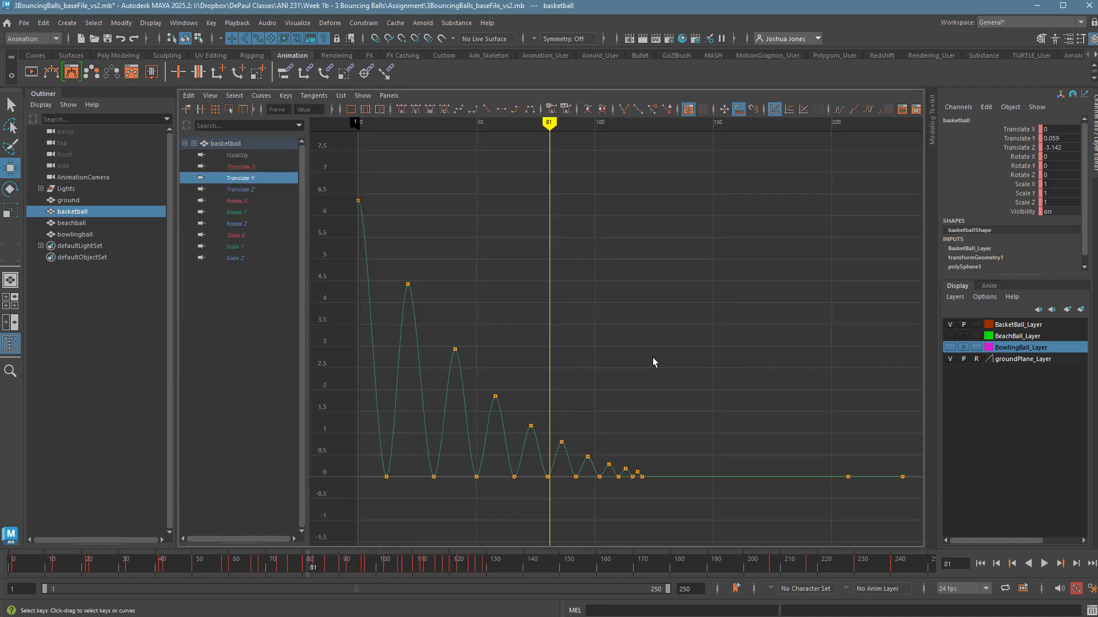
middle_click_drag(583, 388, 696, 404, "alt")
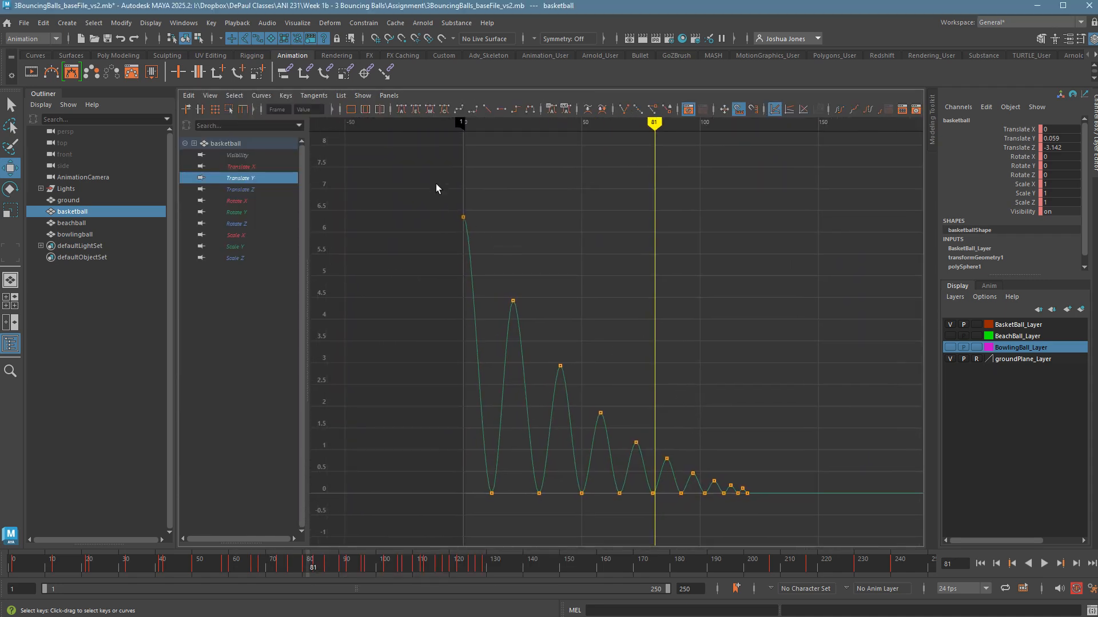
left_click_drag(436, 181, 788, 490)
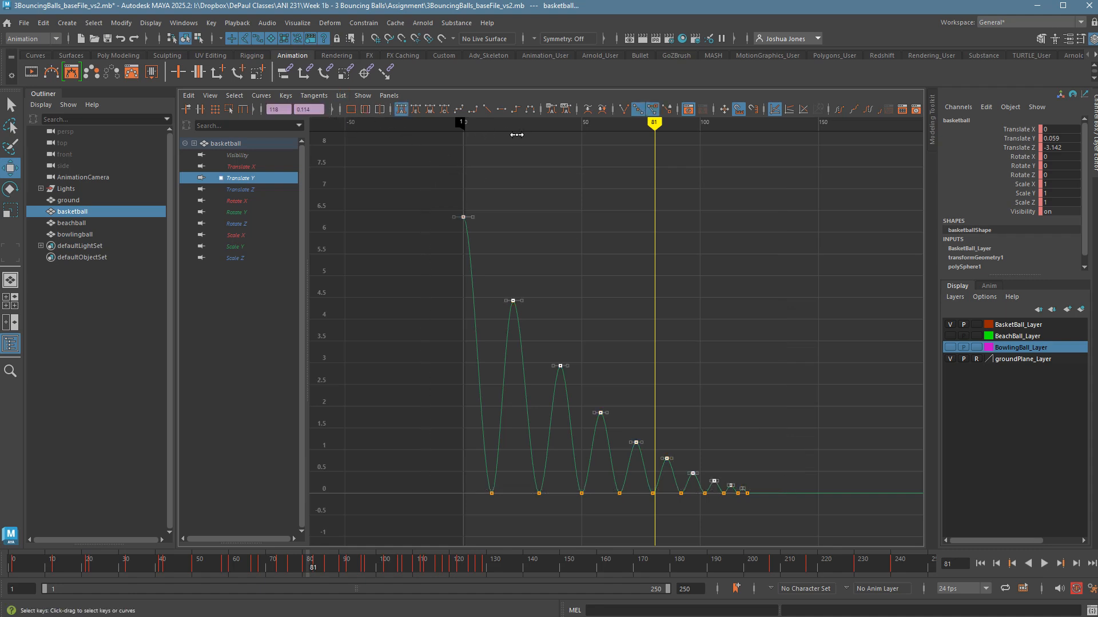
left_click(512, 114)
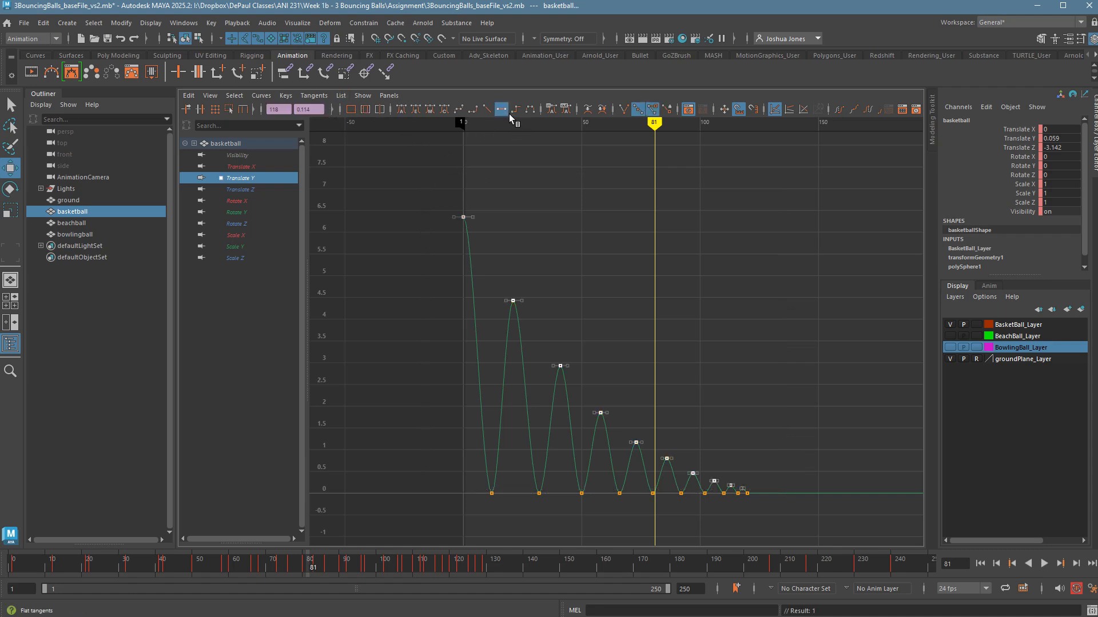
Step: Give all Translate Y ground-contact keys linear tangents and break their tangent handles
left_click(688, 385)
left_click_drag(454, 533, 802, 502)
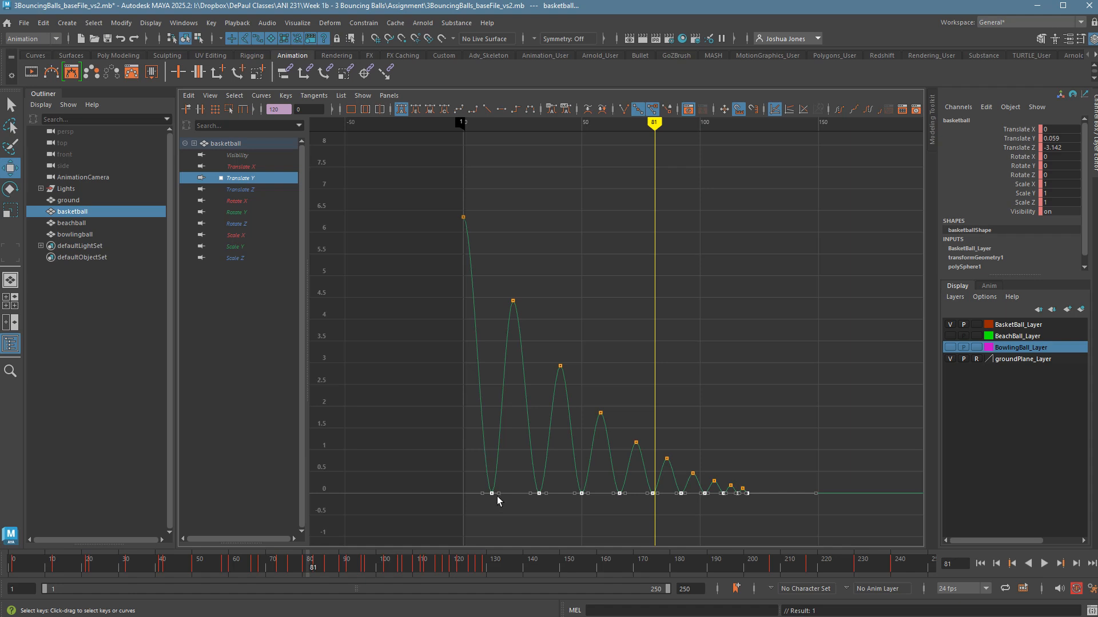
left_click(488, 109)
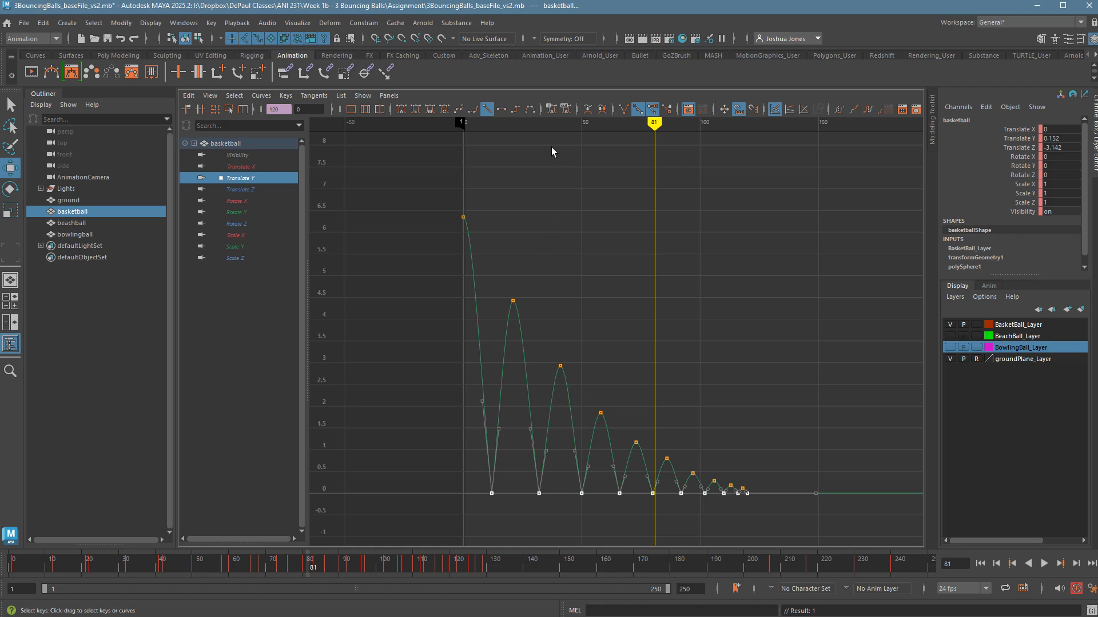
left_click(627, 111)
Step: Frame the first bounces and steepen the tangent handles at the frame 12 ground contact to round the neighbouring arcs
left_click_drag(445, 209, 622, 517)
key("f")
left_click(625, 311)
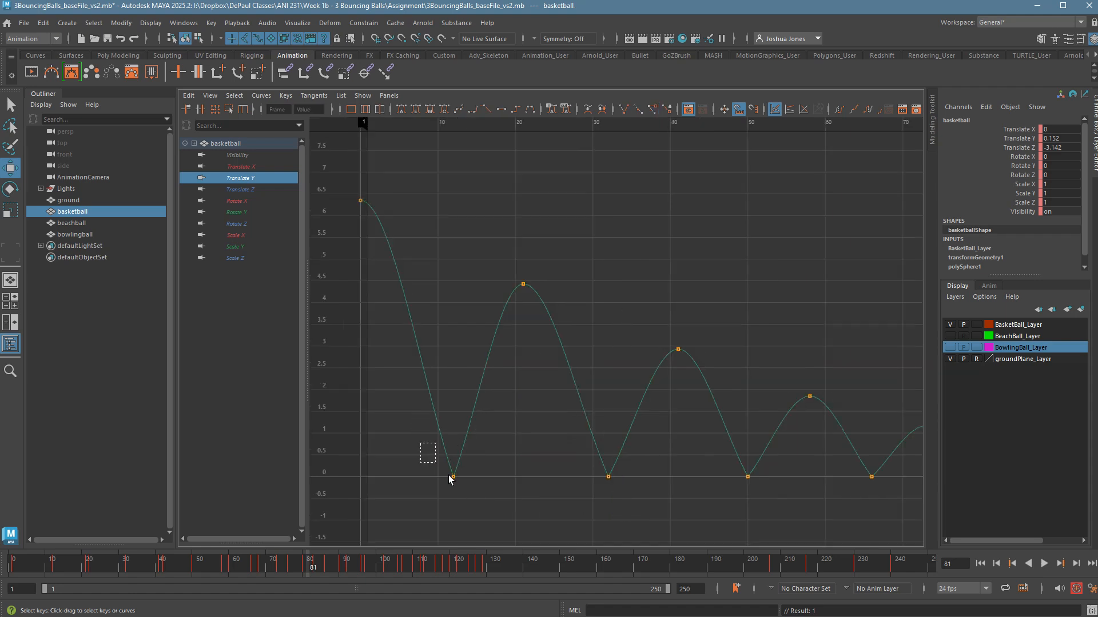
left_click_drag(448, 475, 457, 481)
middle_click_drag(450, 421, 476, 421)
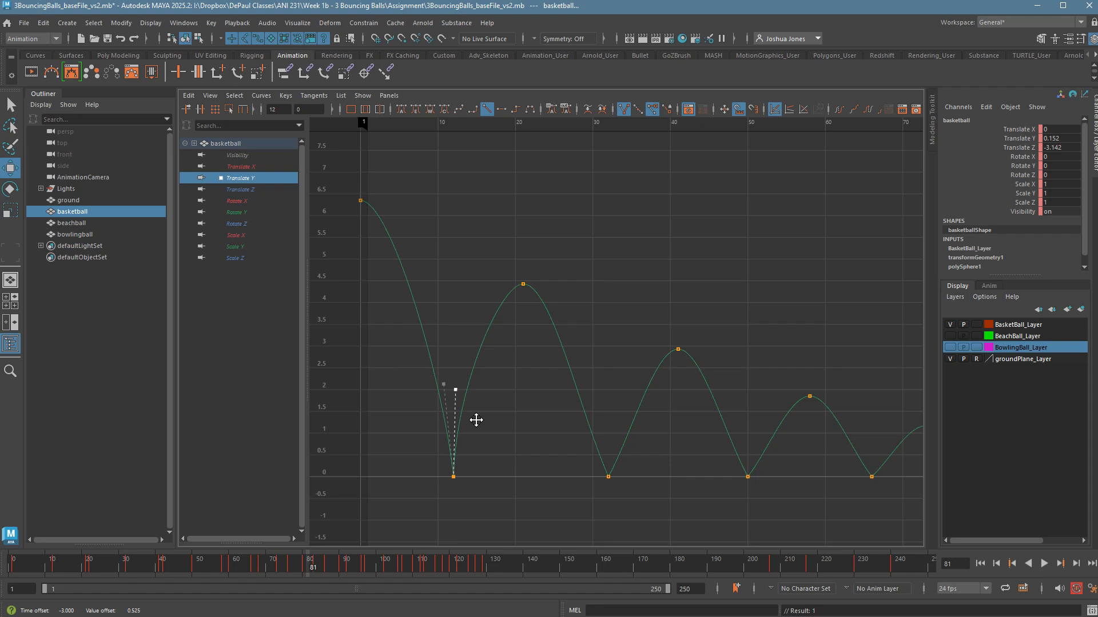
Step: Steepen the tangent handles at the frame 32 ground contact and lengthen the flat handles at the frame 21 Translate Y peak
left_click_drag(591, 434, 661, 523)
middle_click_drag(610, 436, 633, 437)
middle_click_drag(674, 480, 646, 452)
left_click_drag(489, 245, 581, 328)
left_click_drag(545, 258, 588, 327)
middle_click_drag(589, 327, 606, 332, "shift")
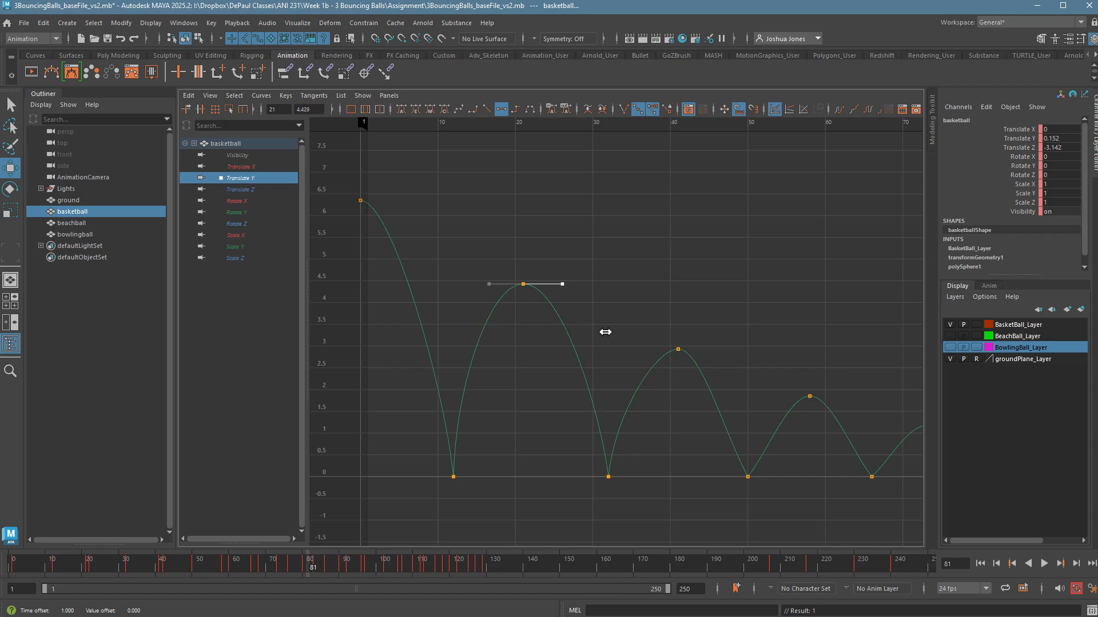
Step: Lengthen the flat handles at the frame 41 peak and steepen the tangent handles at the frame 50 ground contact
left_click_drag(658, 333, 719, 369)
middle_click_drag(719, 370, 733, 377, "shift")
left_click_drag(698, 446, 817, 524)
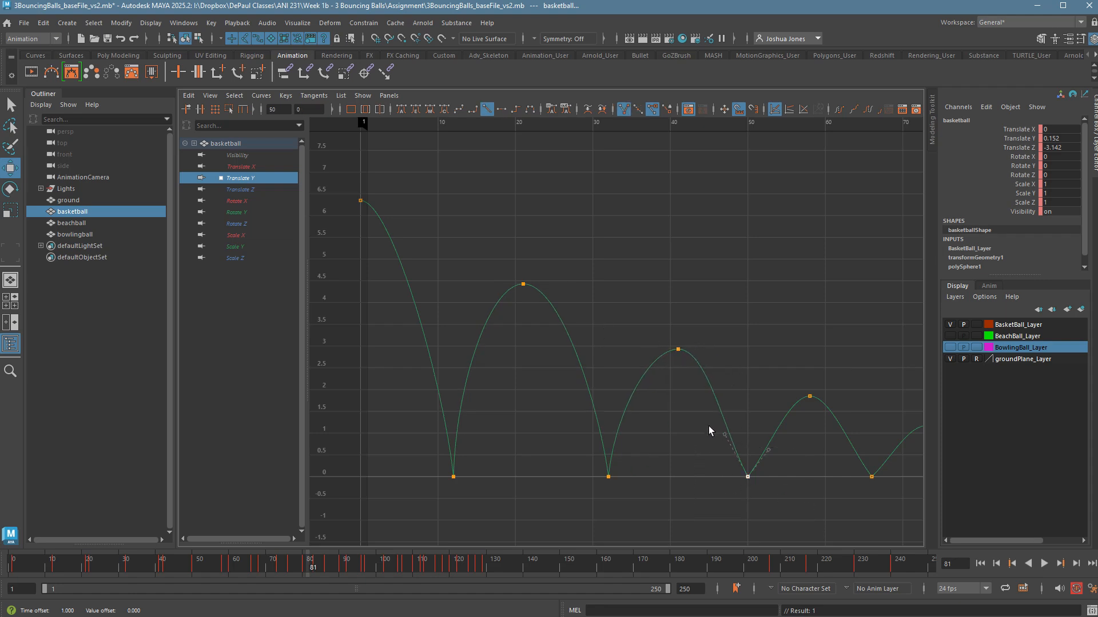
middle_click_drag(747, 444, 762, 443, "shift")
left_click(769, 451)
middle_click_drag(793, 479, 550, 478)
Step: Steepen the incoming tangent at the frame 66 ground contact and lengthen the flat handles at the frame 58 peak
left_click_drag(585, 449, 613, 449)
middle_click_drag(616, 452, 629, 446)
left_click_drag(529, 372, 591, 412)
middle_click_drag(595, 412, 605, 413)
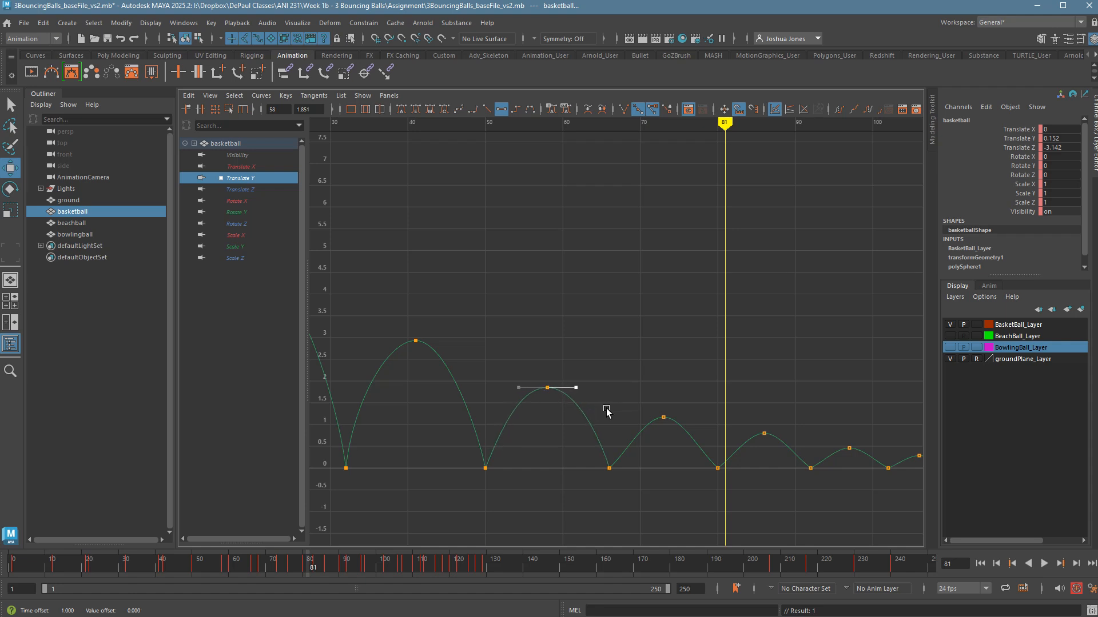
Step: Frame the bounces after frame 66 and steepen the outgoing tangent at the frame 66 ground contact
left_click(731, 524)
middle_click_drag(730, 525, 502, 475, "alt")
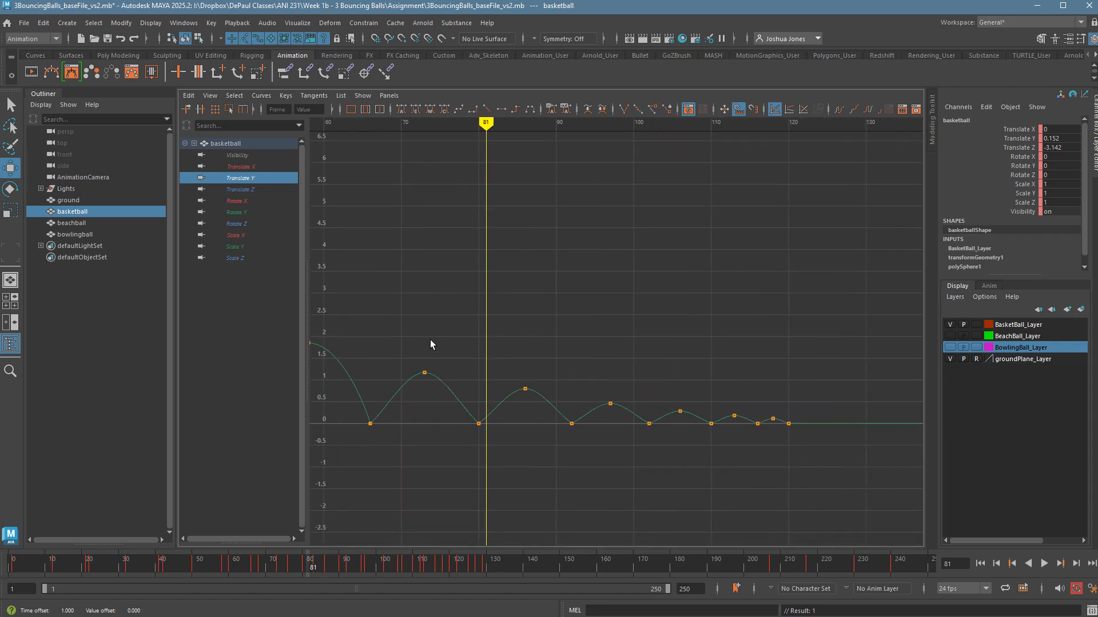
left_click_drag(417, 331, 783, 502)
key("f")
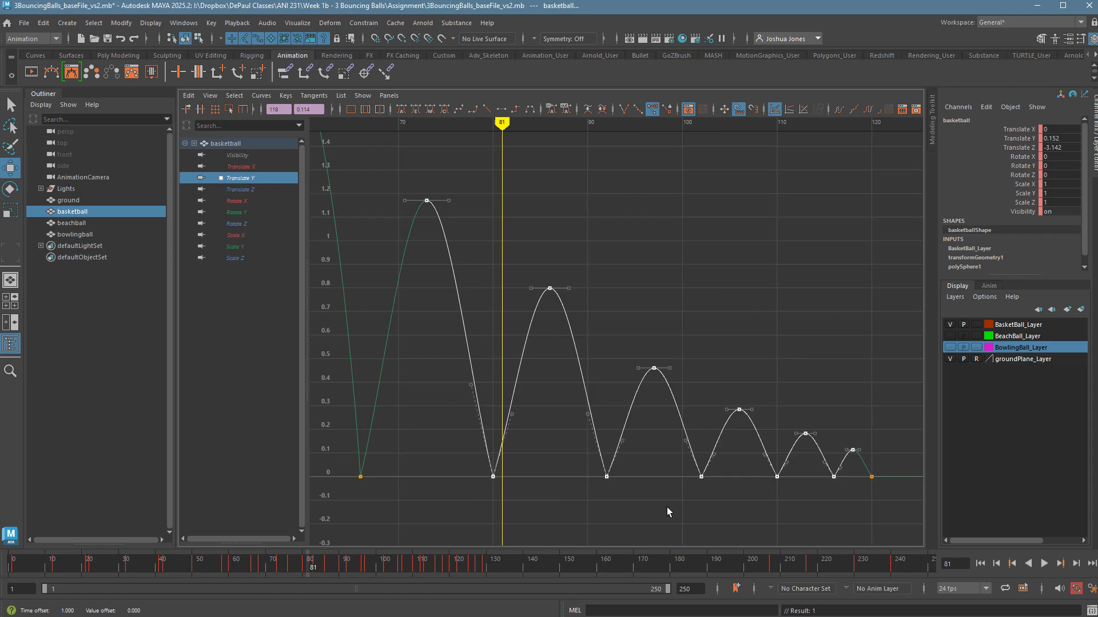
left_click(667, 507)
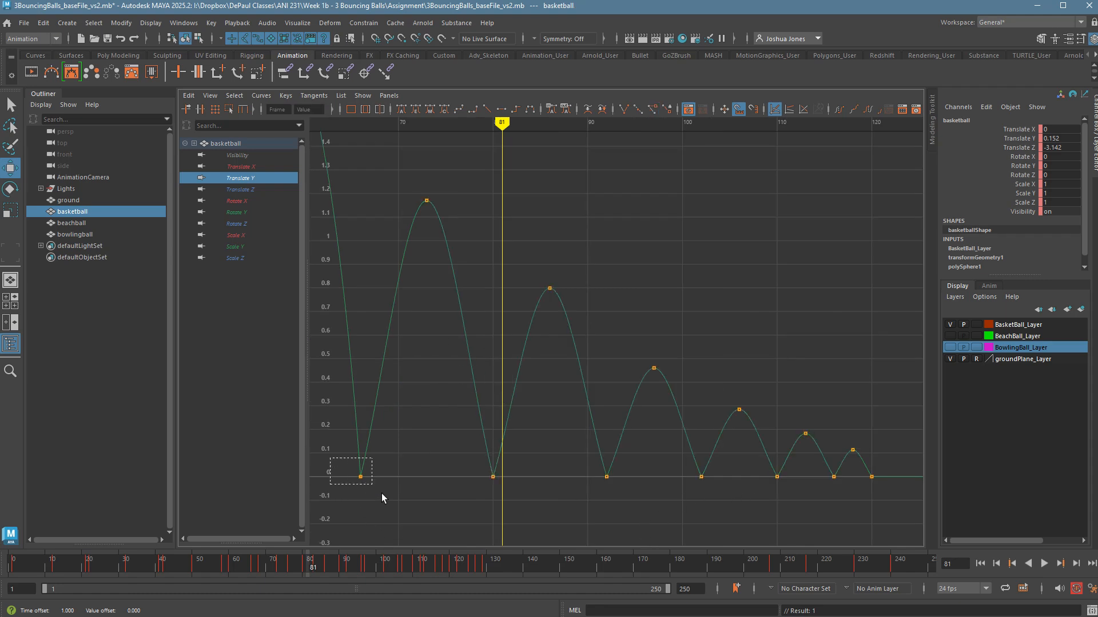
left_click_drag(382, 493, 382, 493)
middle_click_drag(407, 411, 387, 372)
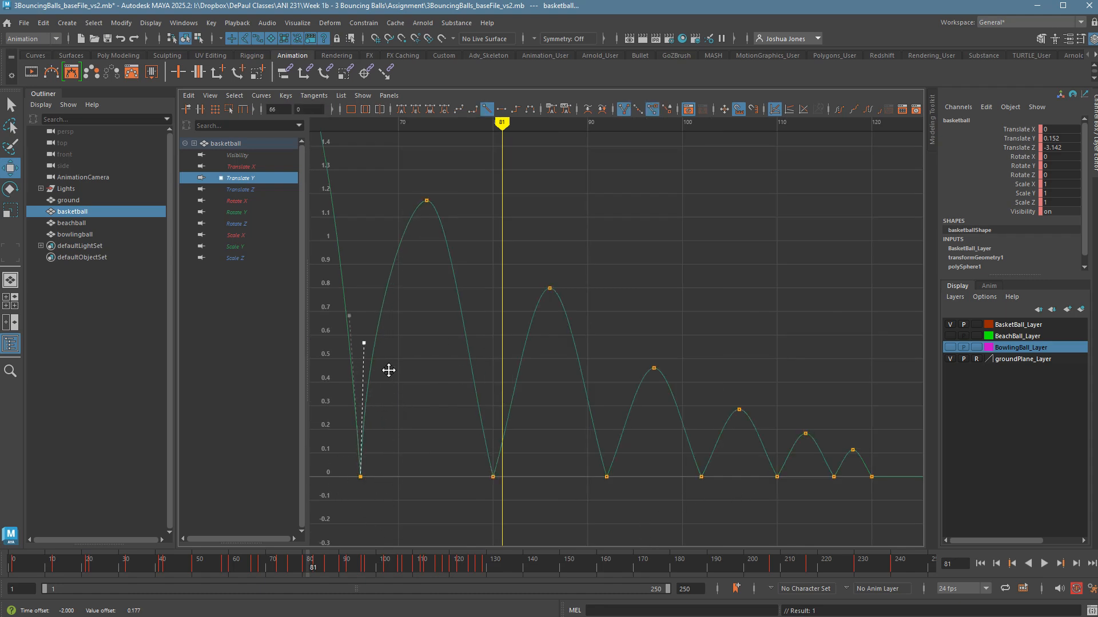
Step: Steepen the incoming tangent at the frame 80 ground contact and lengthen the flat handles at the frame 73 peak
left_click_drag(477, 399, 478, 400)
middle_click_drag(496, 409, 510, 408)
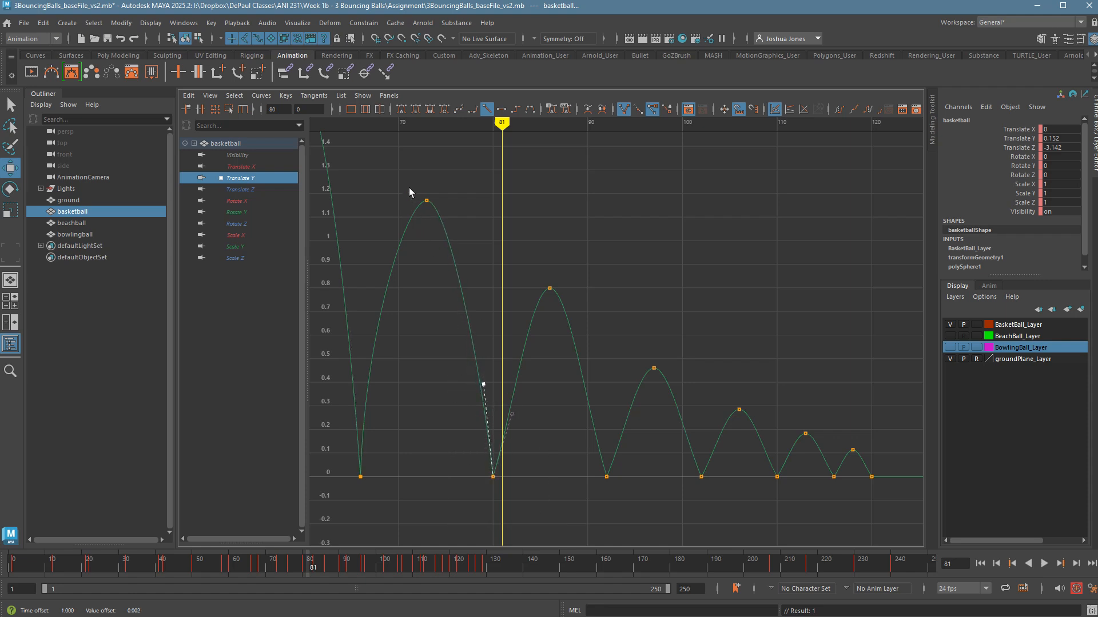
left_click_drag(410, 187, 479, 229)
middle_click_drag(479, 229, 497, 233)
Step: Round the bounce between frames 80 and 92 by steepening its contact tangents and lengthening the flat handles at the frame 86 peak
left_click_drag(481, 464, 528, 486)
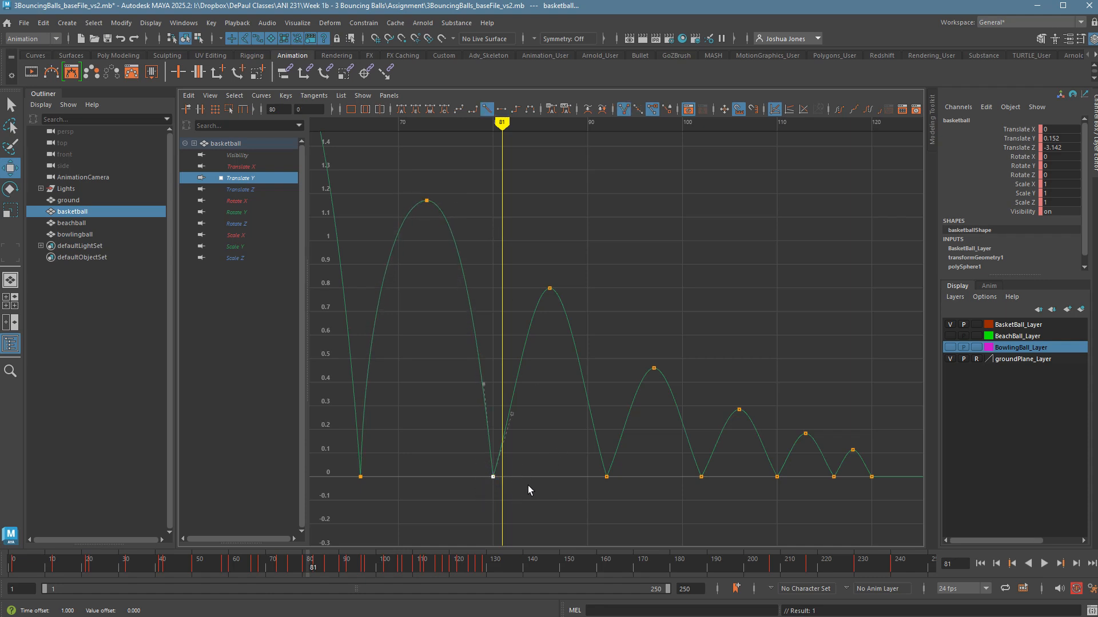
left_click_drag(534, 430, 541, 433)
middle_click_drag(540, 433, 529, 414)
left_click_drag(575, 406, 609, 427)
middle_click_drag(609, 427, 620, 431)
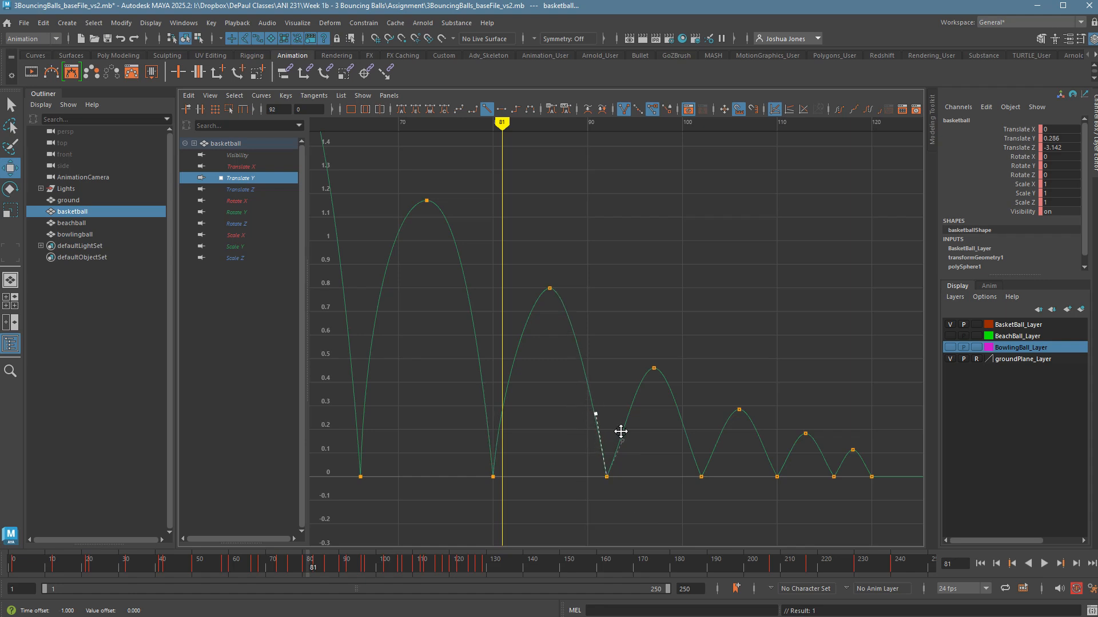
mouse_move(535, 262)
left_mouse_down()
mouse_move(606, 325)
mouse_move(588, 308)
left_mouse_up()
left_click_drag(561, 274, 596, 317)
middle_click_drag(601, 320, 613, 322, "shift")
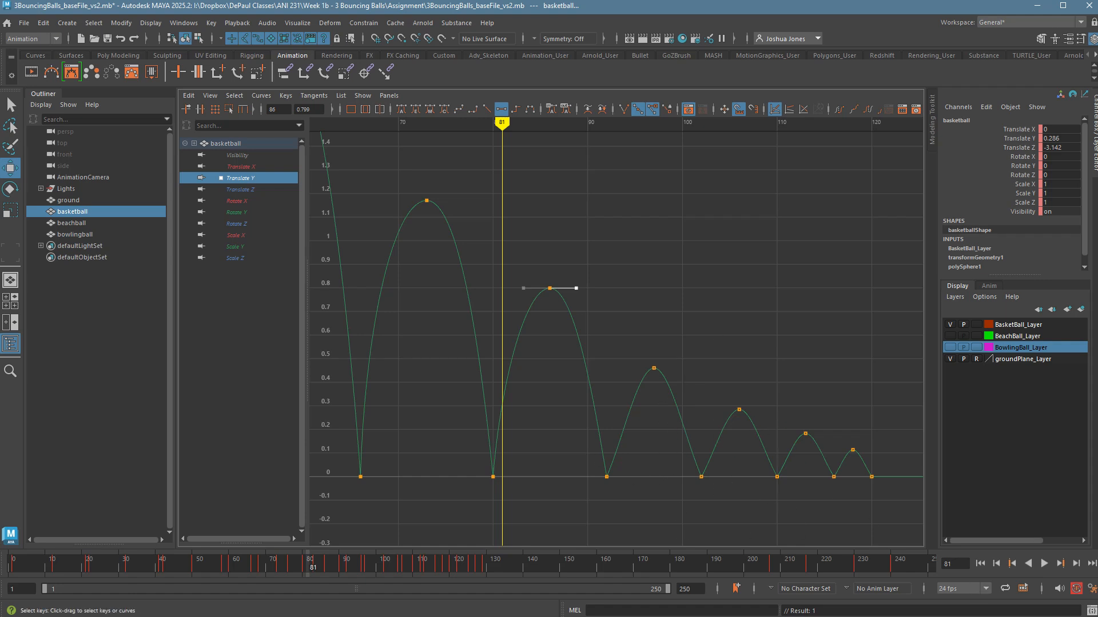
Step: Frame all the bounces together and adjust the flat handle lengths at the frame 41 and frame 58 peaks
left_click(680, 399)
key("a")
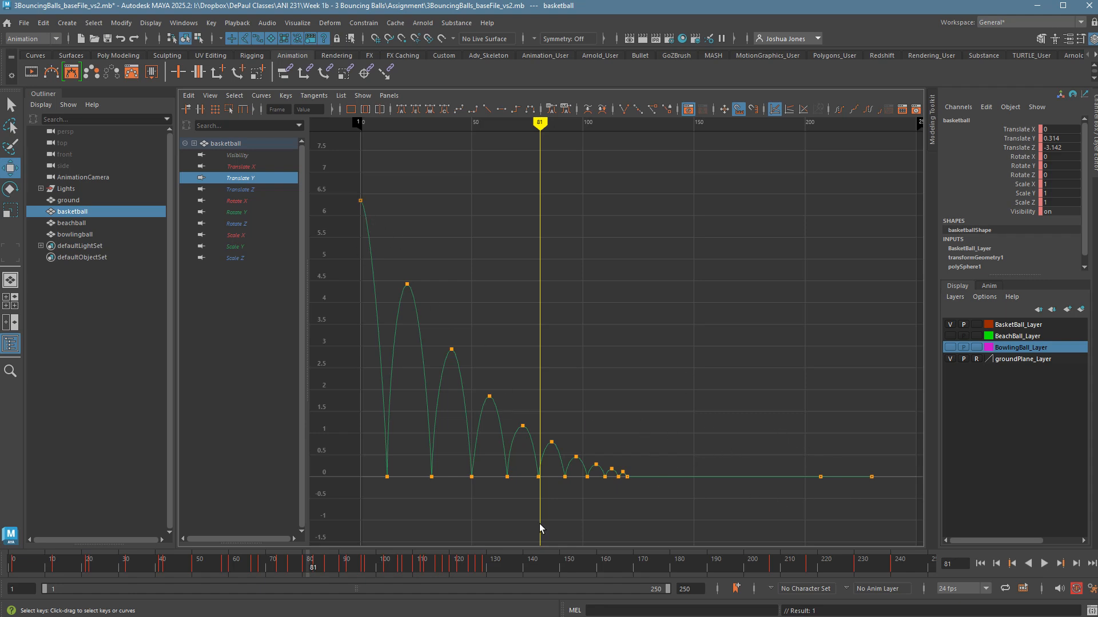
left_click_drag(622, 490, 368, 246)
key("f")
left_click(653, 351)
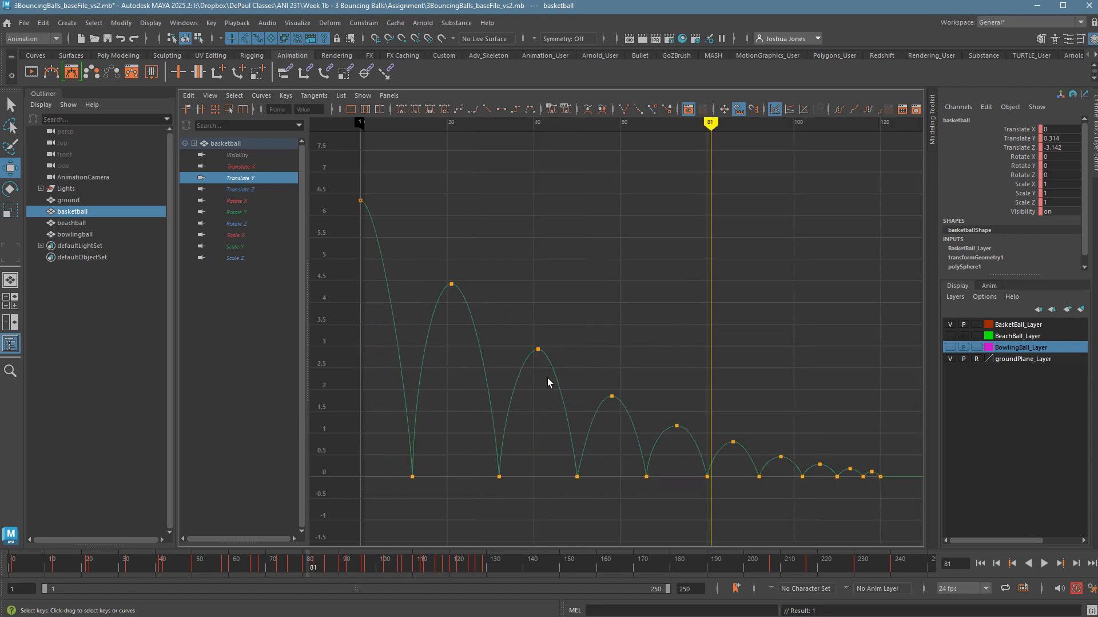
left_click_drag(571, 393, 569, 390)
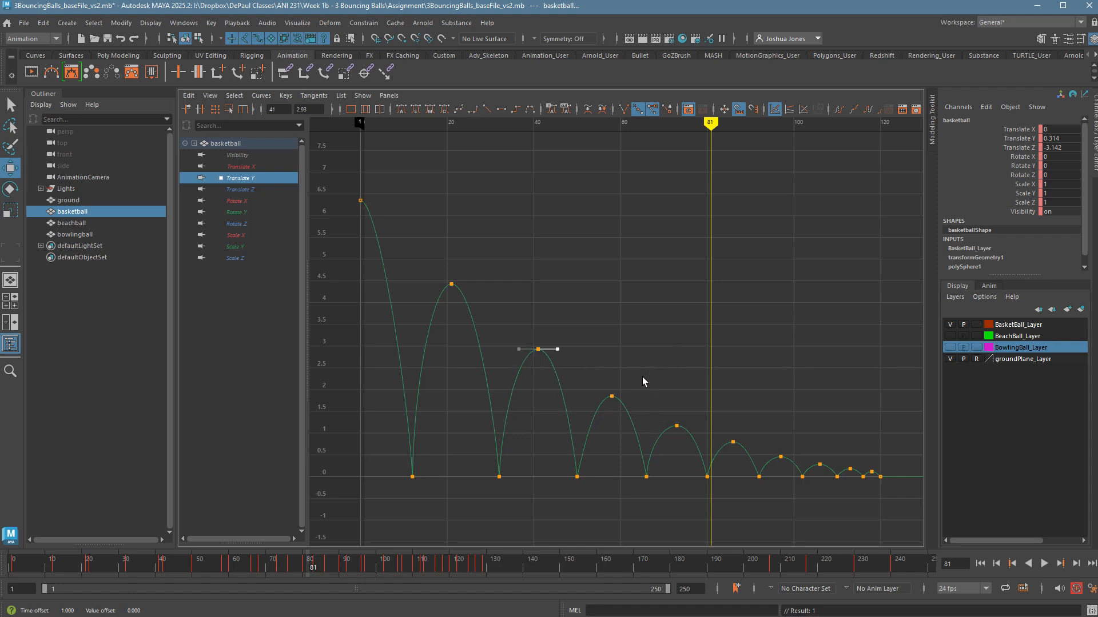
left_click_drag(594, 378, 645, 417)
middle_click_drag(645, 414, 654, 416, "shift")
Step: Delete the stray Translate Y key just after frame 200 on the flat end of the curve
left_click(877, 370)
scroll(822, 444, "down", 2)
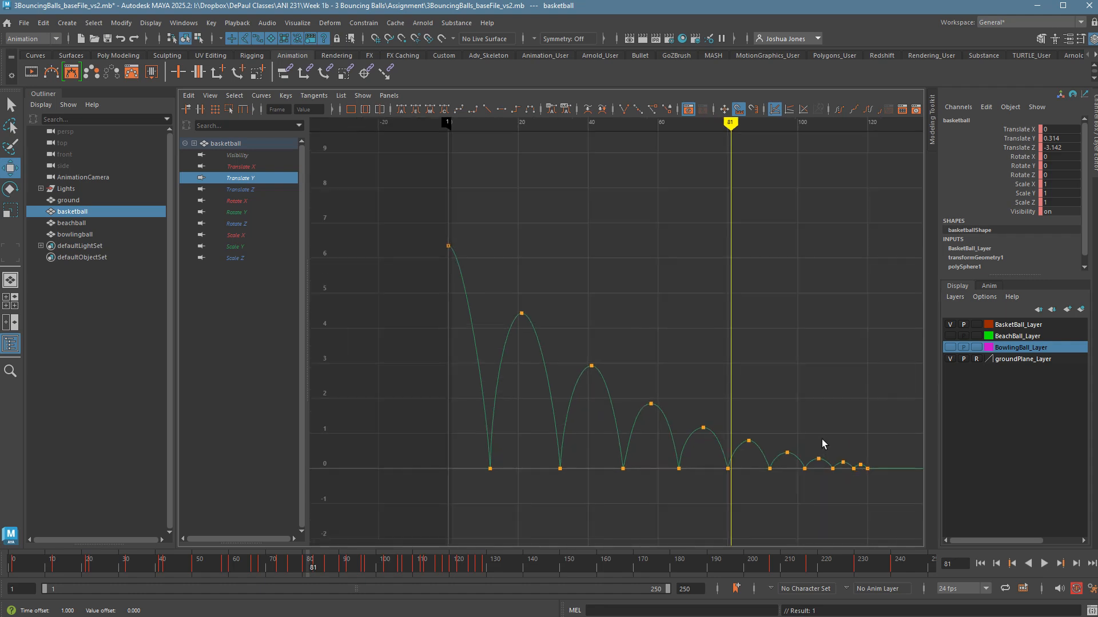
middle_click_drag(823, 444, 718, 436, "alt")
scroll(833, 438, "down", 3)
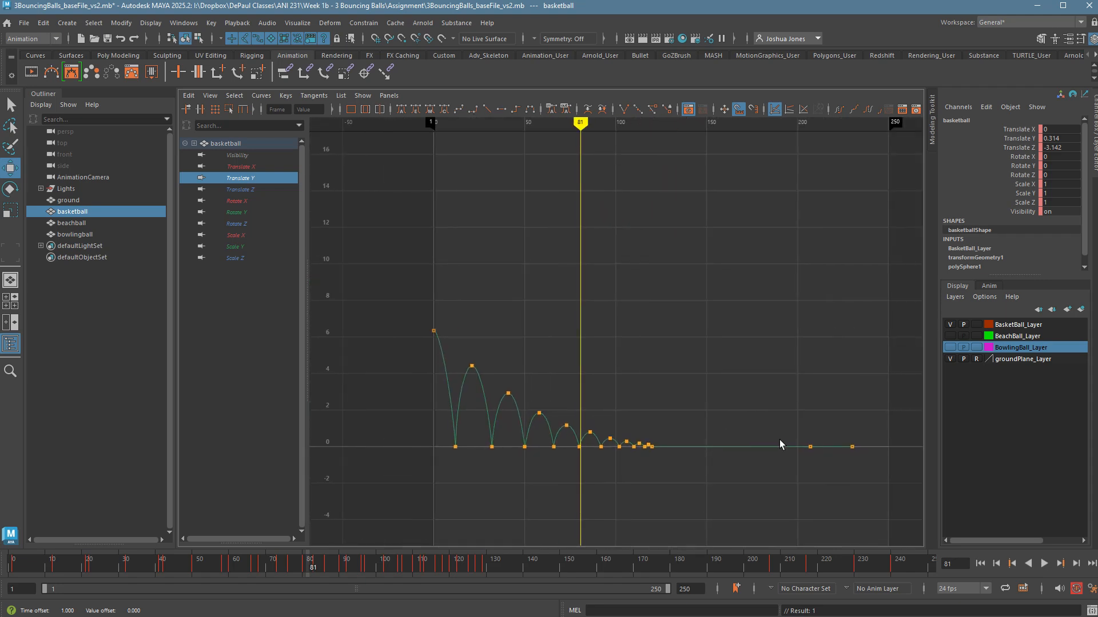
left_click_drag(776, 434, 827, 468)
key("Delete")
middle_click_drag(731, 391, 761, 397, "alt")
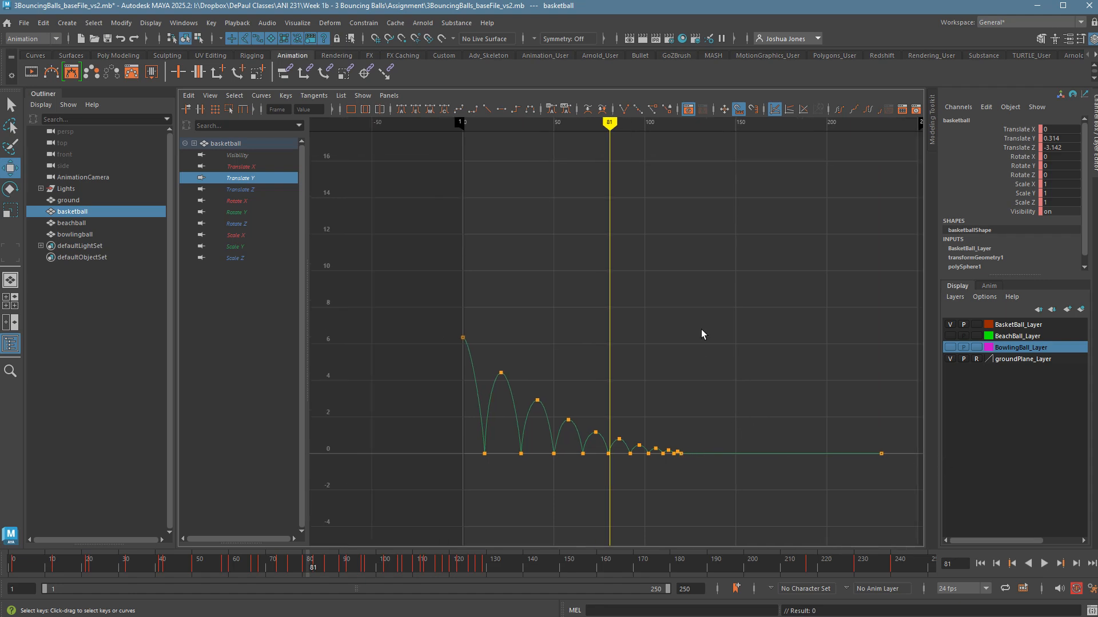
Step: Enlarge the AnimationCamera view, deselect the ball and play the animation from the first frame
key("space")
key("space")
left_click(905, 480)
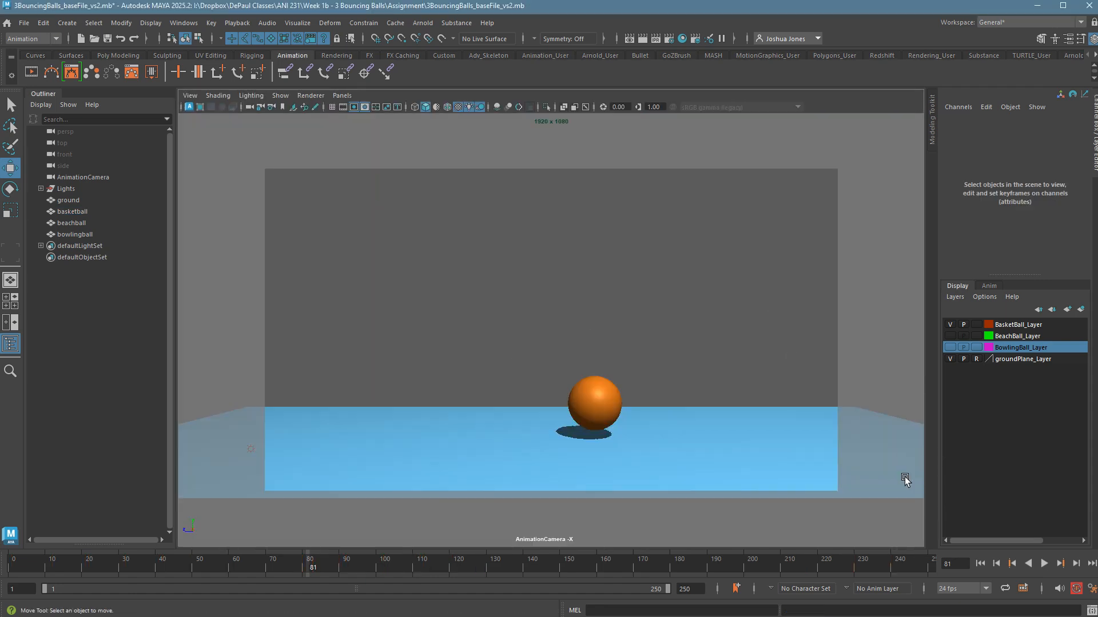
left_click(982, 565)
left_click(1045, 564)
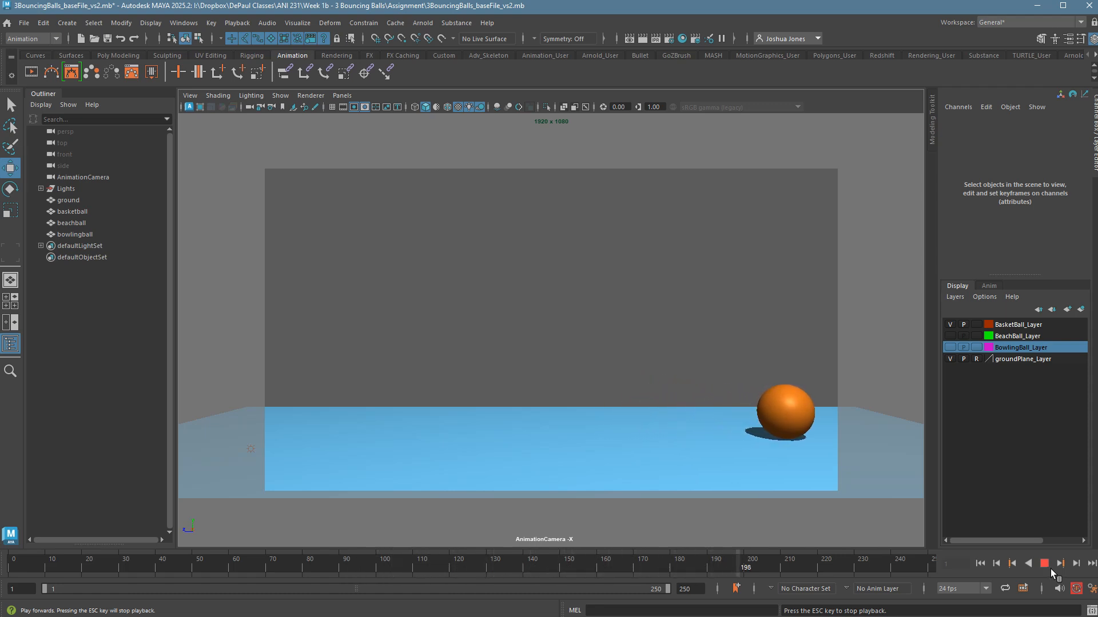
left_click(1047, 566)
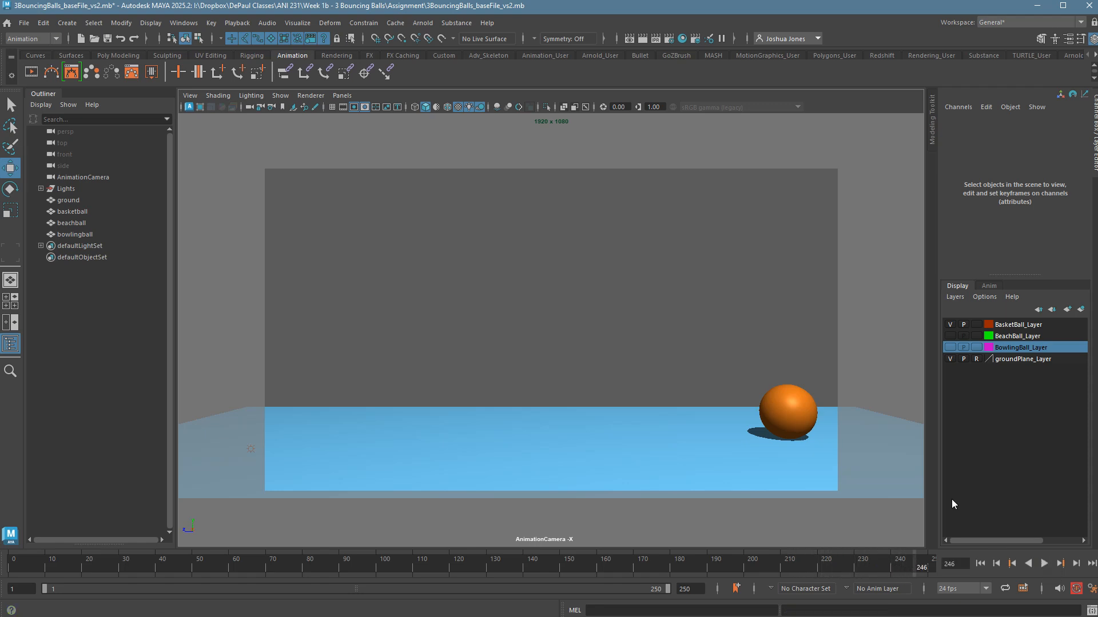
Step: Scrub the timeline back to frame 1 and replay the basketball's bounces in the AnimationCamera view
key("space")
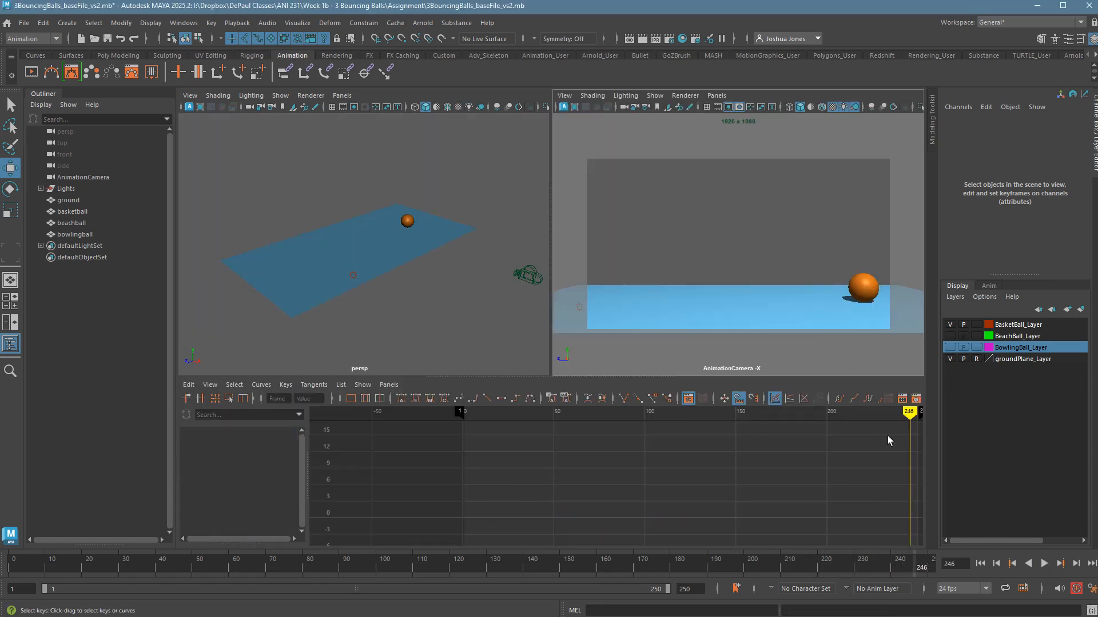
key("space")
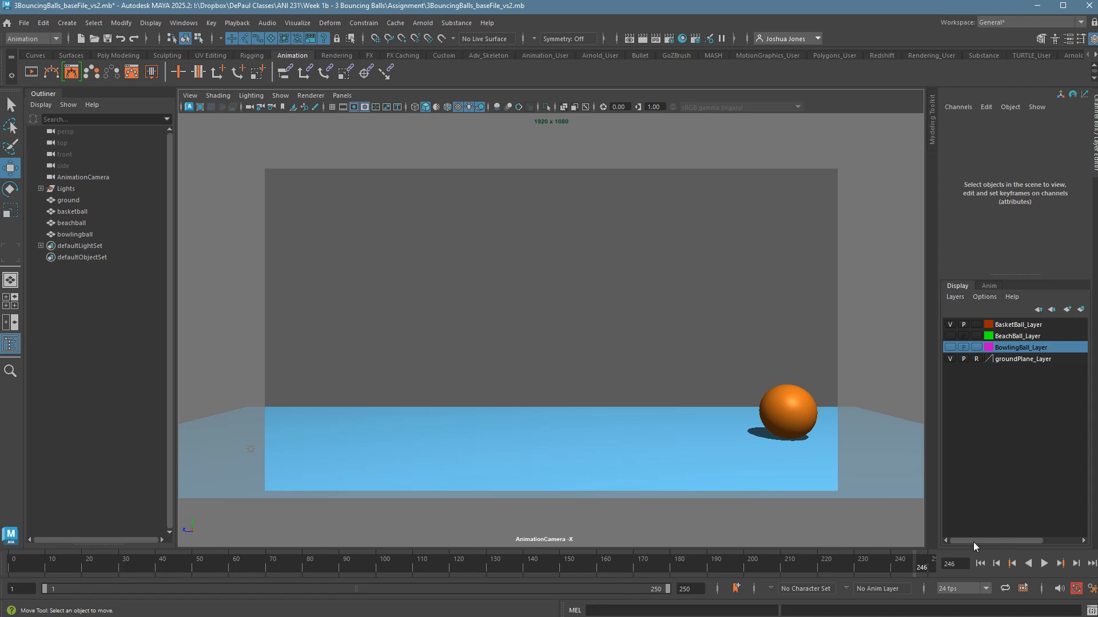
left_click_drag(521, 575, 8, 575)
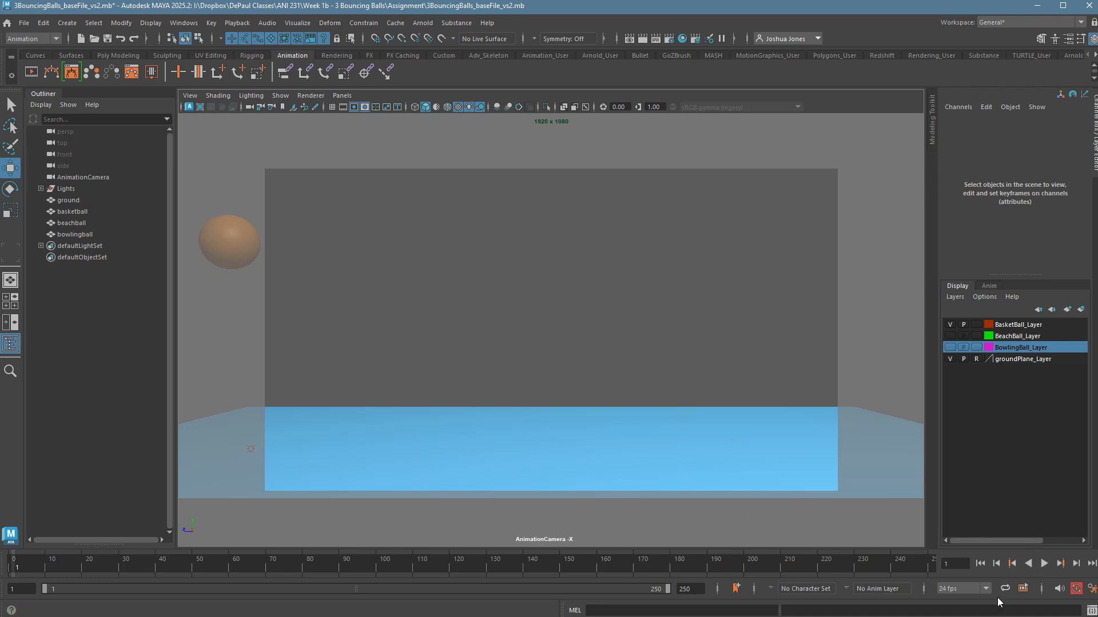
left_click(1050, 567)
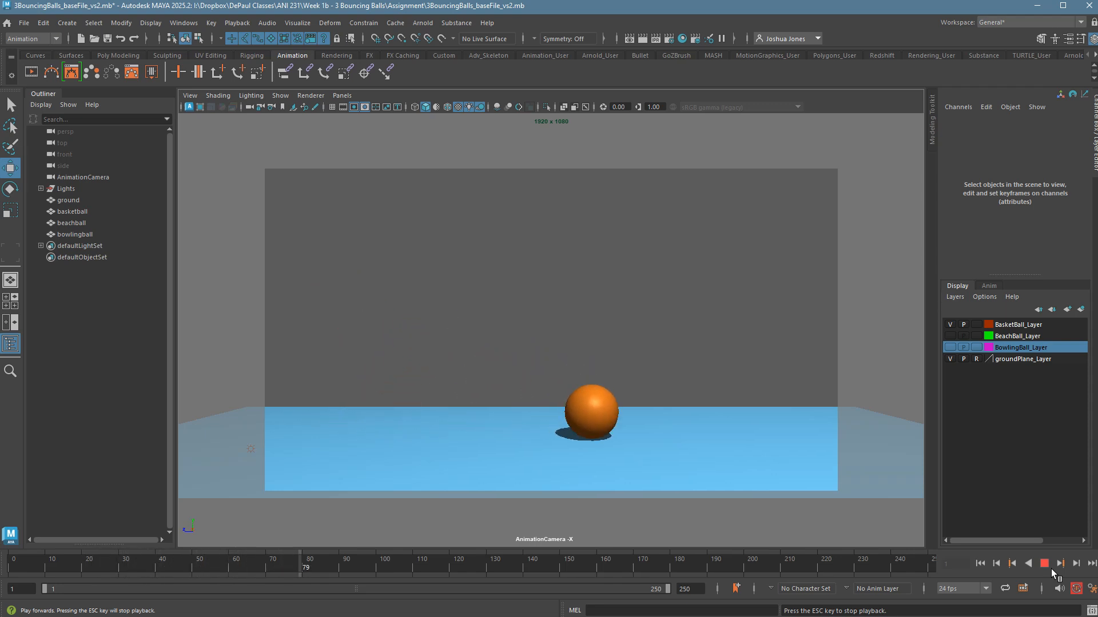
left_click(1050, 567)
Step: Select the basketball, isolate its Translate Y curve in the enlarged Graph Editor and shorten the flat handles at the frame 21 peak
left_click(645, 400)
key("space")
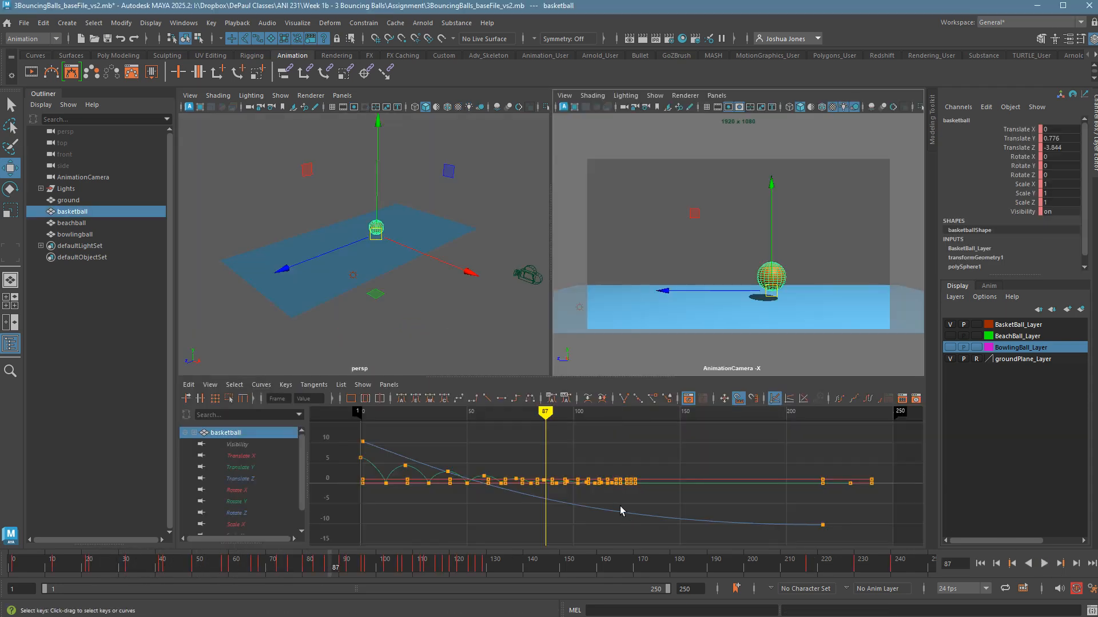
key("space")
left_click(247, 181)
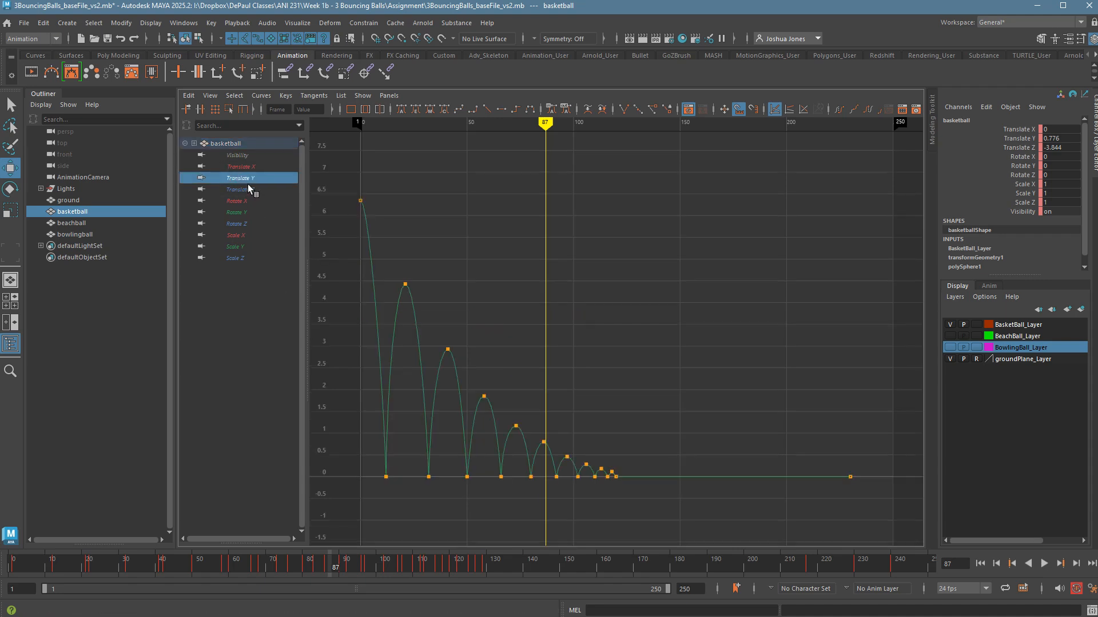
left_click_drag(340, 183, 541, 525)
key("f")
left_click(623, 299)
left_click(495, 285)
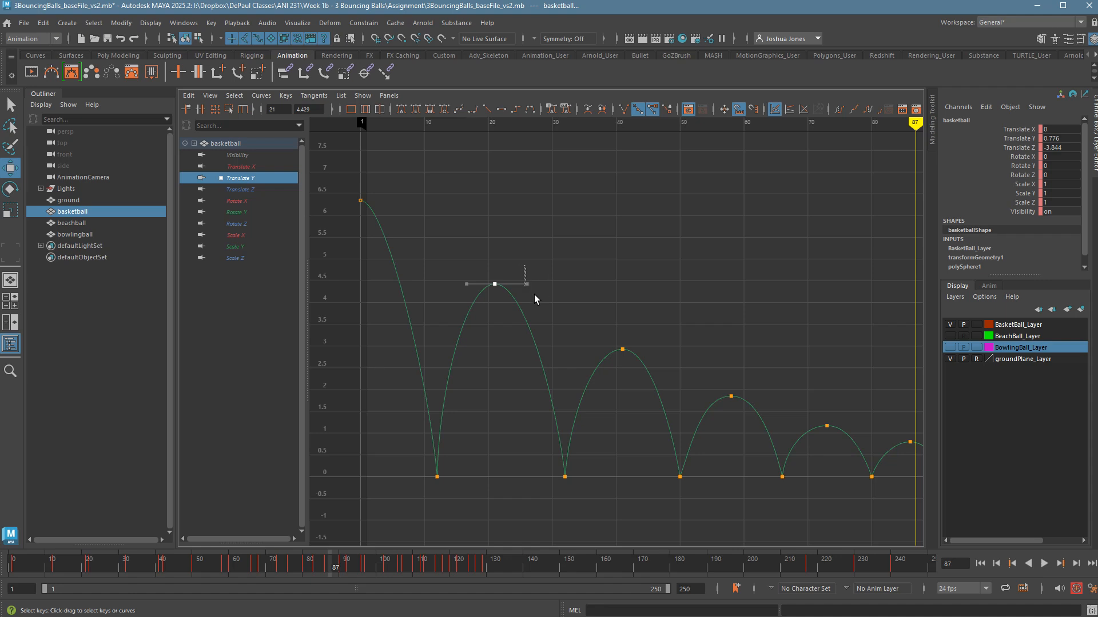
left_click_drag(534, 293, 544, 303)
middle_click_drag(544, 304, 535, 307, "shift")
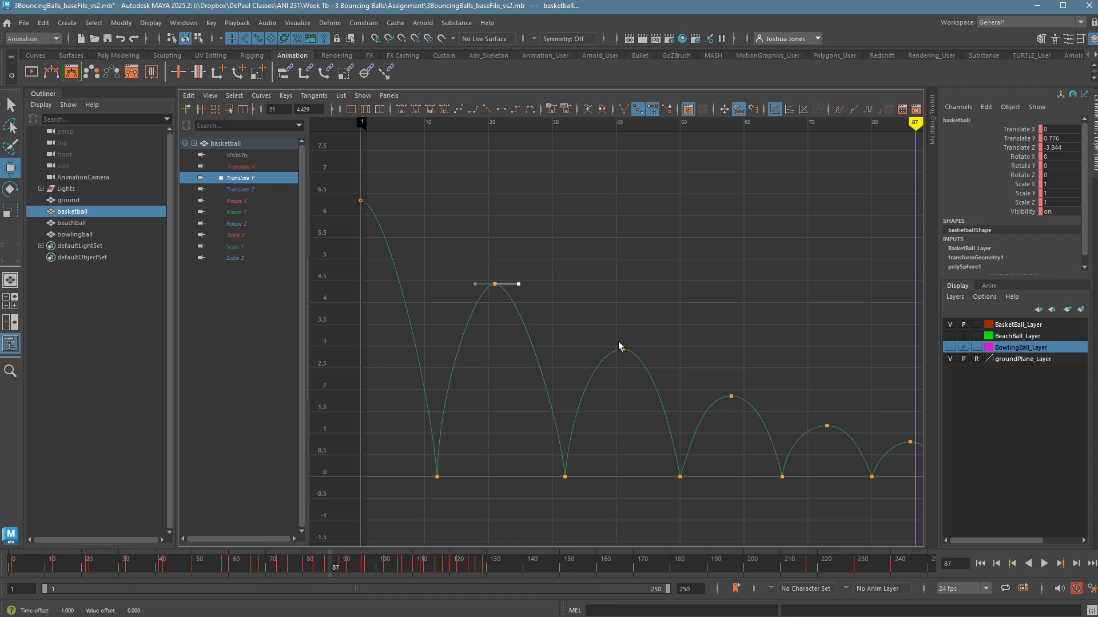
Step: Shorten the flat tangent handles at the Translate Y peaks on frames 41, 58, 73 and 86
left_click(621, 346)
left_click(731, 396)
left_click_drag(779, 409, 780, 411)
middle_click_drag(780, 412, 775, 412, "shift")
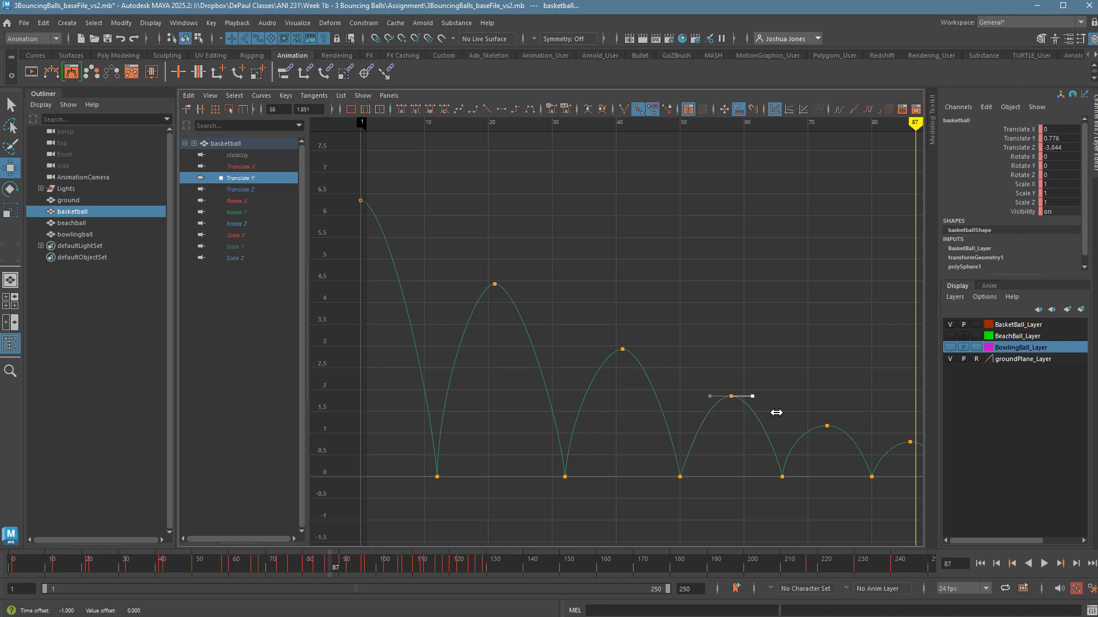
left_click_drag(814, 410, 861, 431)
middle_click_drag(871, 448, 591, 446, "shift")
left_click_drag(632, 411, 674, 441)
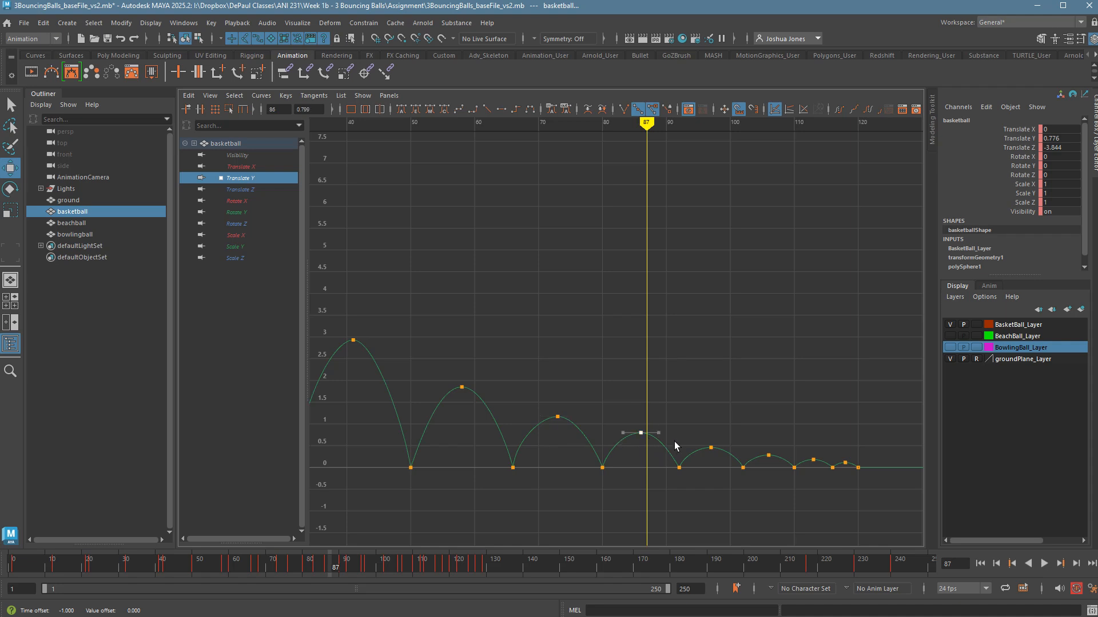
middle_click_drag(683, 441, 684, 440, "shift")
Step: Return to the enlarged AnimationCamera view and play the adjusted bounces from the first frame
key("space")
key("space")
left_click(793, 302)
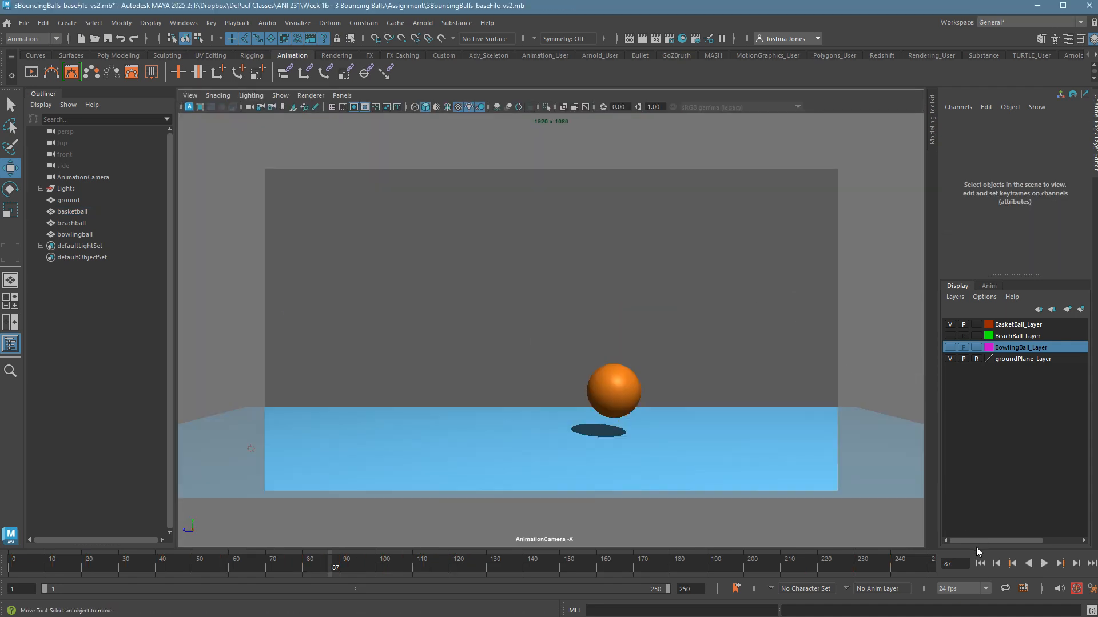
left_click(980, 563)
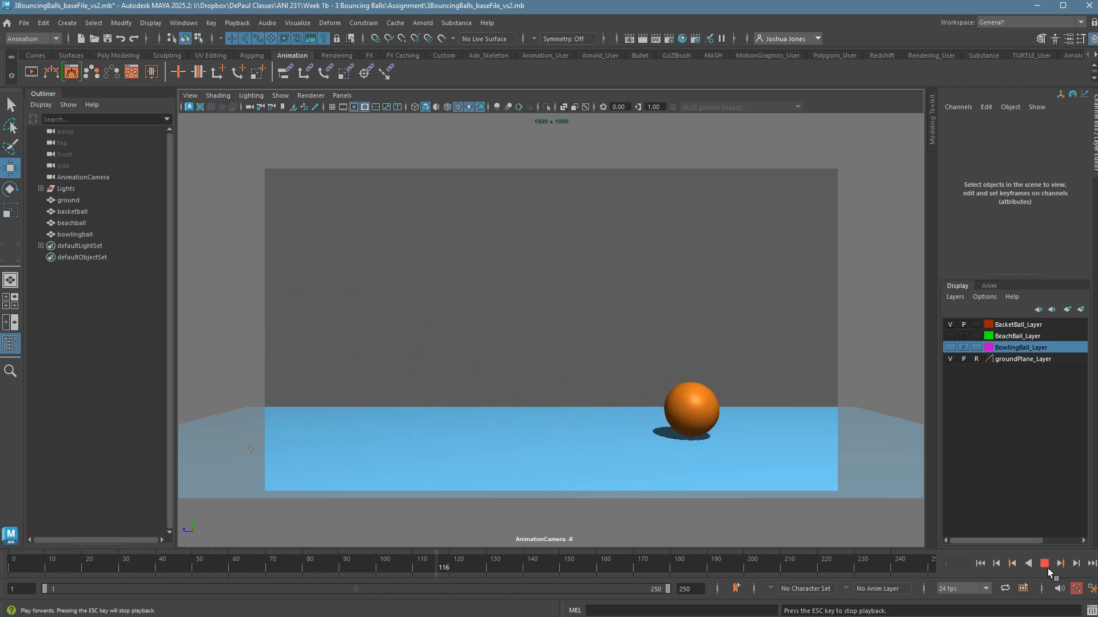
left_click(1047, 567)
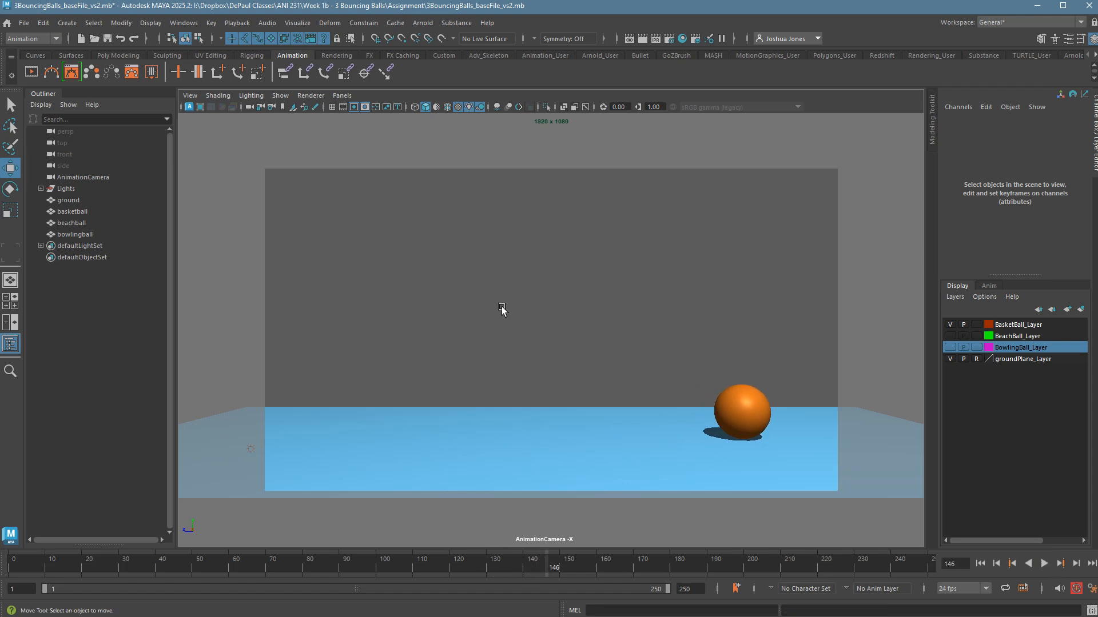
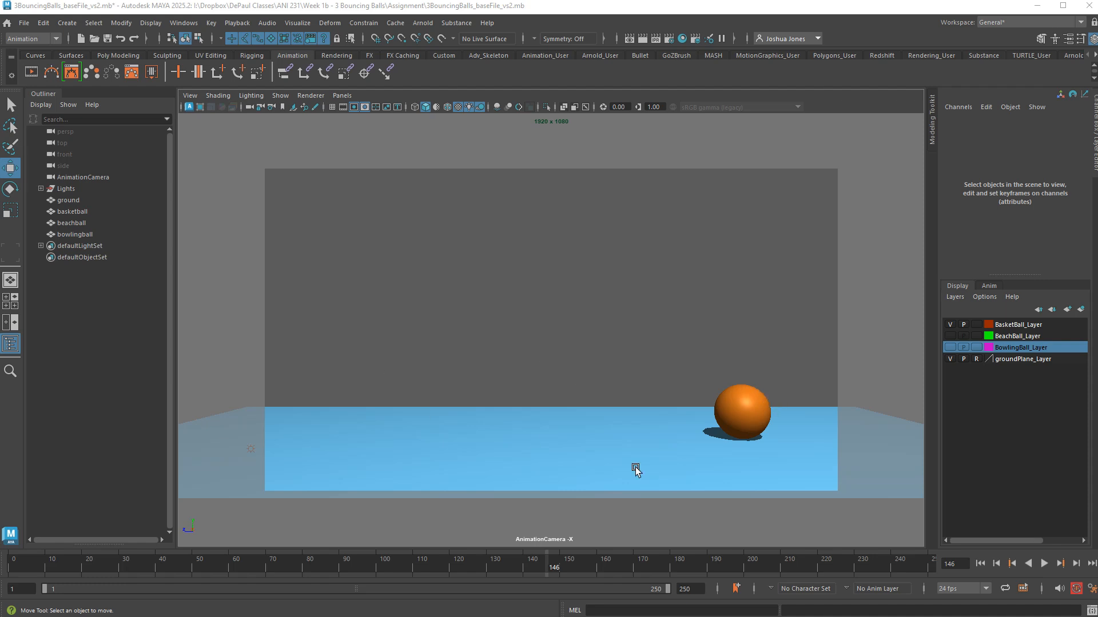
Step: Set the animation end frame to 300 and extend the playback range to cover all 300 frames
double_click(686, 594)
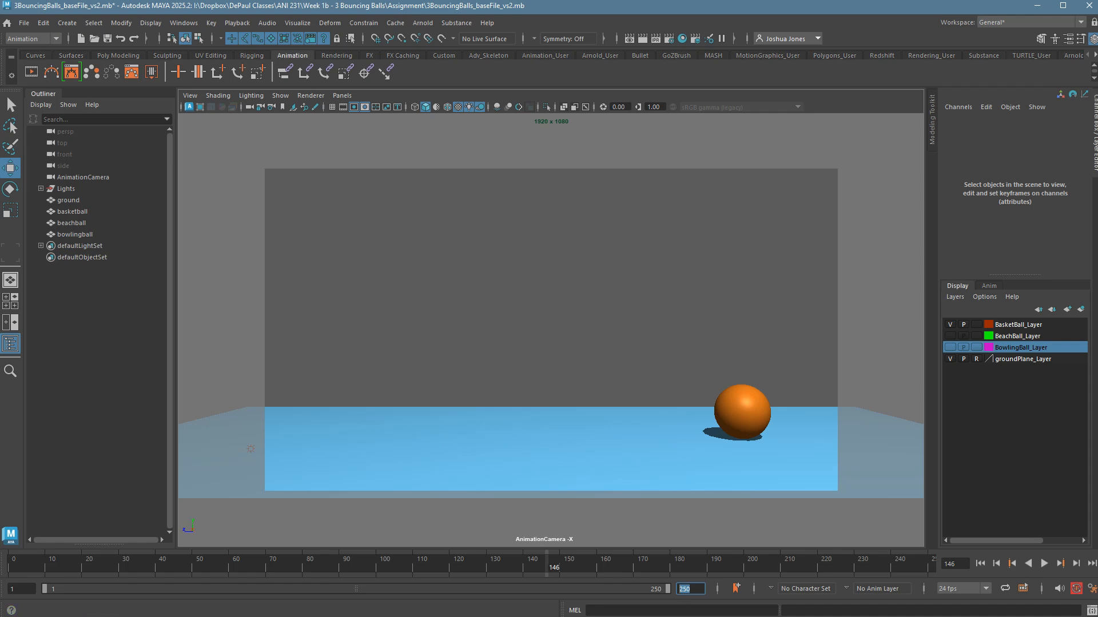
key("Return")
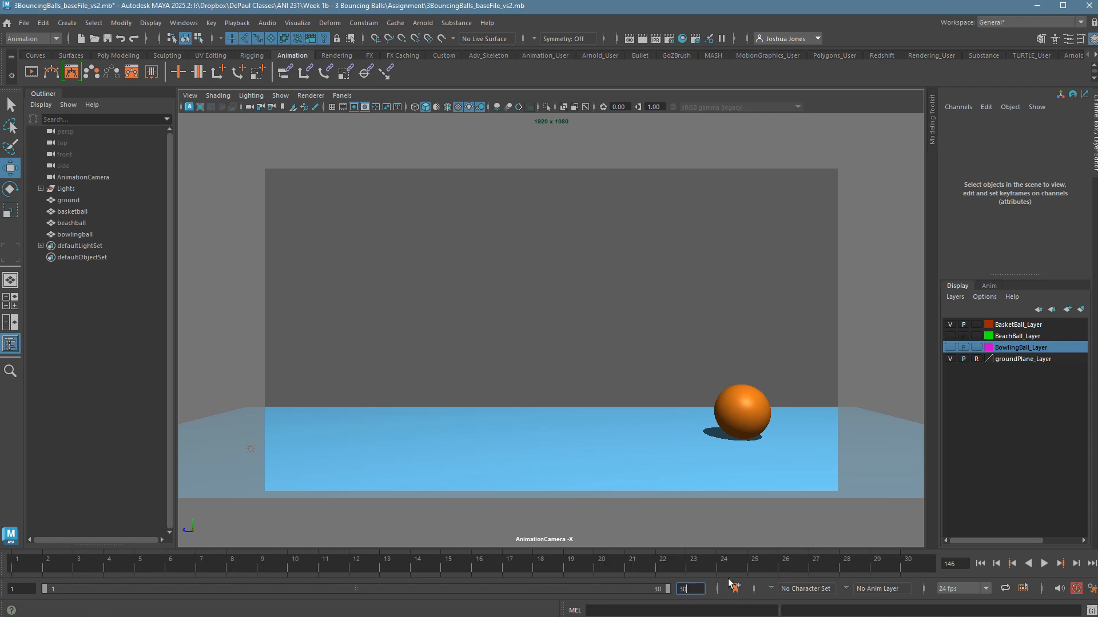
type("0")
key("Return")
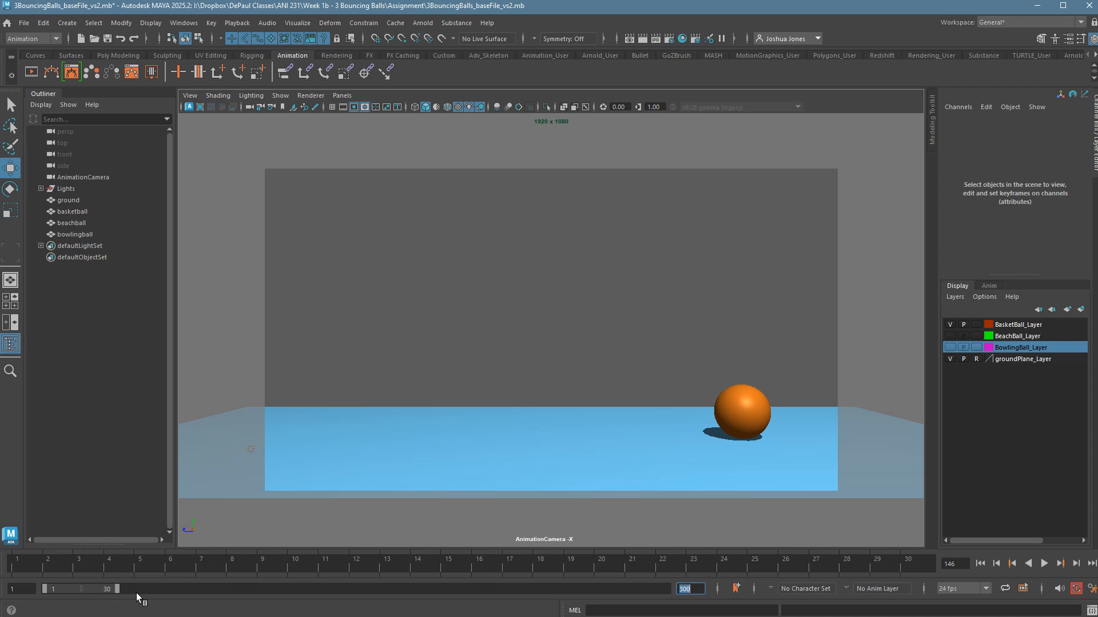
left_click_drag(118, 589, 667, 589)
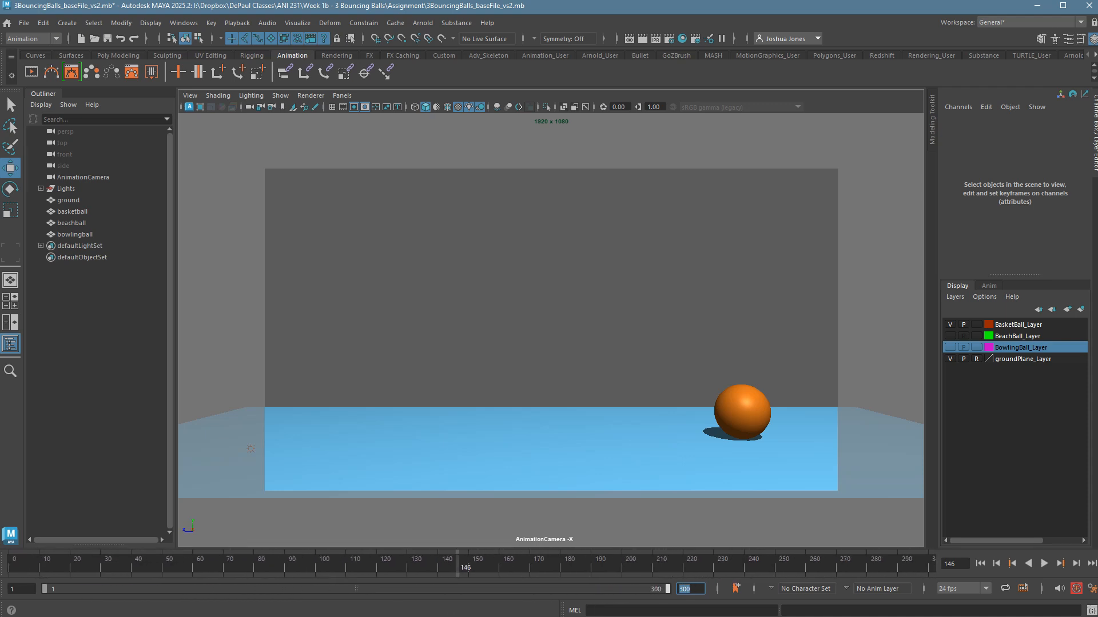
Step: Select the basketball, show its Translate Z curve in the enlarged Graph Editor and steepen the outgoing tangent at frame 1
left_click(749, 426)
key("space")
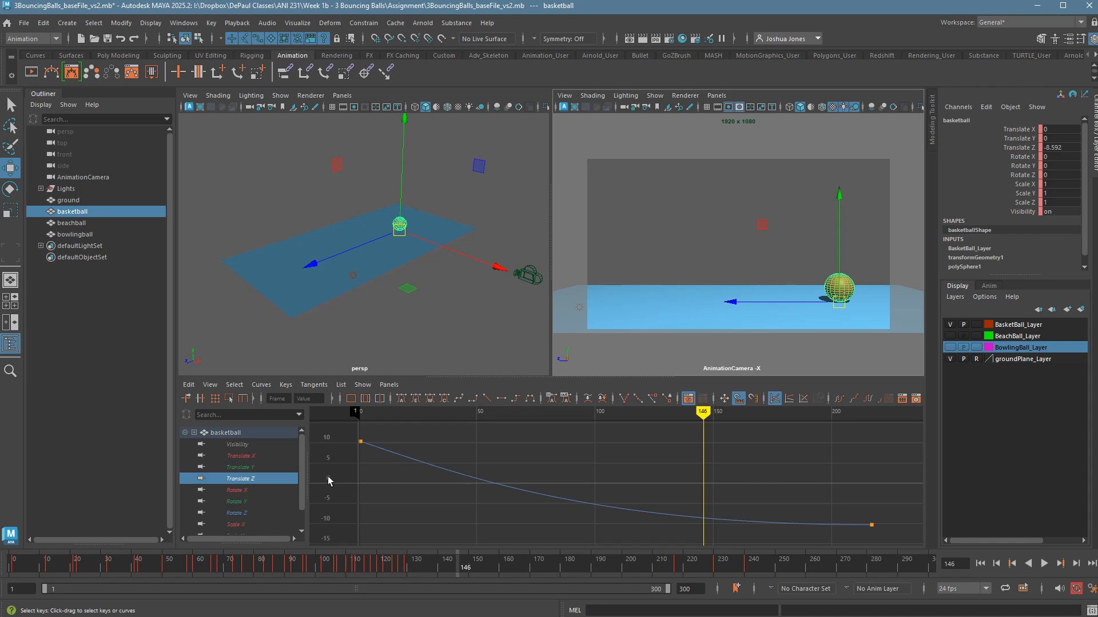
key("space")
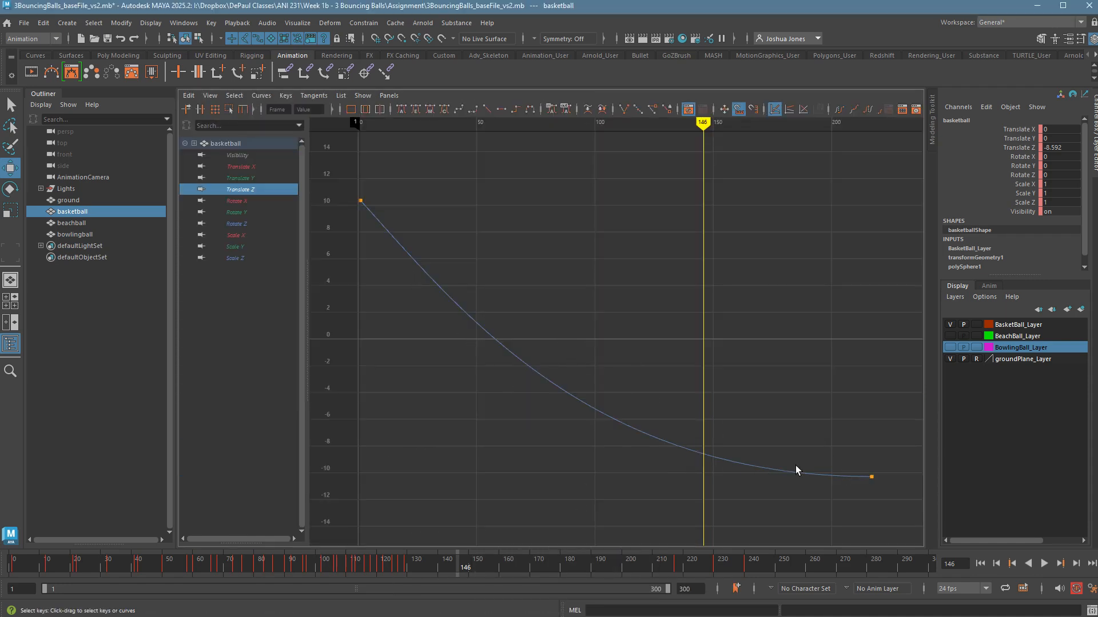
left_click(360, 200)
left_click(453, 304)
middle_click_drag(507, 299, 468, 337)
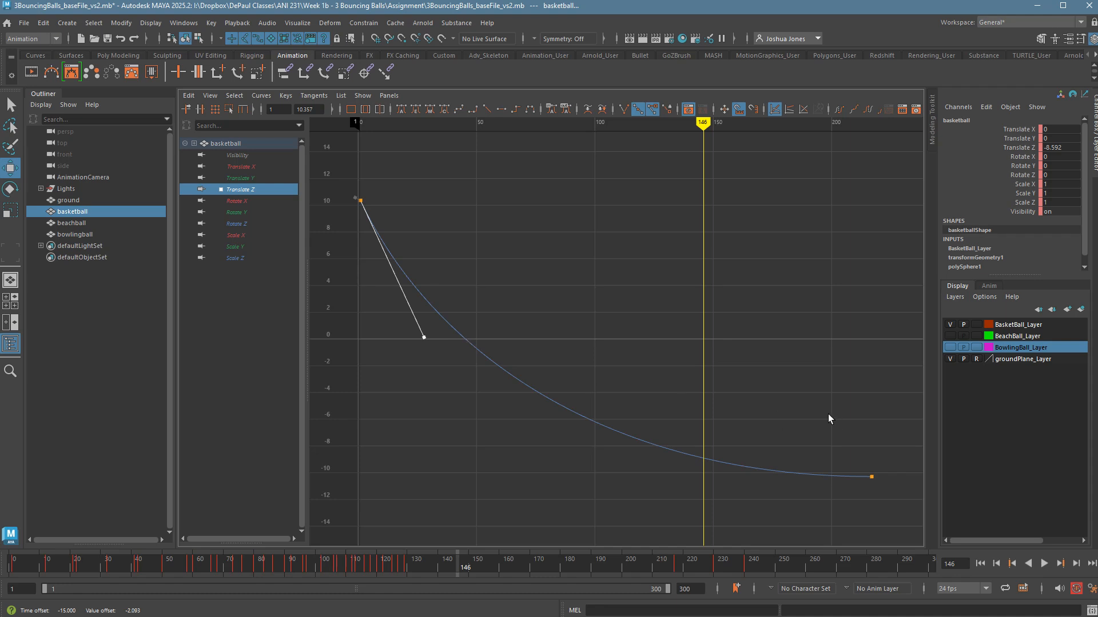
Step: Lengthen the flat incoming tangent handle of the Translate Z key at frame 217 back toward the curve's start
left_click_drag(857, 407, 939, 511)
left_click_drag(565, 432, 636, 521)
middle_click_drag(626, 524, 482, 530, "shift")
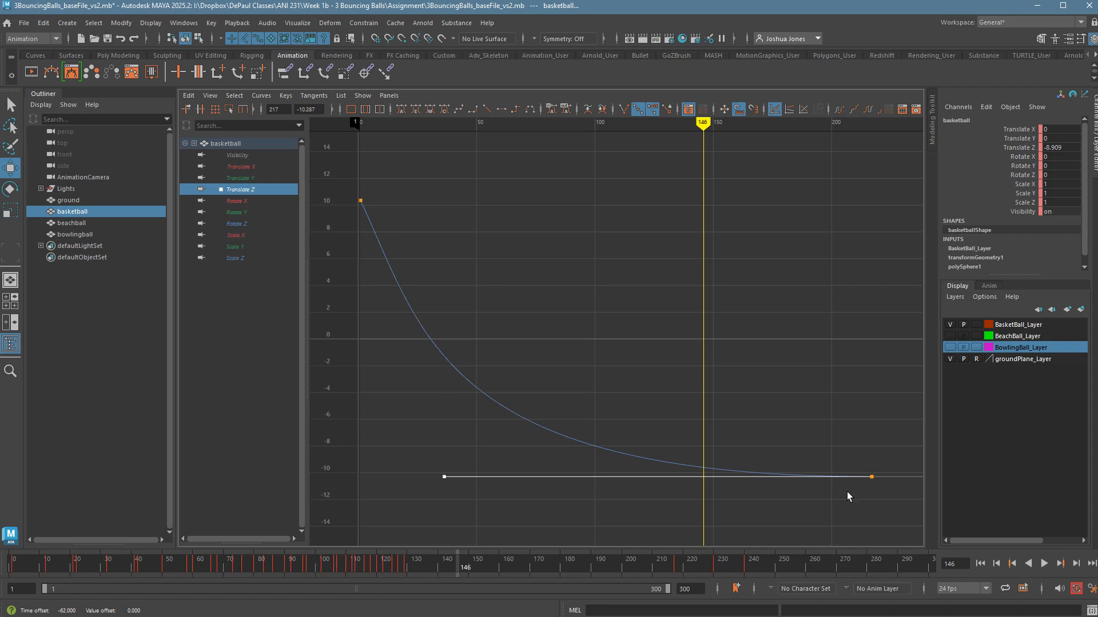
Step: Enlarge the AnimationCamera view, deselect the basketball and play its travel from the first frame, stopping once it slows down
key("space")
key("space")
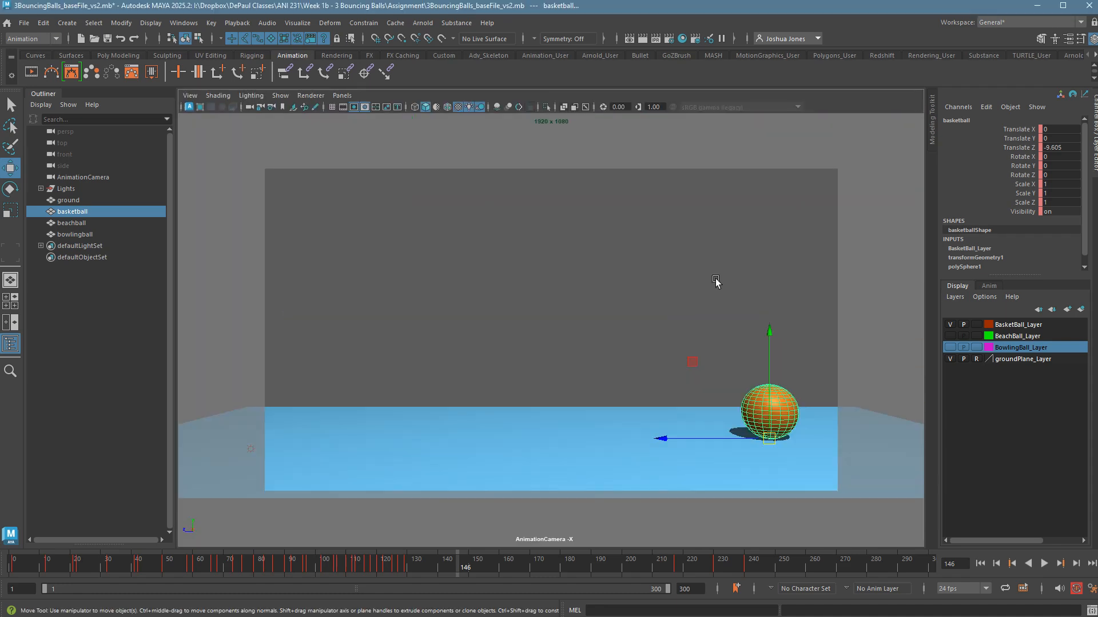
left_click(716, 278)
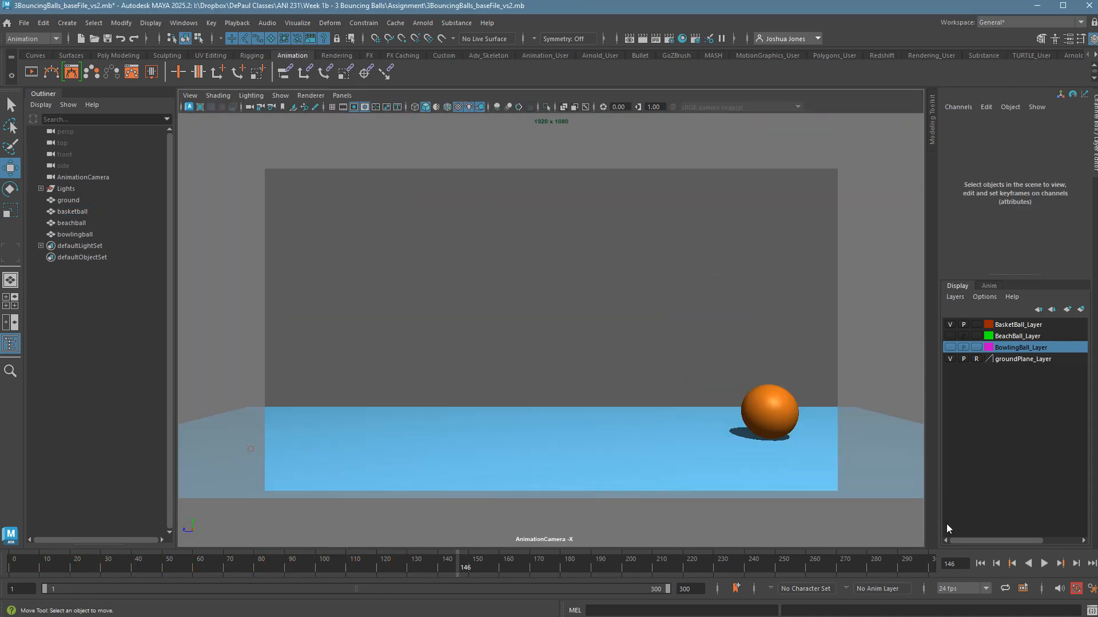
left_click(982, 565)
left_click(1043, 566)
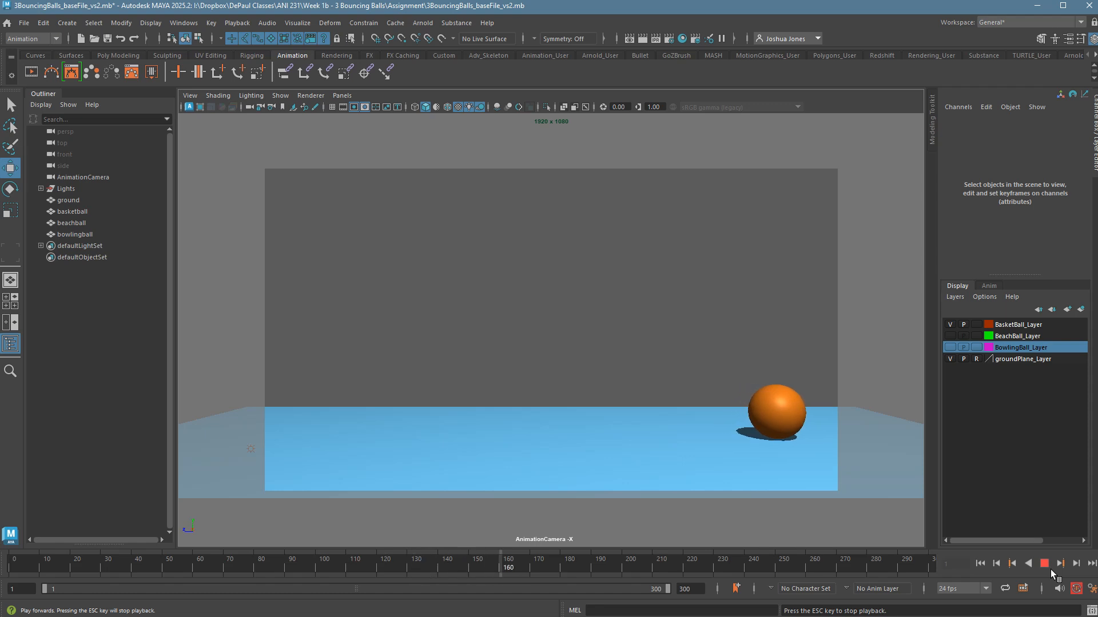
left_click(1049, 568)
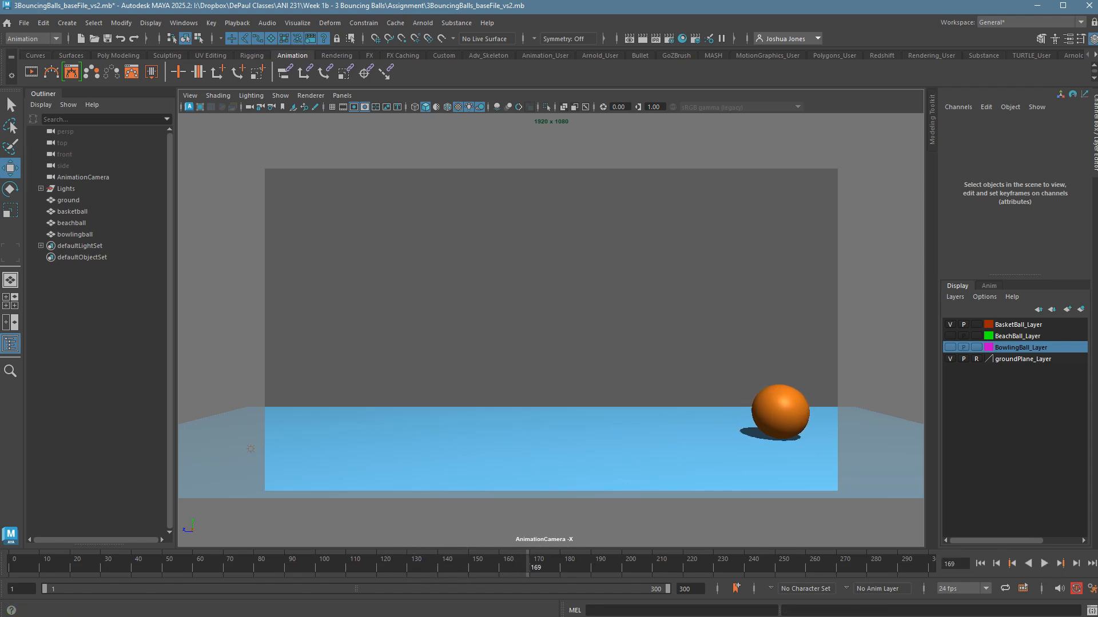
Step: Select the basketball, isolate its Translate Z curve in the enlarged Graph Editor and make the frame 1 outgoing tangent shallower
key("space")
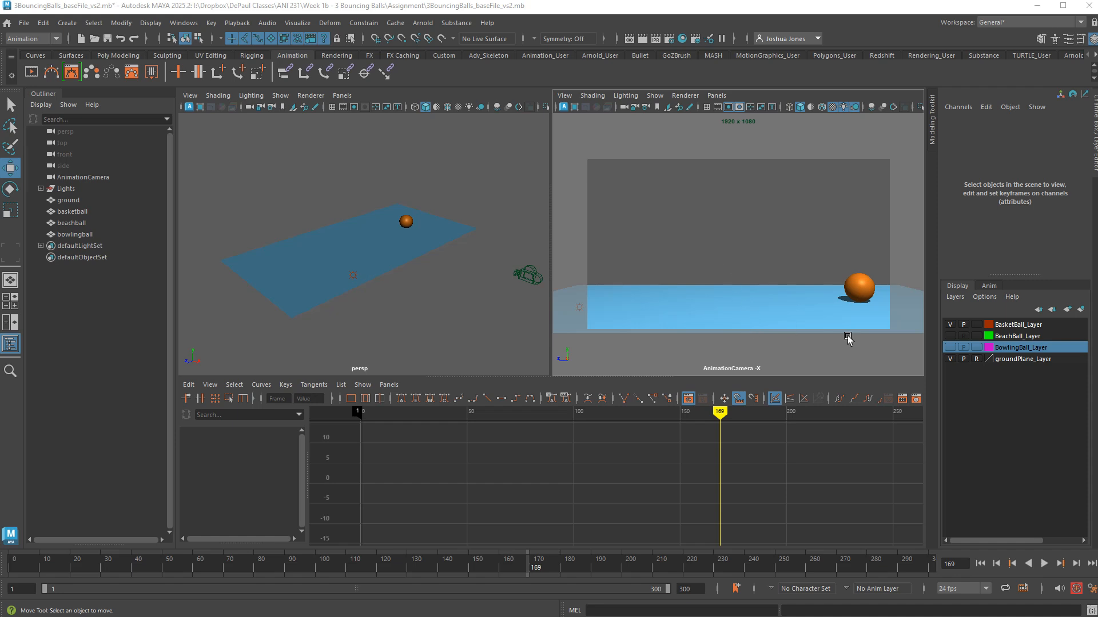
left_click(874, 291)
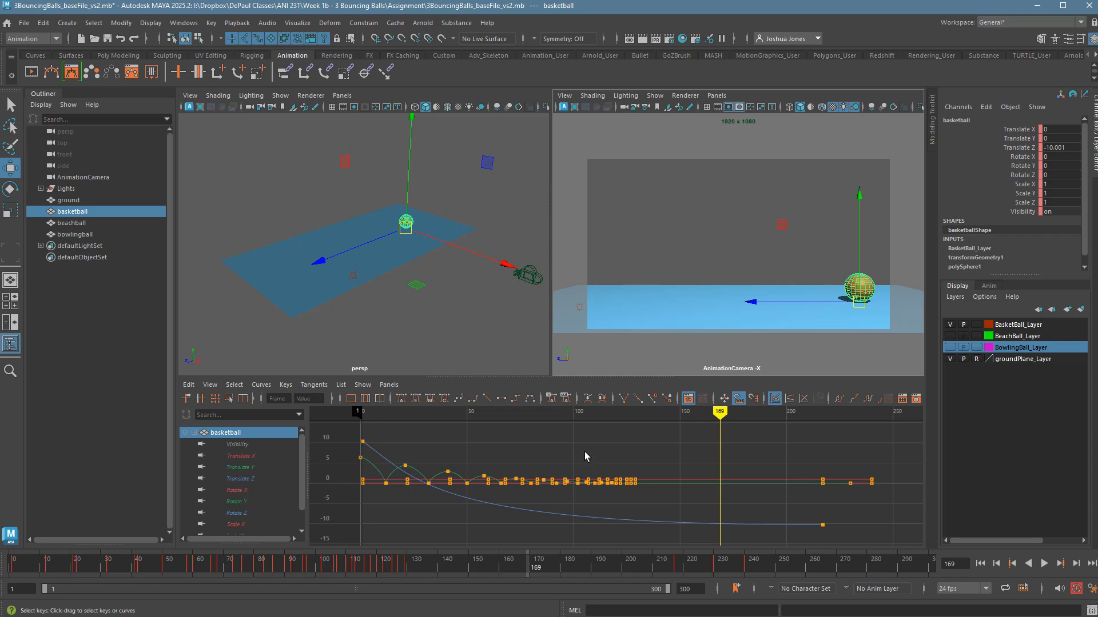
key("space")
left_click(240, 189)
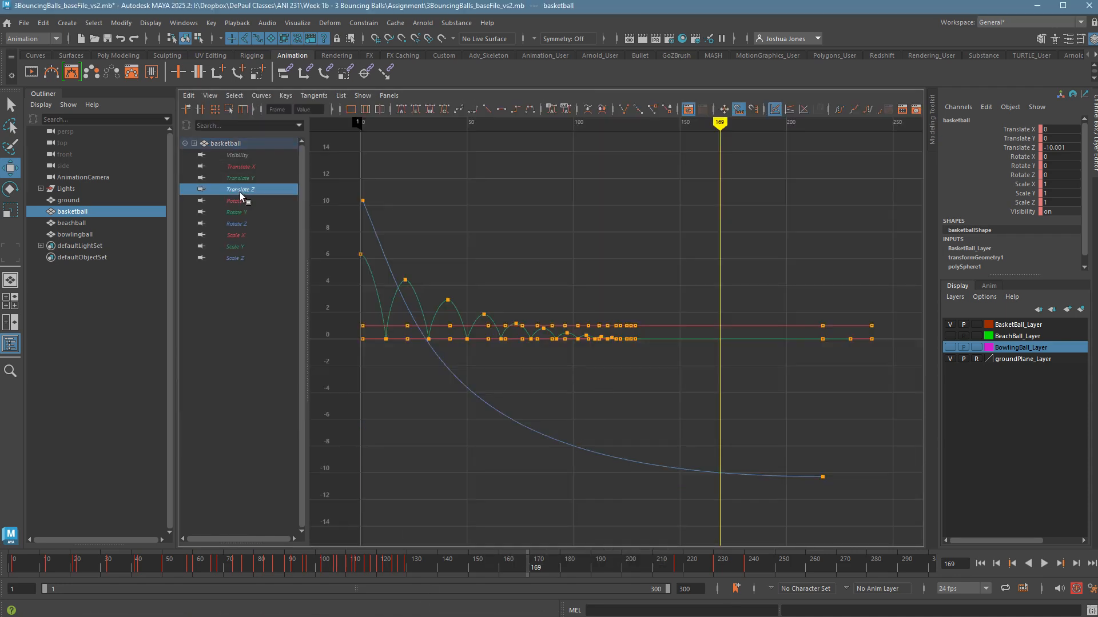
left_click(362, 198)
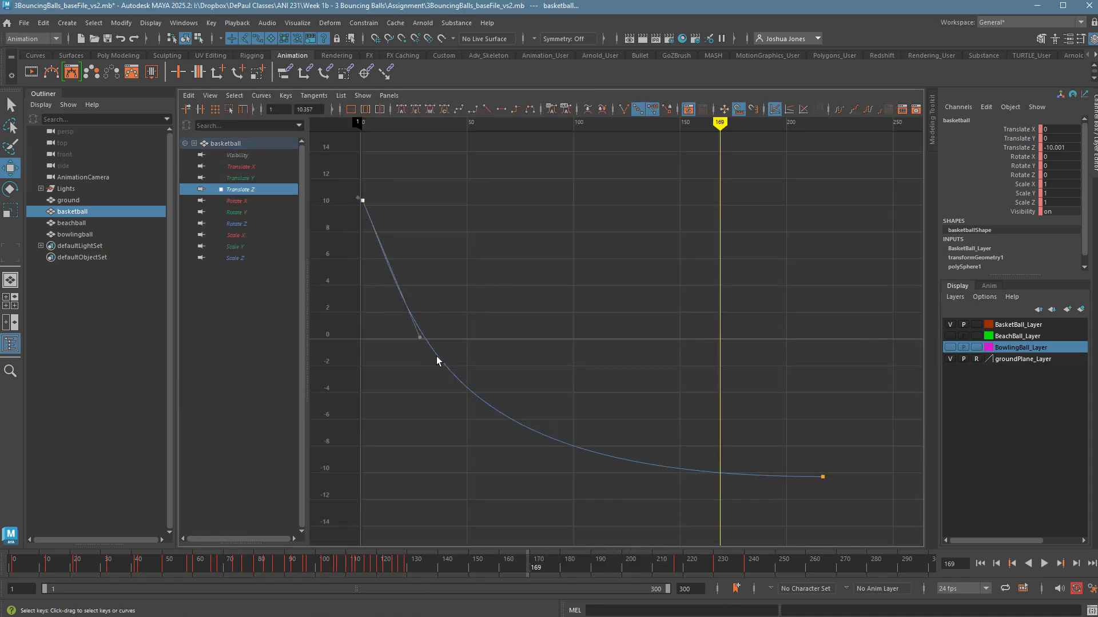
left_click_drag(456, 318, 457, 321)
mouse_move(458, 322)
middle_mouse_down()
mouse_move(466, 336)
mouse_move(520, 271)
mouse_move(499, 311)
mouse_move(488, 303)
mouse_move(500, 264)
mouse_move(469, 335)
mouse_move(460, 331)
middle_mouse_up()
left_click(463, 331)
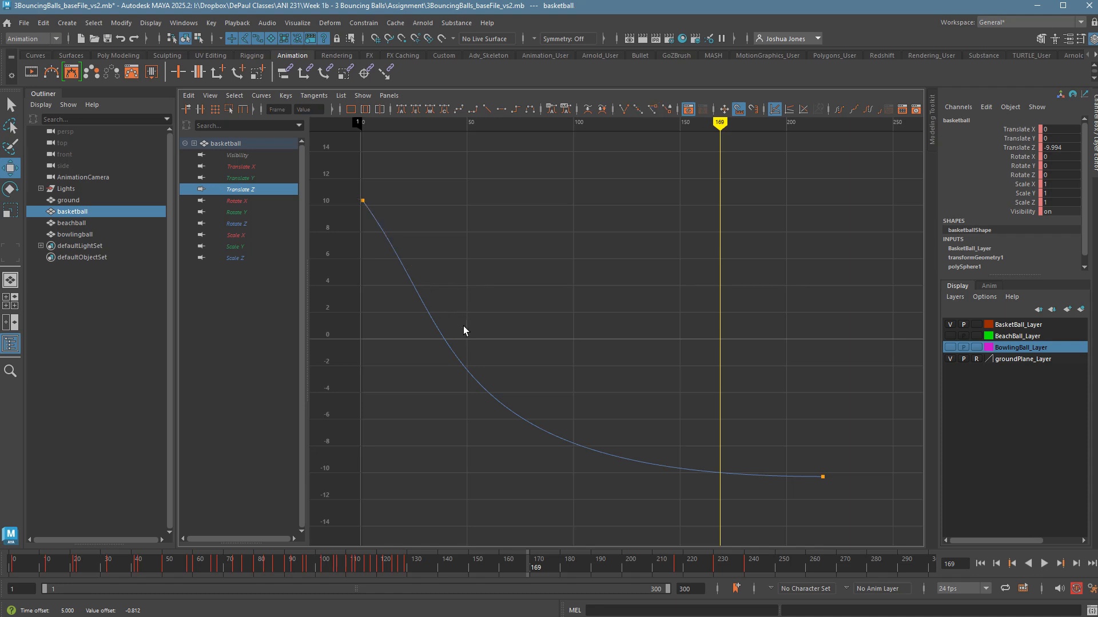
left_click_drag(355, 170, 421, 260)
left_click(461, 337)
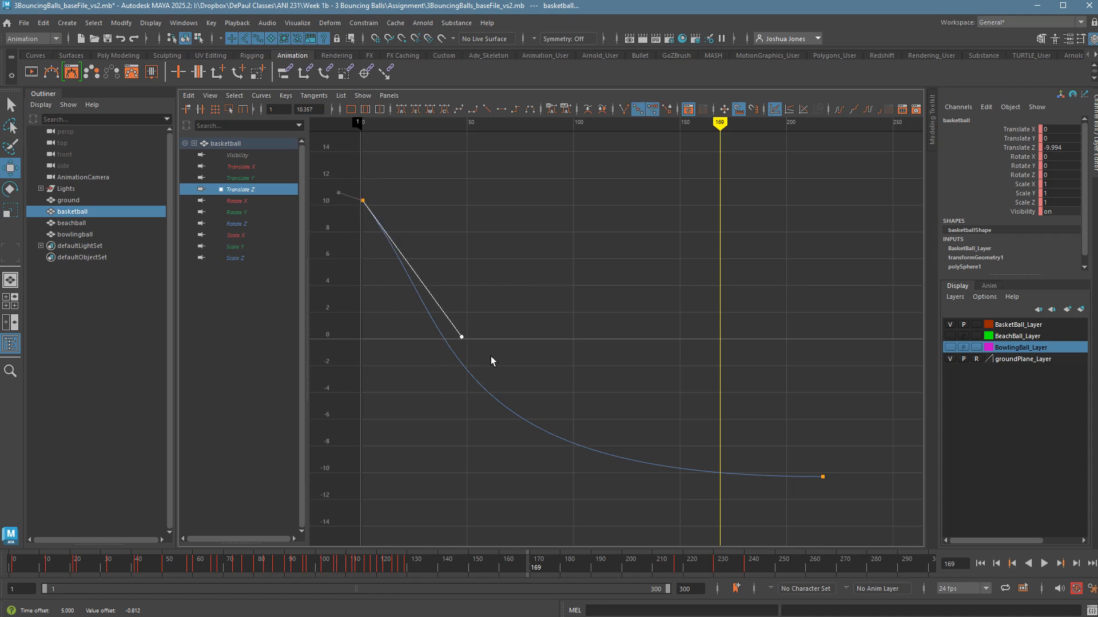
middle_click_drag(492, 360, 480, 293)
Step: Shorten the flat incoming tangent handle of the Translate Z key at frame 217 while keeping it horizontal
left_click_drag(750, 433, 850, 521)
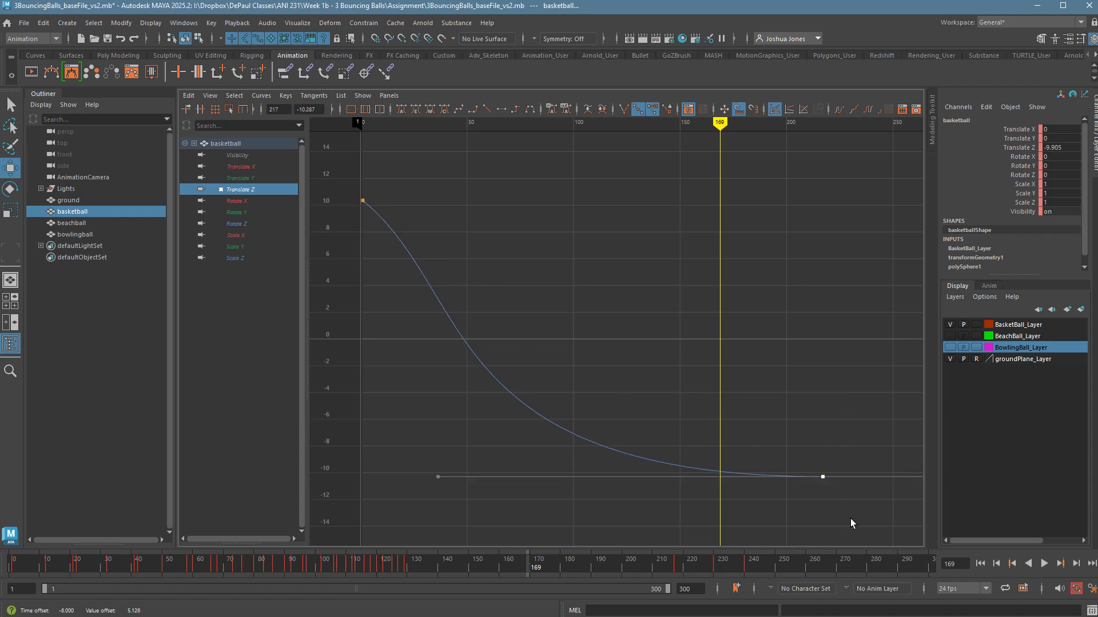
left_click_drag(429, 462, 492, 521)
middle_click_drag(498, 520, 710, 522, "shift")
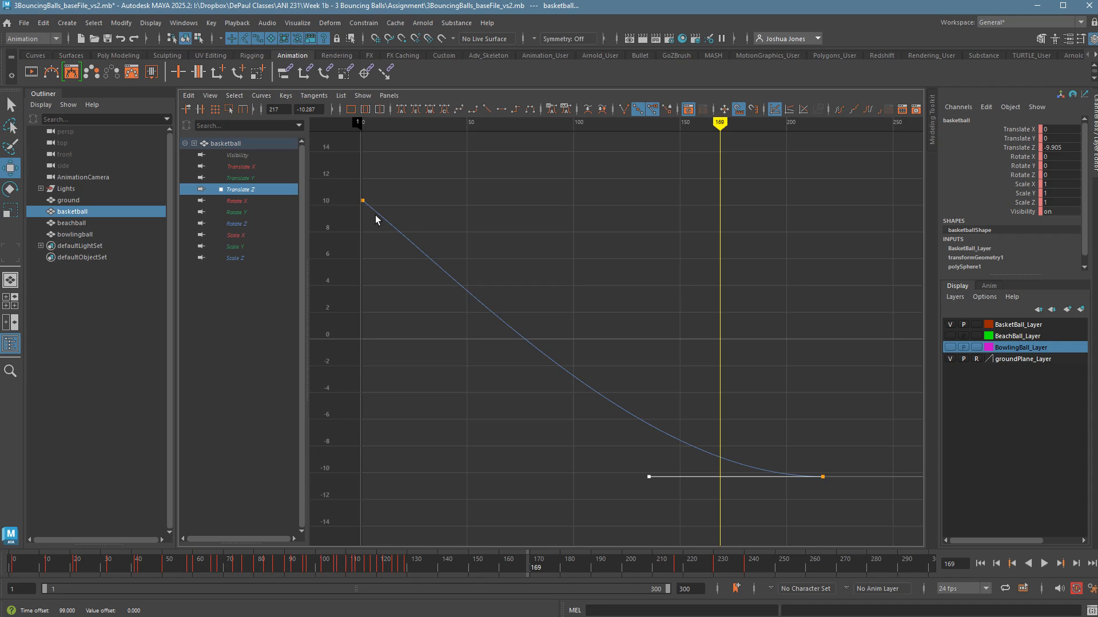
middle_click_drag(580, 461, 598, 460, "shift")
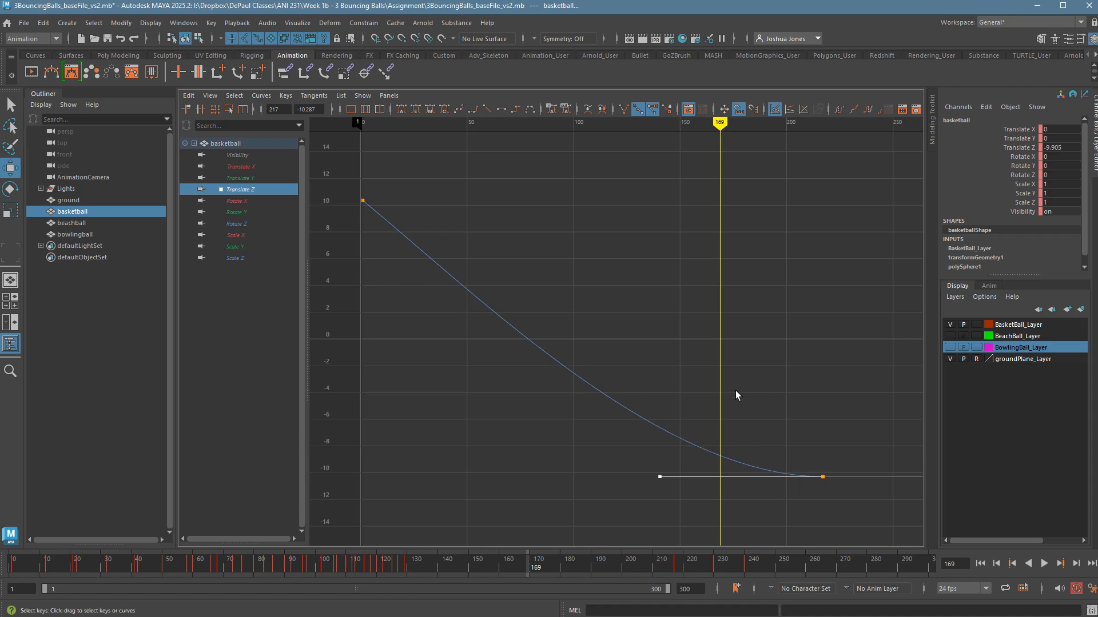
Step: Return to the enlarged AnimationCamera view, deselect the basketball and play its adjusted travel across the ground
key("space")
key("space")
left_click(762, 294)
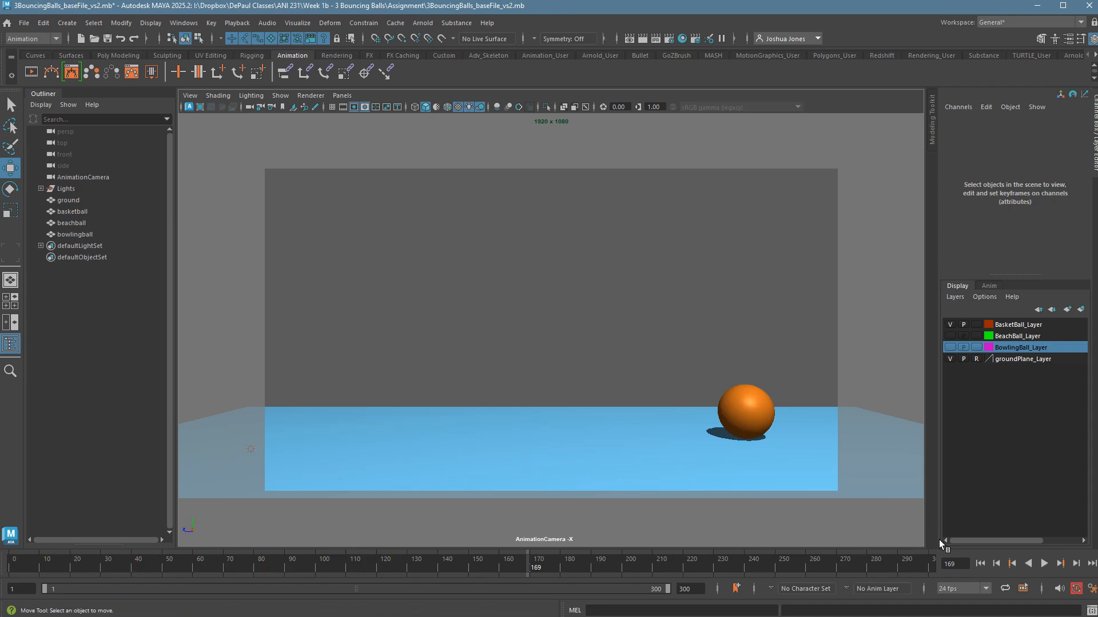
left_click(1050, 569)
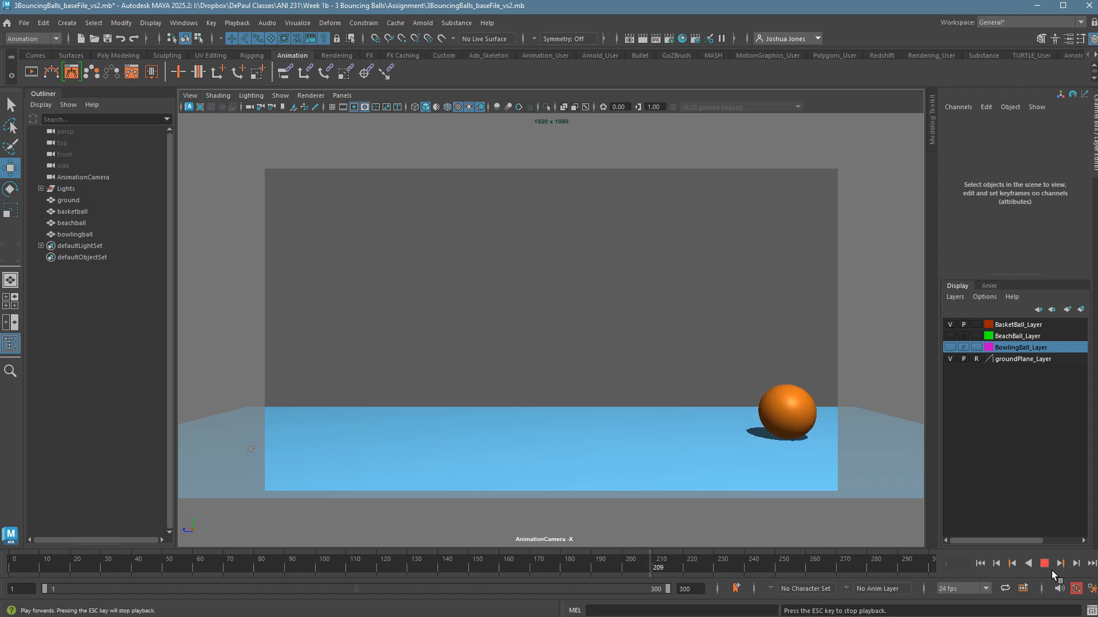
key("Escape")
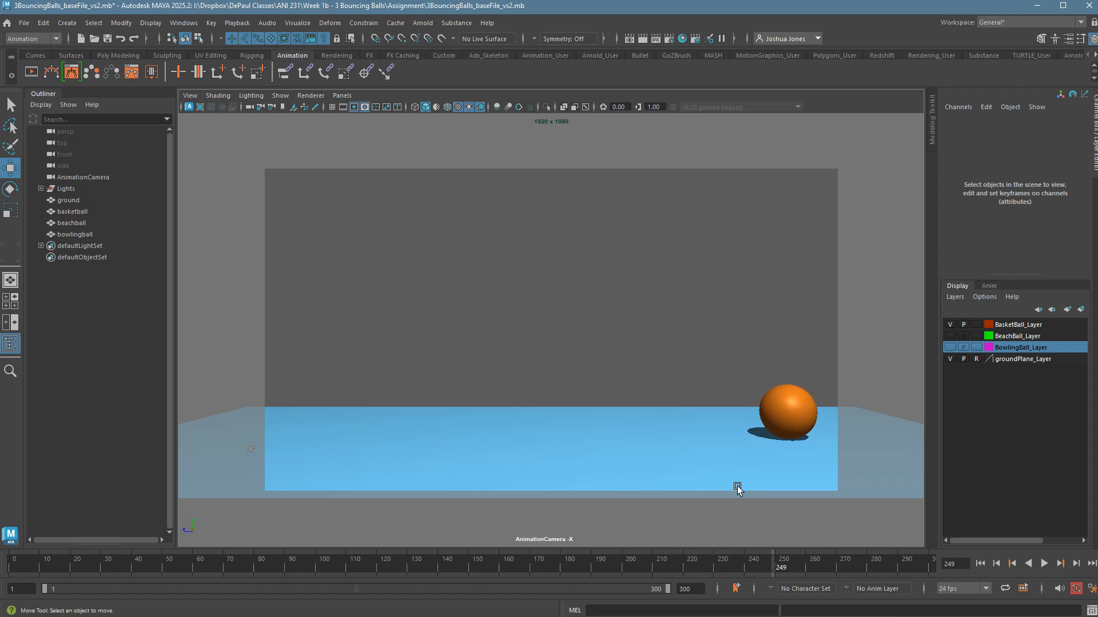
Step: Reselect the basketball, isolate Translate Z in the enlarged Graph Editor and flatten the frame 1 outgoing tangent further
key("space")
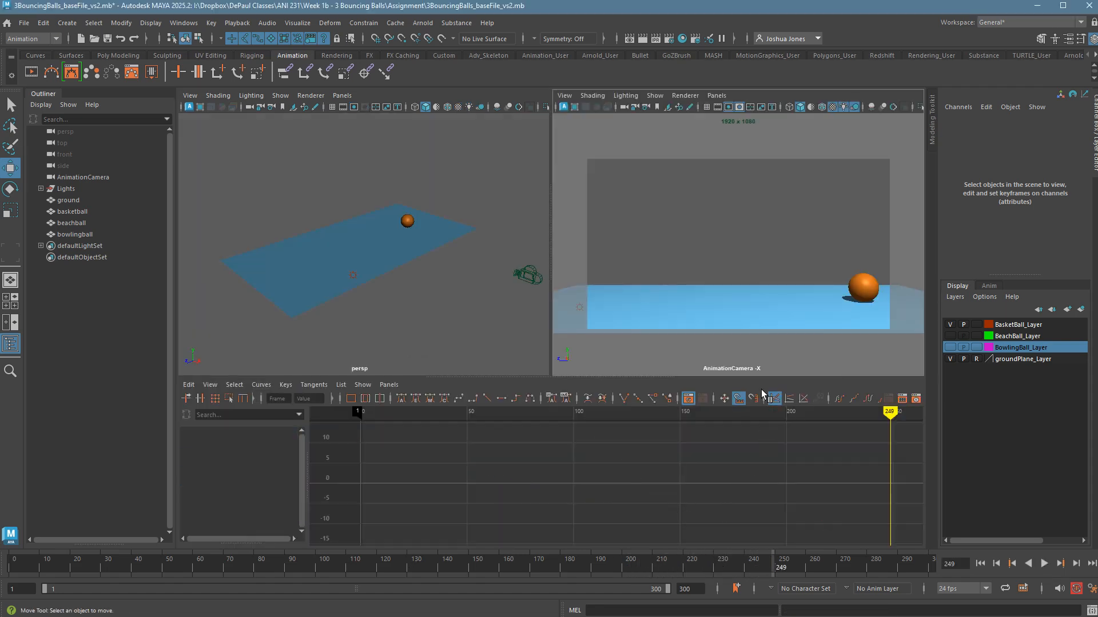
left_click(874, 288)
left_click(662, 511)
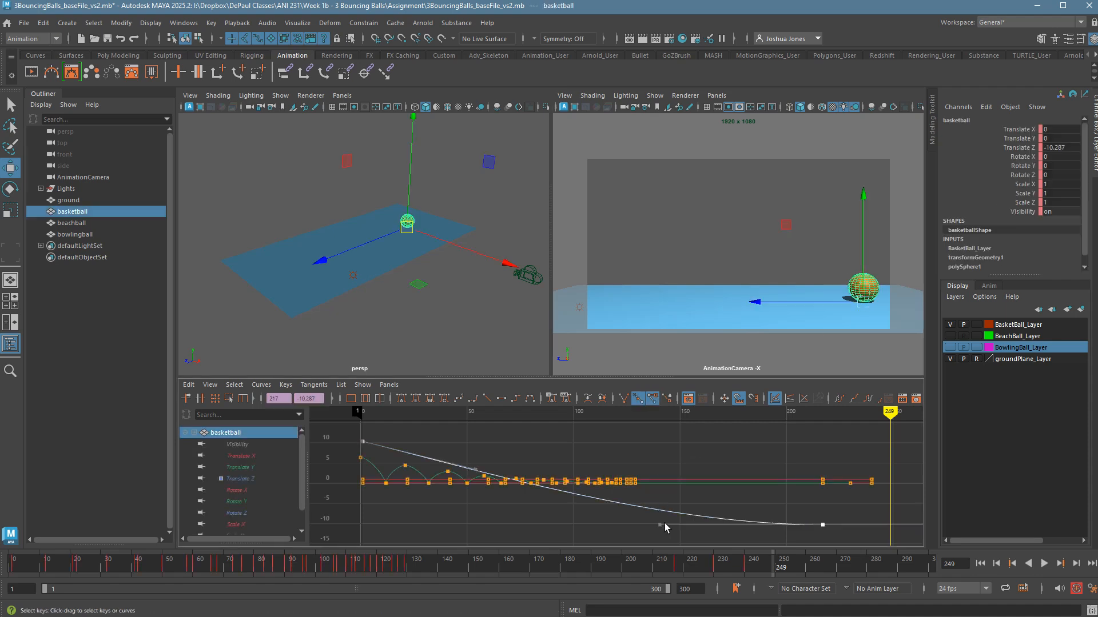
left_click(268, 479)
key("space")
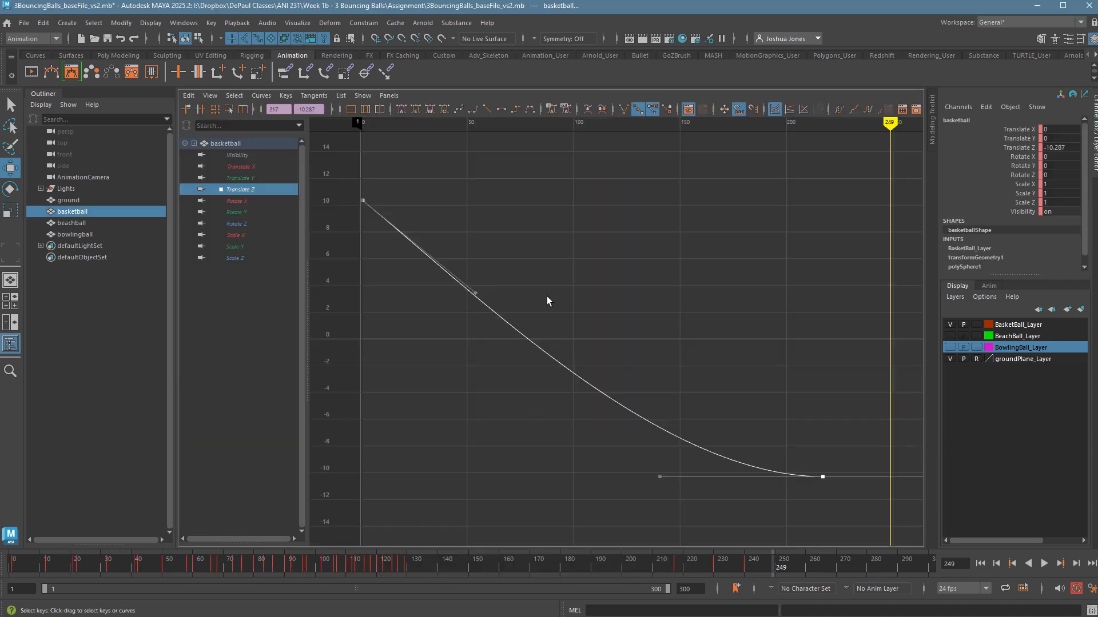
left_click(492, 342)
left_click_drag(369, 203, 384, 218)
left_click_drag(422, 318, 504, 280)
middle_click_drag(460, 339, 487, 294)
Step: Shorten the flat Translate Z handle at frame 217 to about 20 frames for a nearly linear travel curve
left_click_drag(802, 396, 886, 527)
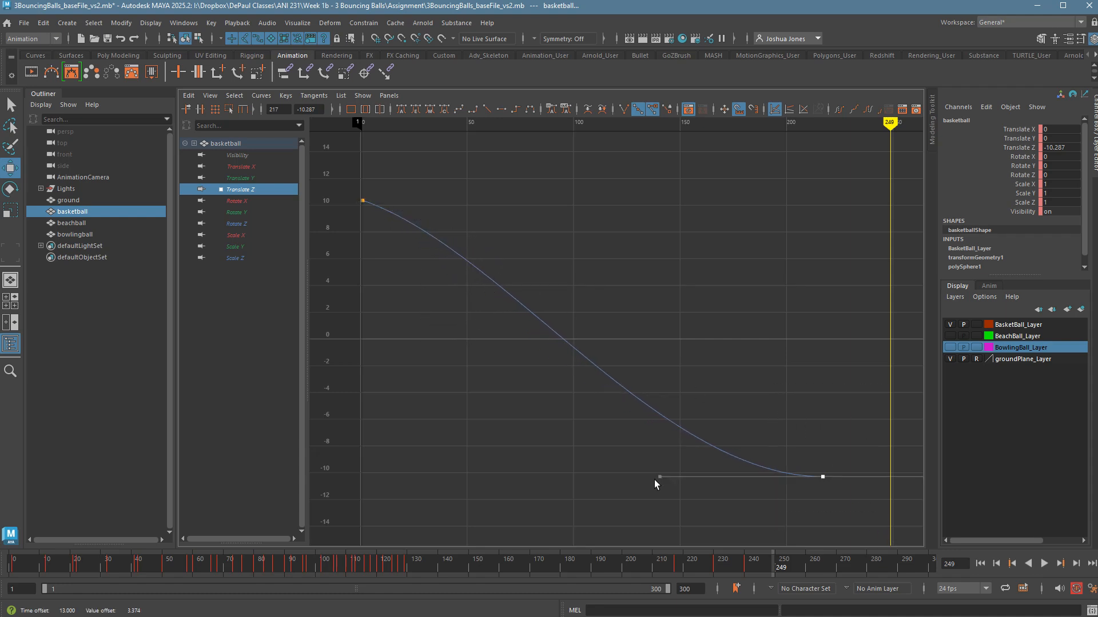
left_click_drag(721, 520, 732, 522)
middle_click_drag(733, 522, 846, 511)
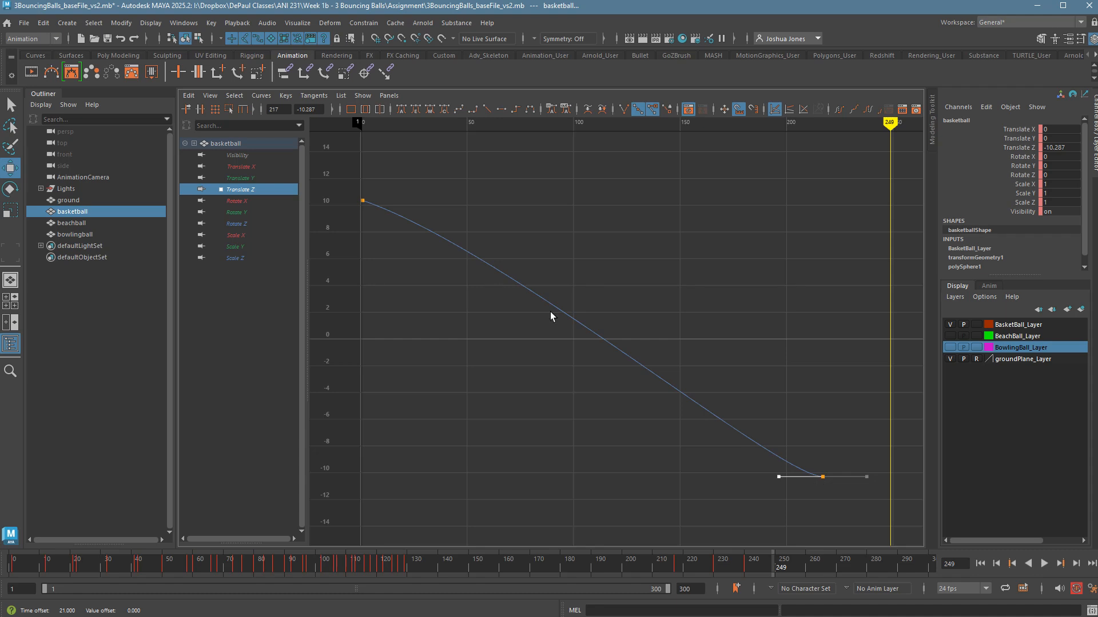
left_click_drag(344, 176, 468, 294)
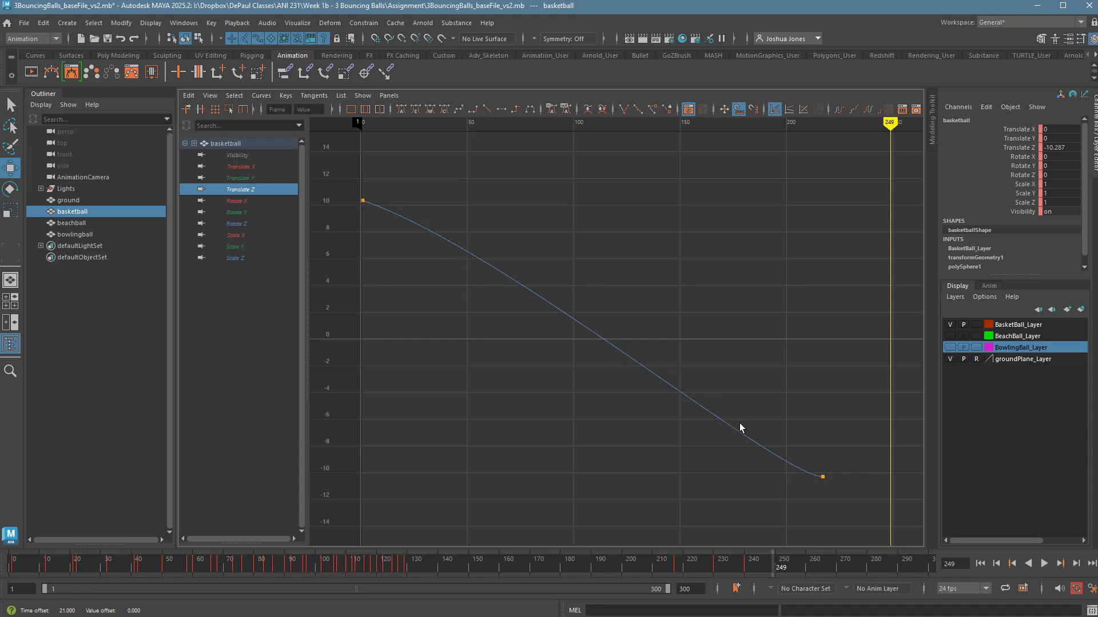
Step: Play the basketball's more even travel in the enlarged AnimationCamera view, stopping after it comes to rest
key("space")
key("space")
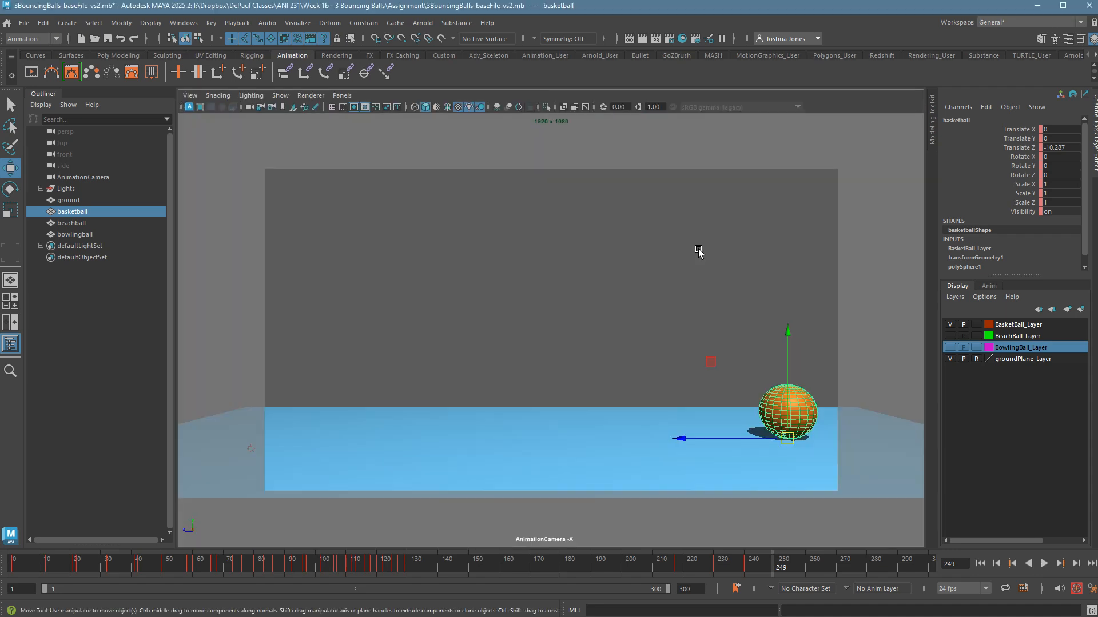
left_click(878, 516)
left_click(1042, 564)
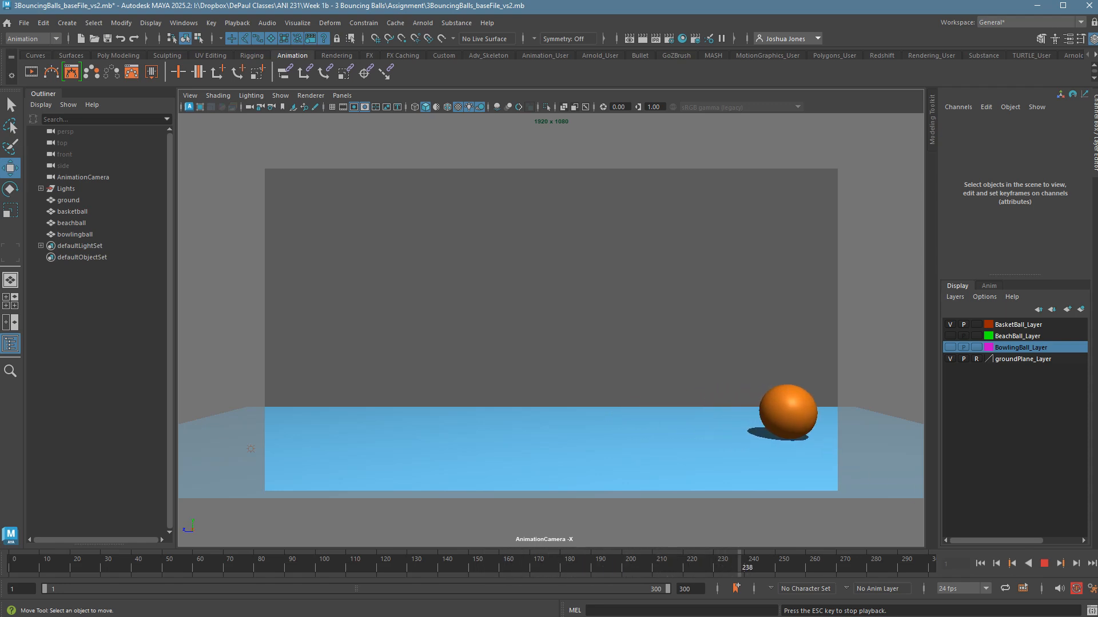
key("Escape")
Step: Move the basketball's final Translate Z key to frame 257 and lengthen its flat incoming handle to about 100 frames
key("space")
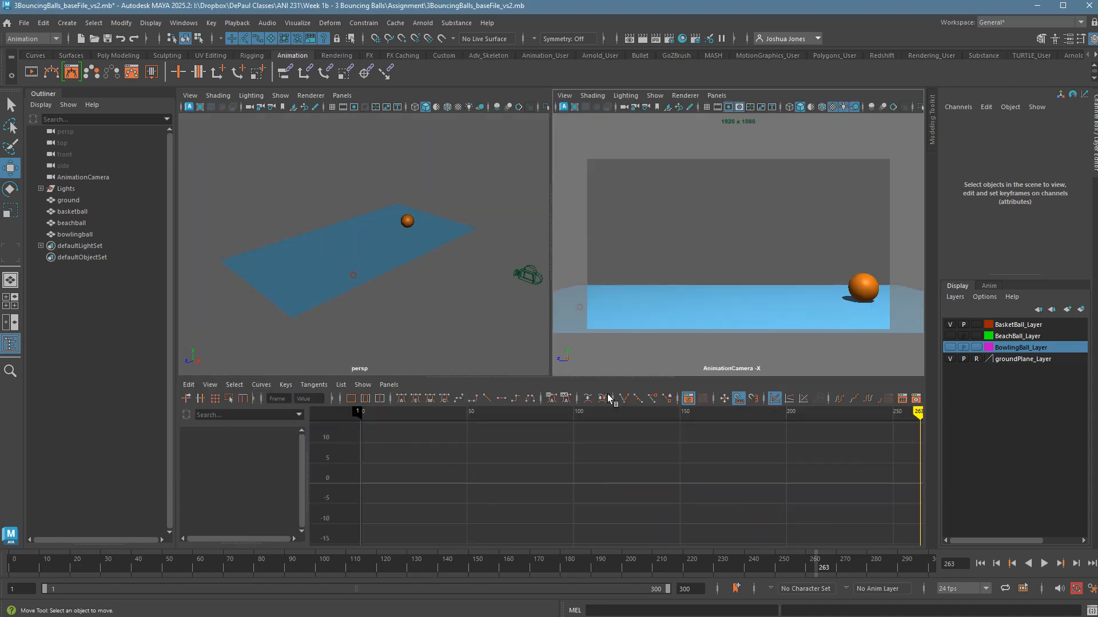
left_click(836, 305)
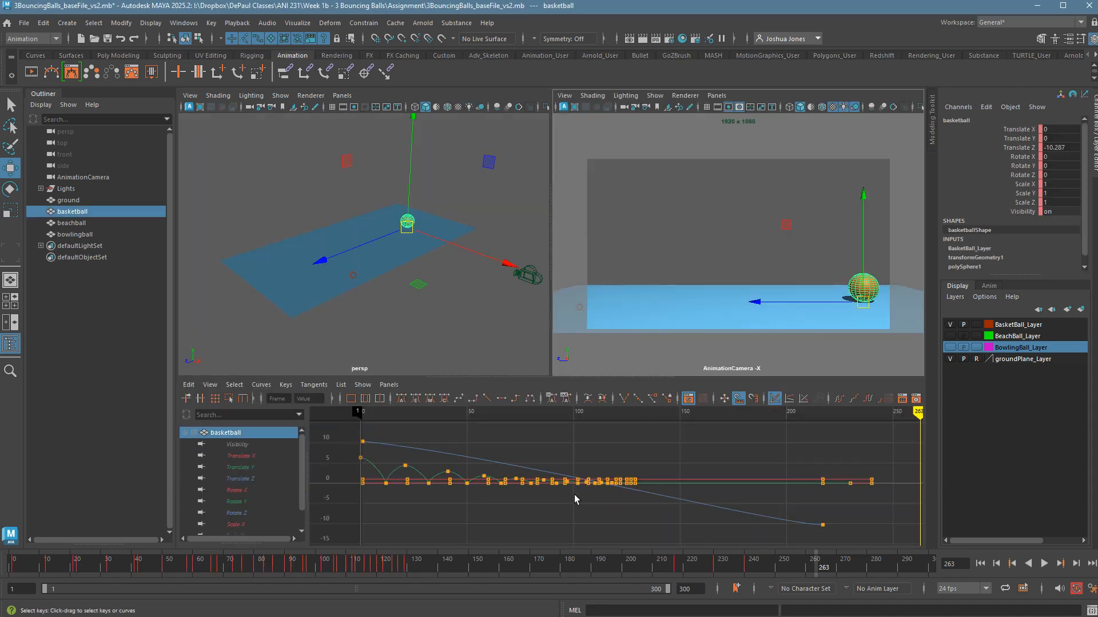
left_click(277, 480)
key("space")
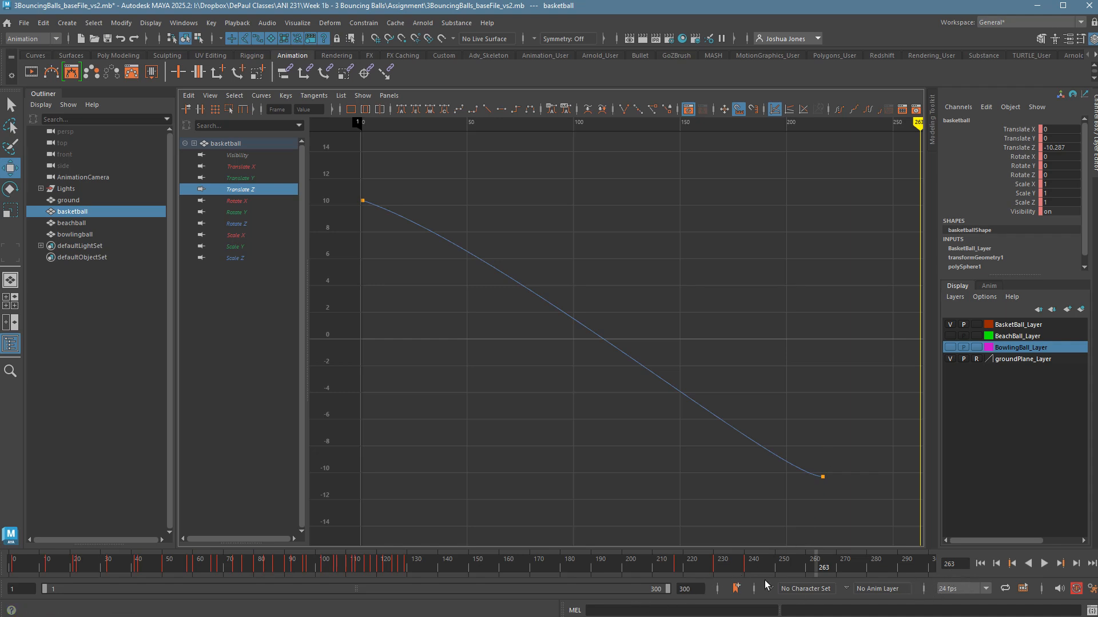
left_click_drag(791, 433, 866, 514)
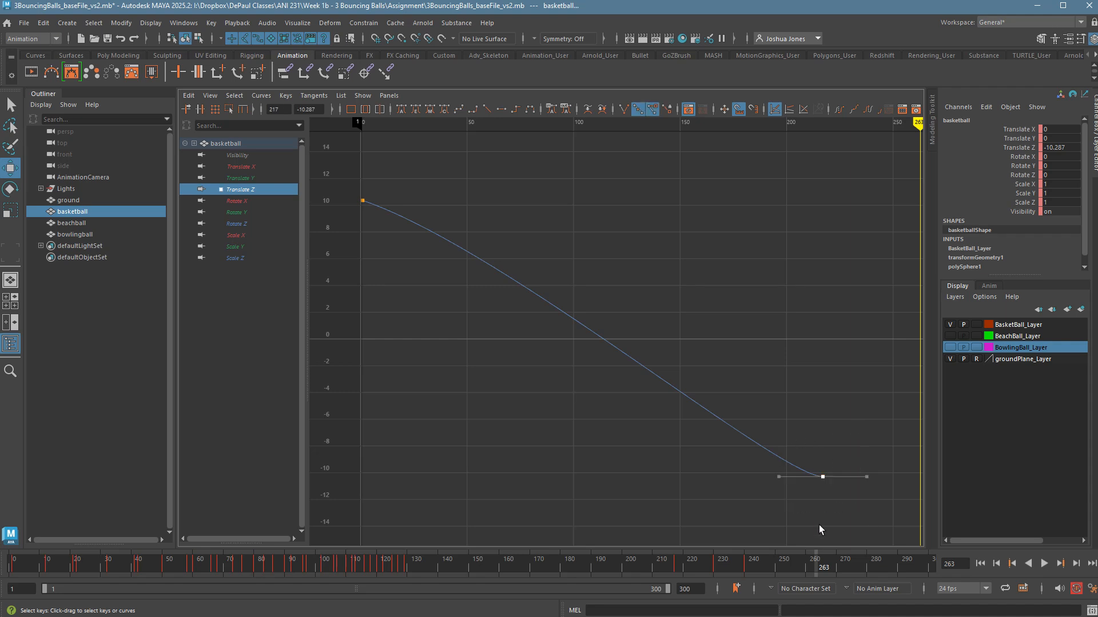
middle_click_drag(809, 515, 717, 507, "shift")
left_click(863, 477)
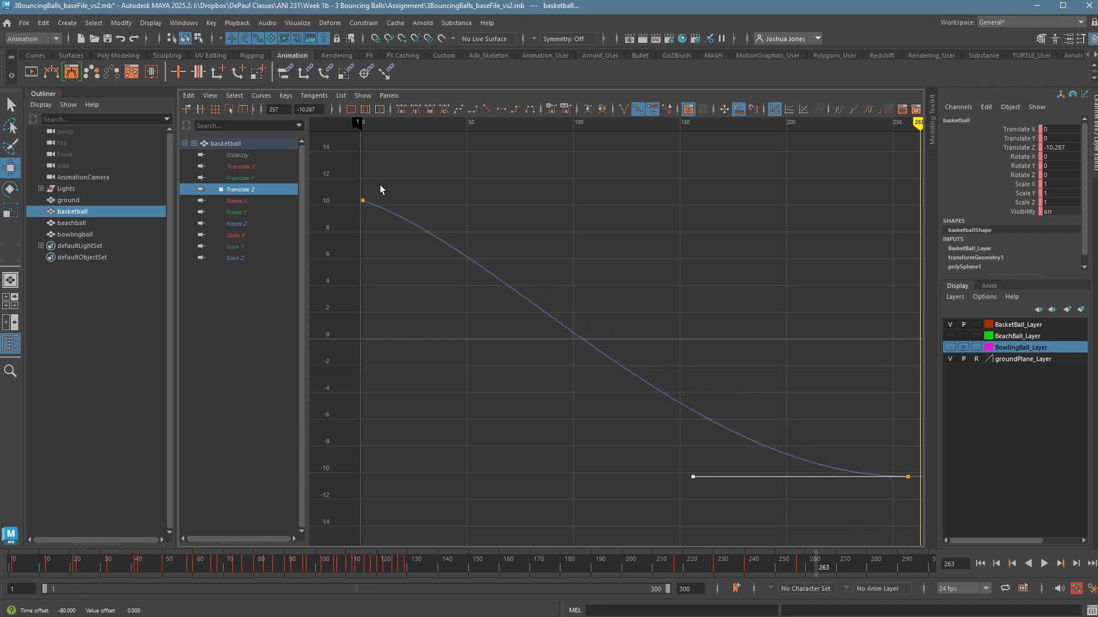
Step: Steepen the outgoing tangent of the frame 1 Translate Z key so the basketball's travel starts fast and slows gradually
left_click_drag(346, 174, 464, 251)
left_click_drag(409, 292, 542, 242)
middle_click_drag(545, 259, 488, 311)
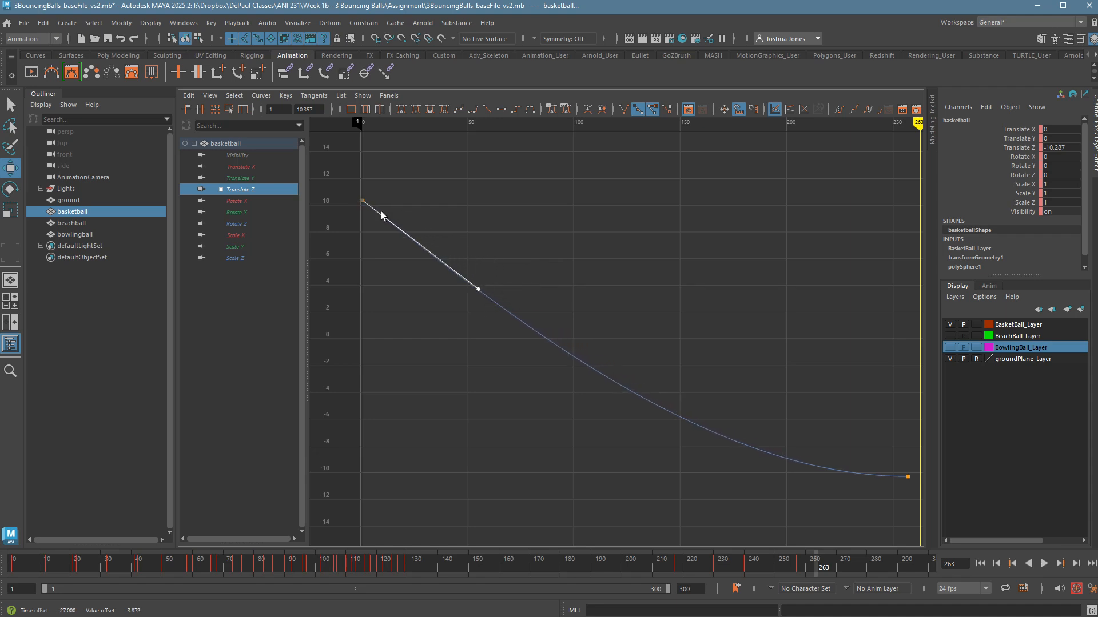
left_click(752, 348)
Step: Play the basketball's longer travel from the start in the enlarged AnimationCamera view and check its position at frame 109
key("space")
key("space")
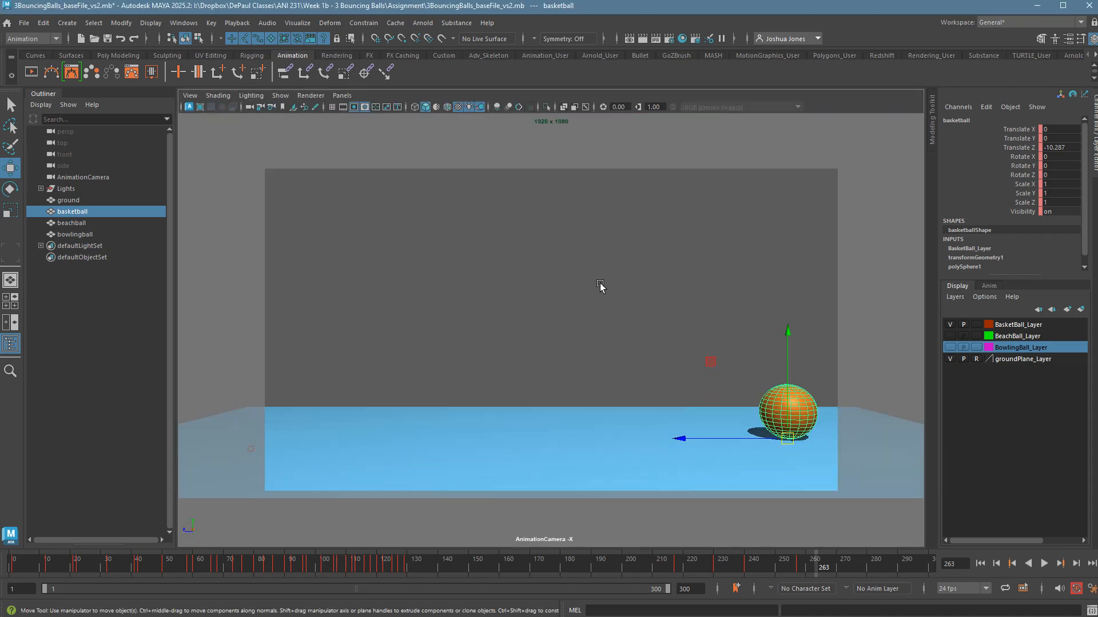
left_click(600, 286)
left_click(981, 565)
left_click(1048, 568)
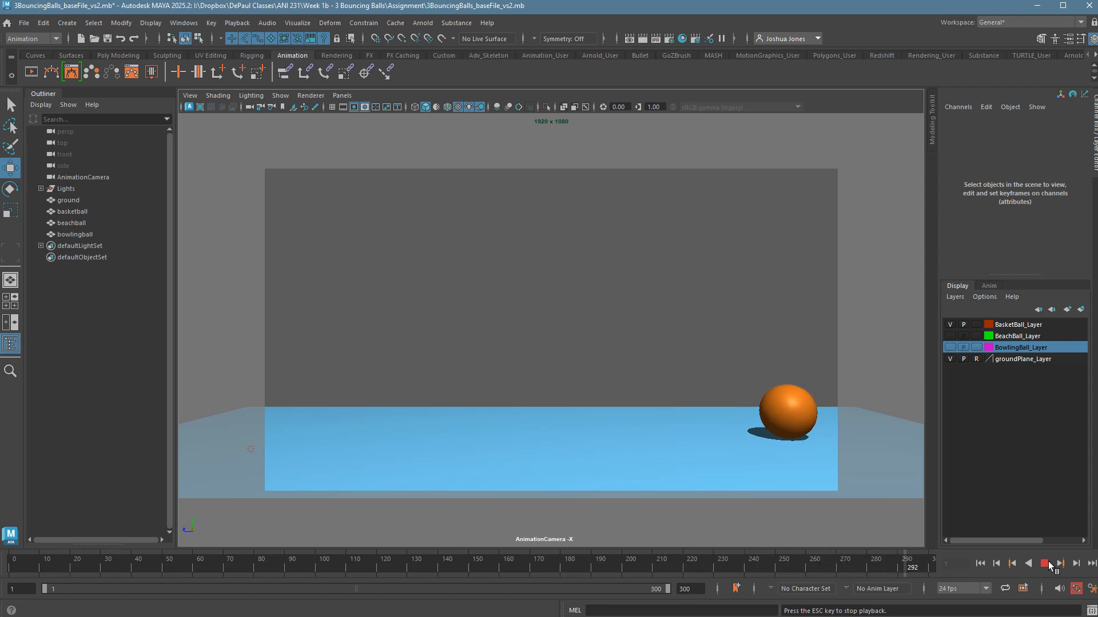
left_click(1049, 565)
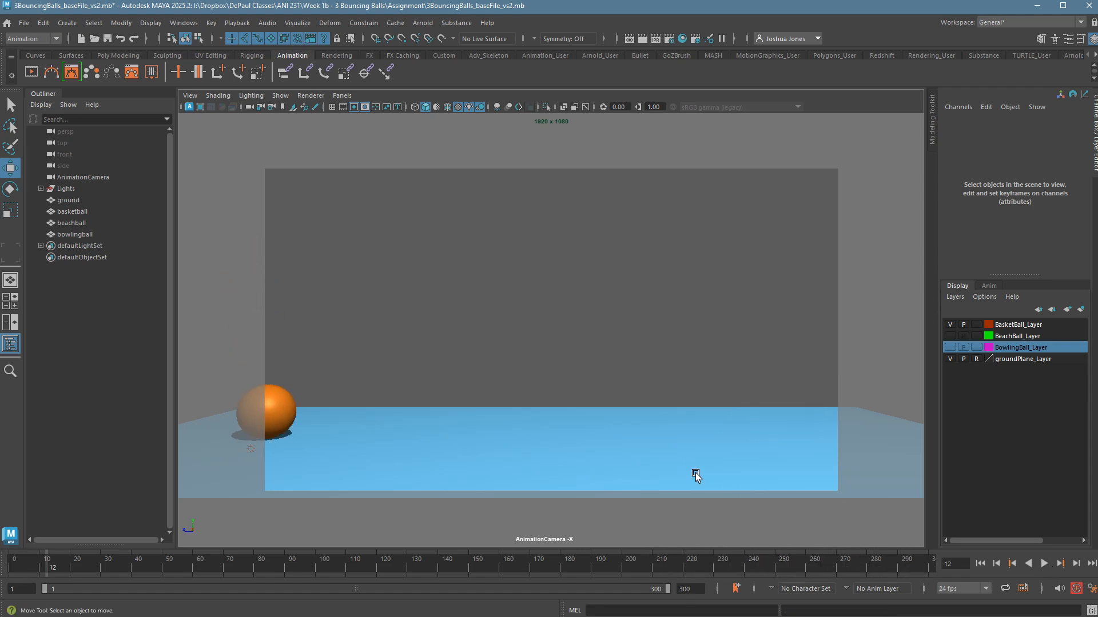
left_click(345, 565)
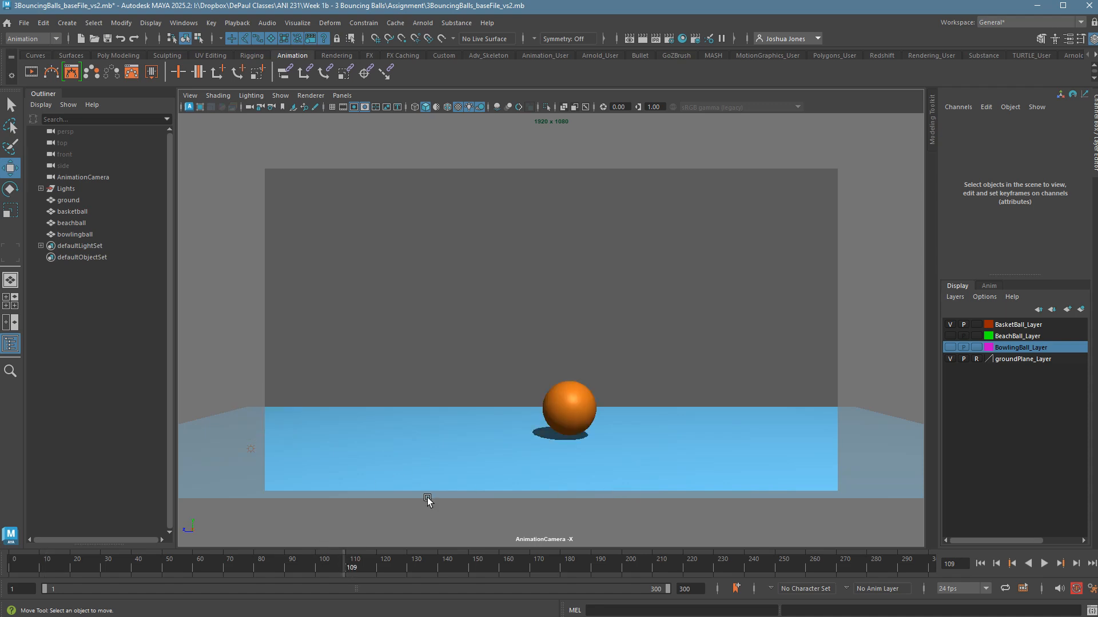